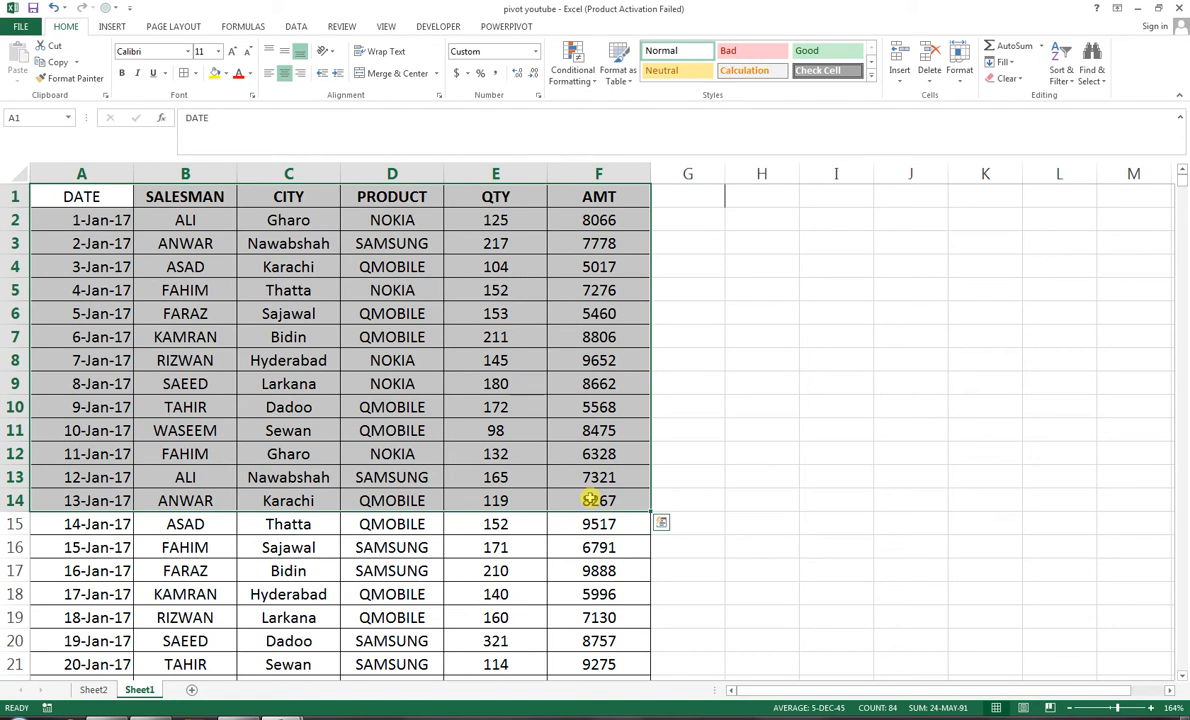
Select the whole sales data range A1:F838 on Sheet1 and insert a PivotTable from it on a new worksheet.
{"action": "key", "text": "shift+Down"}
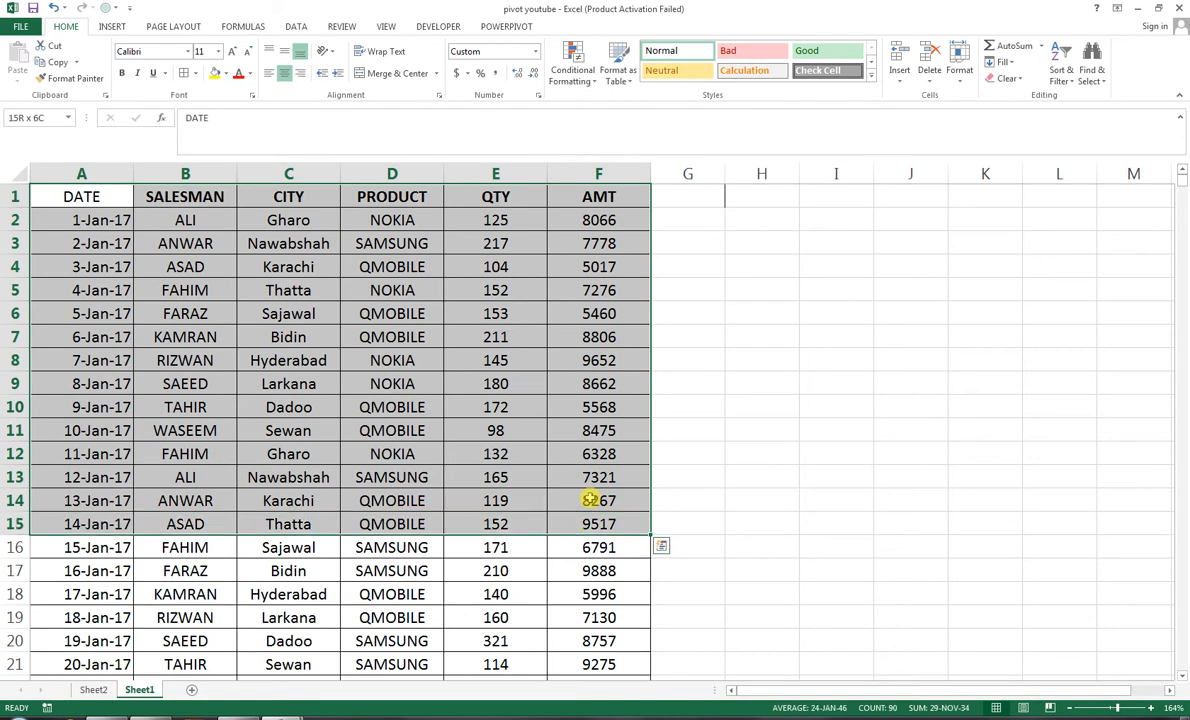
{"action": "key", "text": "ctrl+shift+Down"}
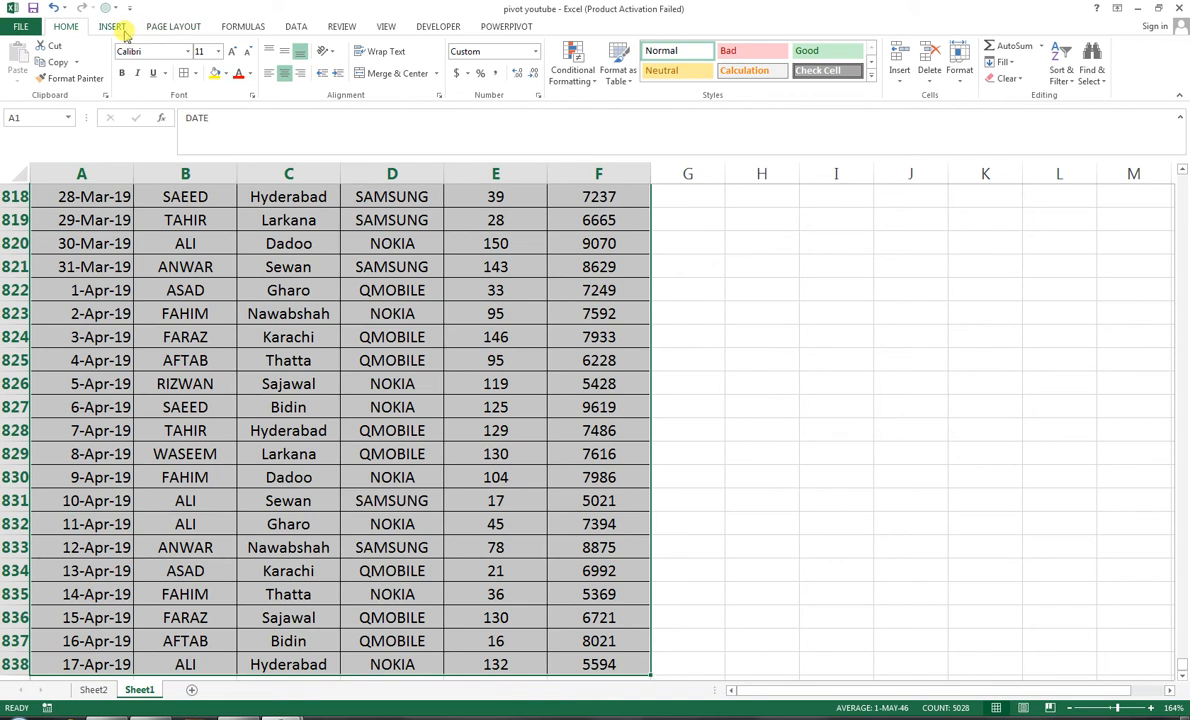
{"action": "left_click", "coordinate": [112, 27]}
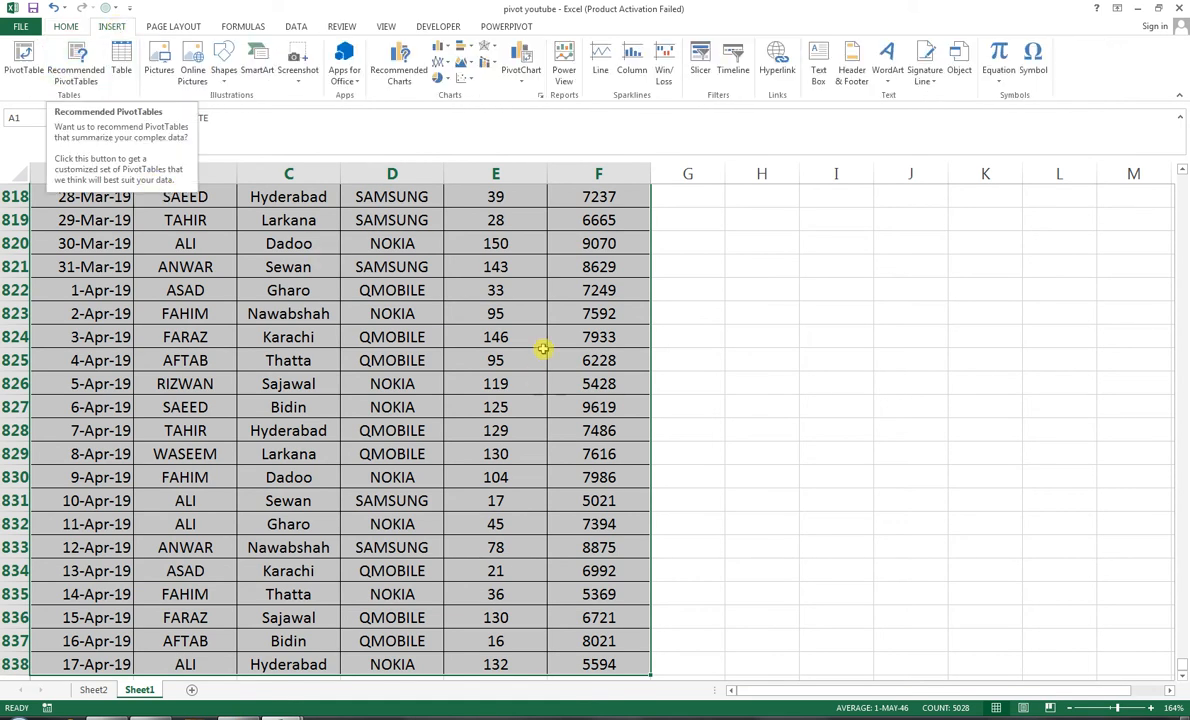
{"action": "scroll", "coordinate": [385, 330], "scroll_direction": "up", "scroll_amount": 18}
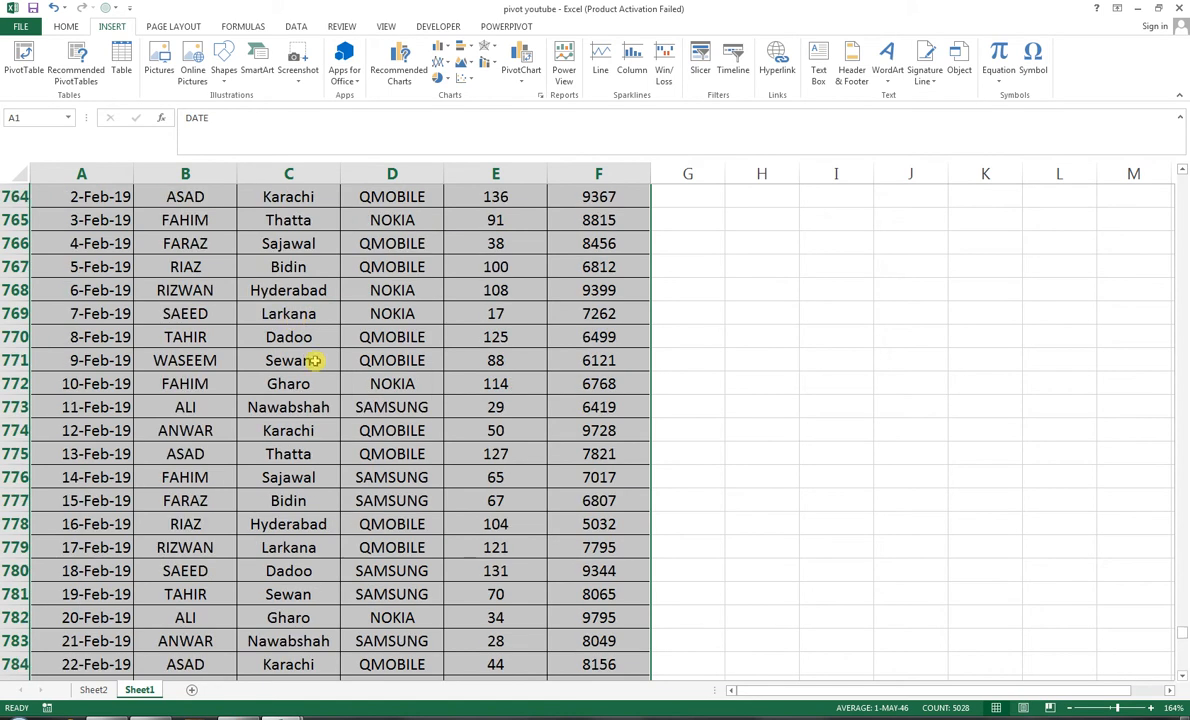
{"action": "left_click_drag", "start_coordinate": [1183, 511], "coordinate": [1177, 165]}
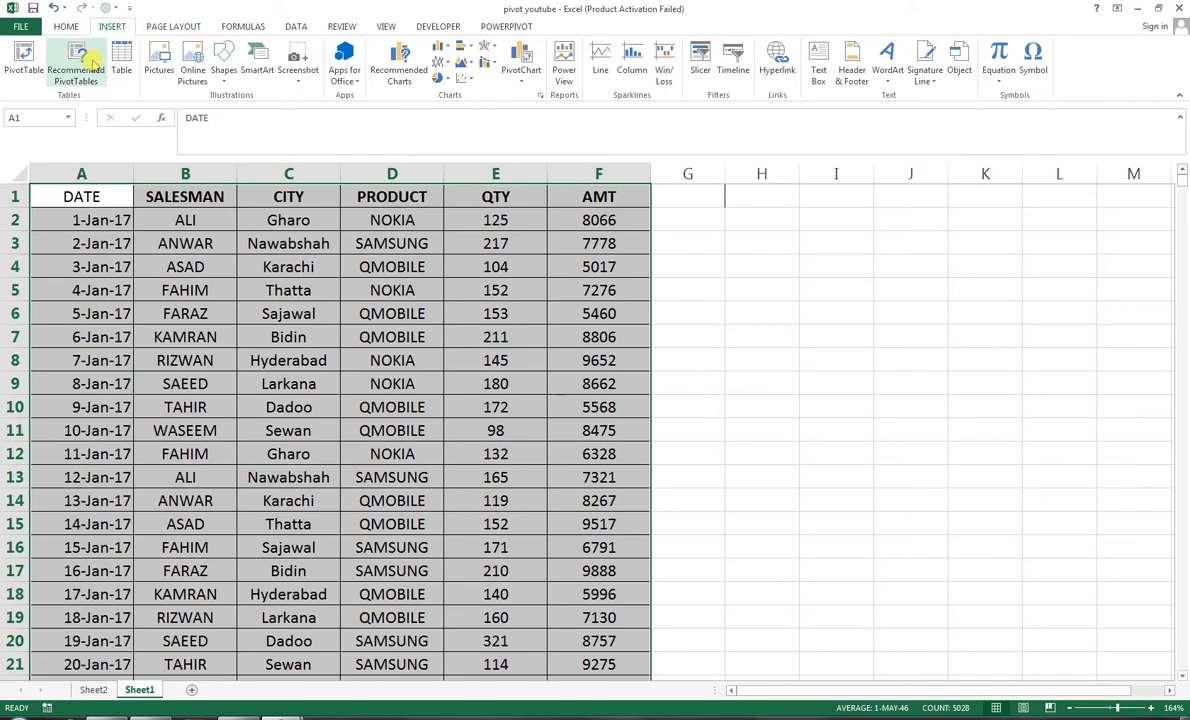
{"action": "left_click", "coordinate": [24, 66]}
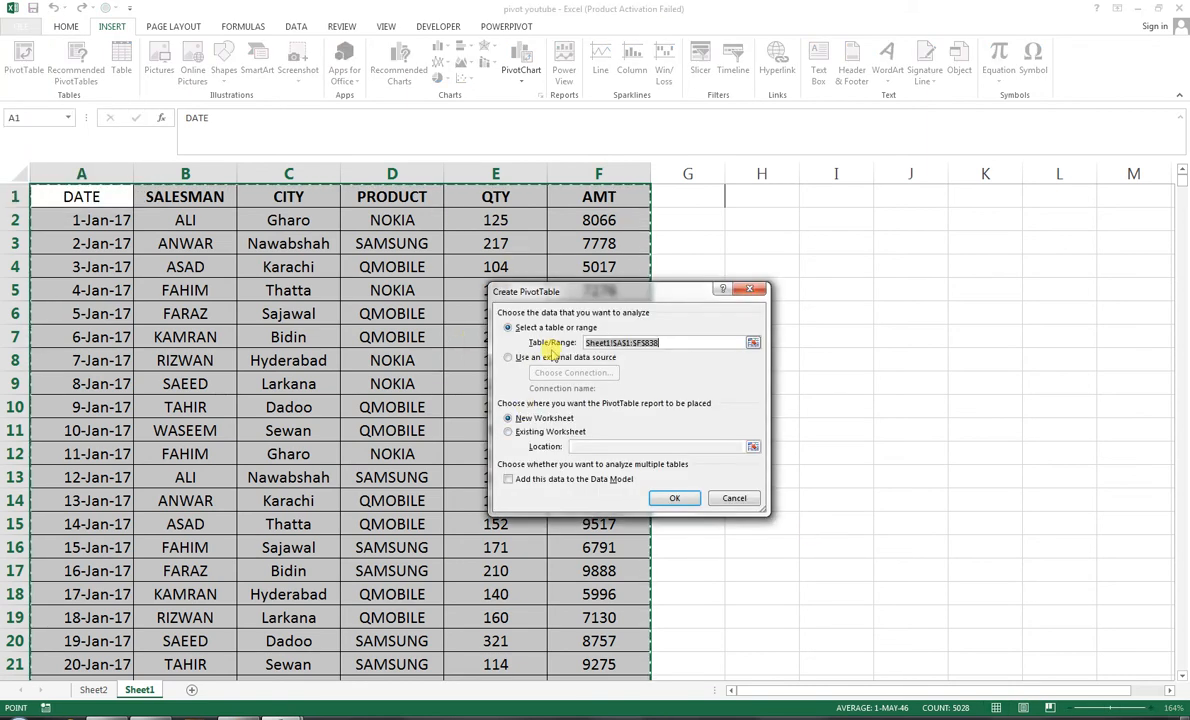
{"action": "left_click", "coordinate": [674, 498]}
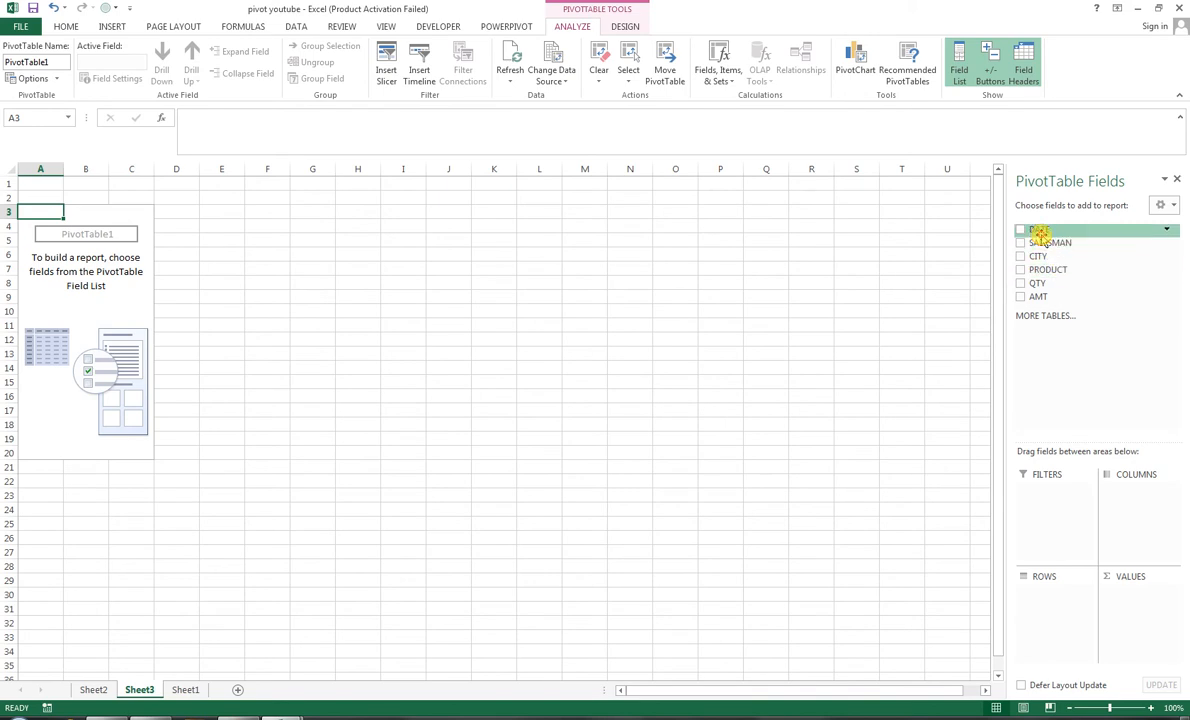
Add the DATE field to the PivotTable rows and group the dates by months.
{"action": "left_click_drag", "start_coordinate": [1040, 233], "coordinate": [1042, 608]}
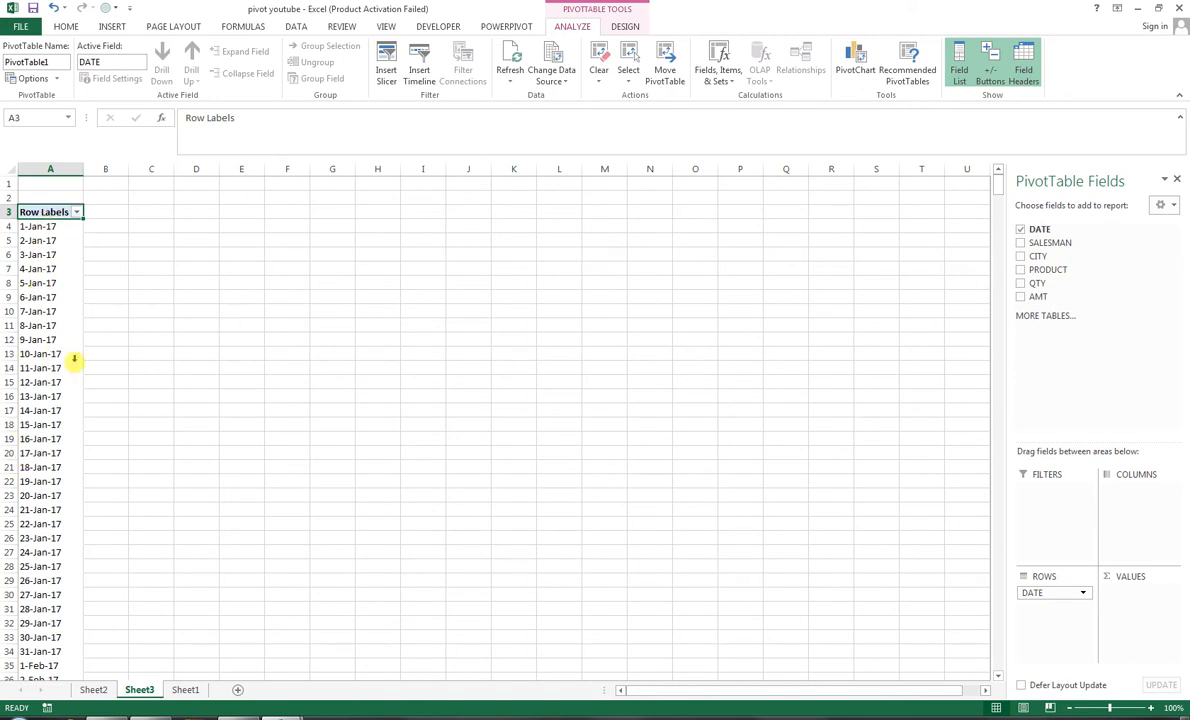
{"action": "left_click", "coordinate": [42, 283]}
{"action": "right_click", "coordinate": [44, 283]}
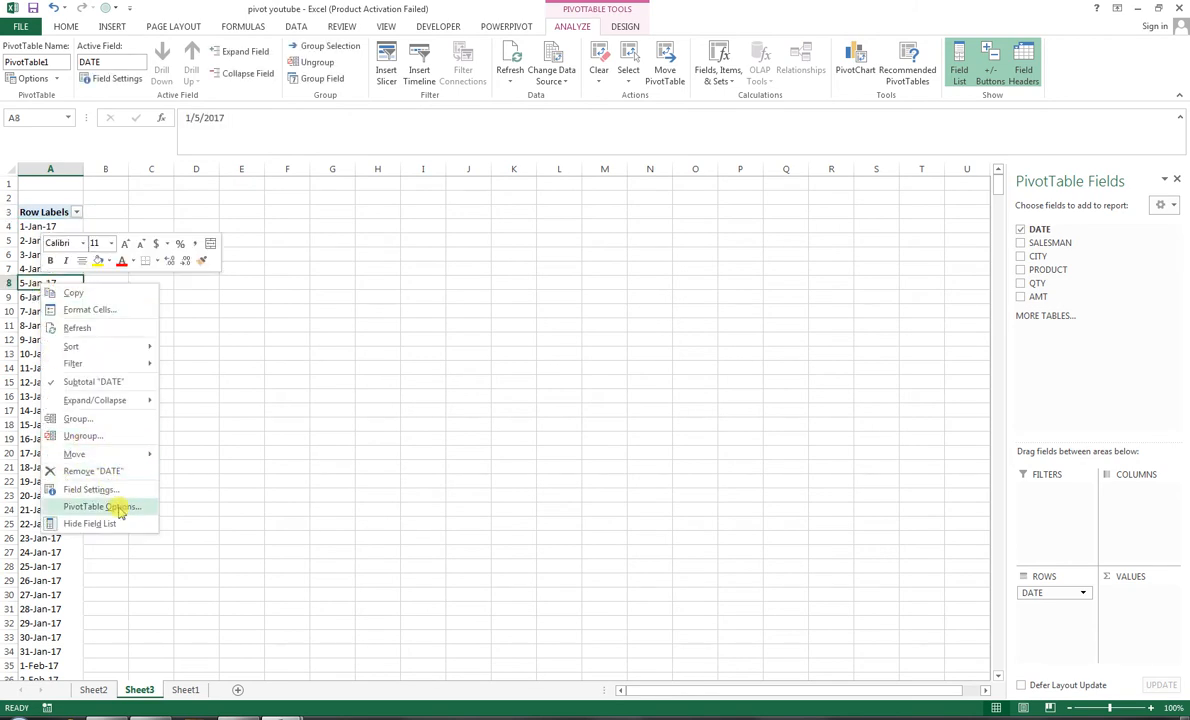
{"action": "left_click", "coordinate": [112, 421]}
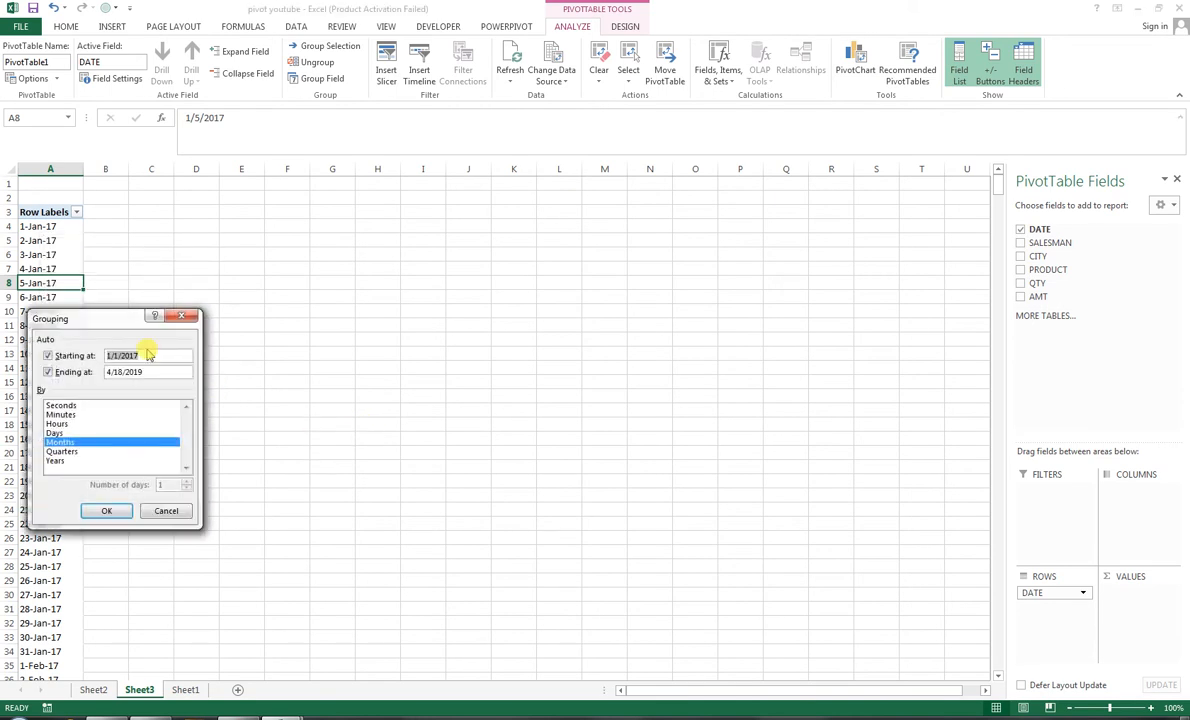
{"action": "left_click_drag", "start_coordinate": [119, 320], "coordinate": [254, 340]}
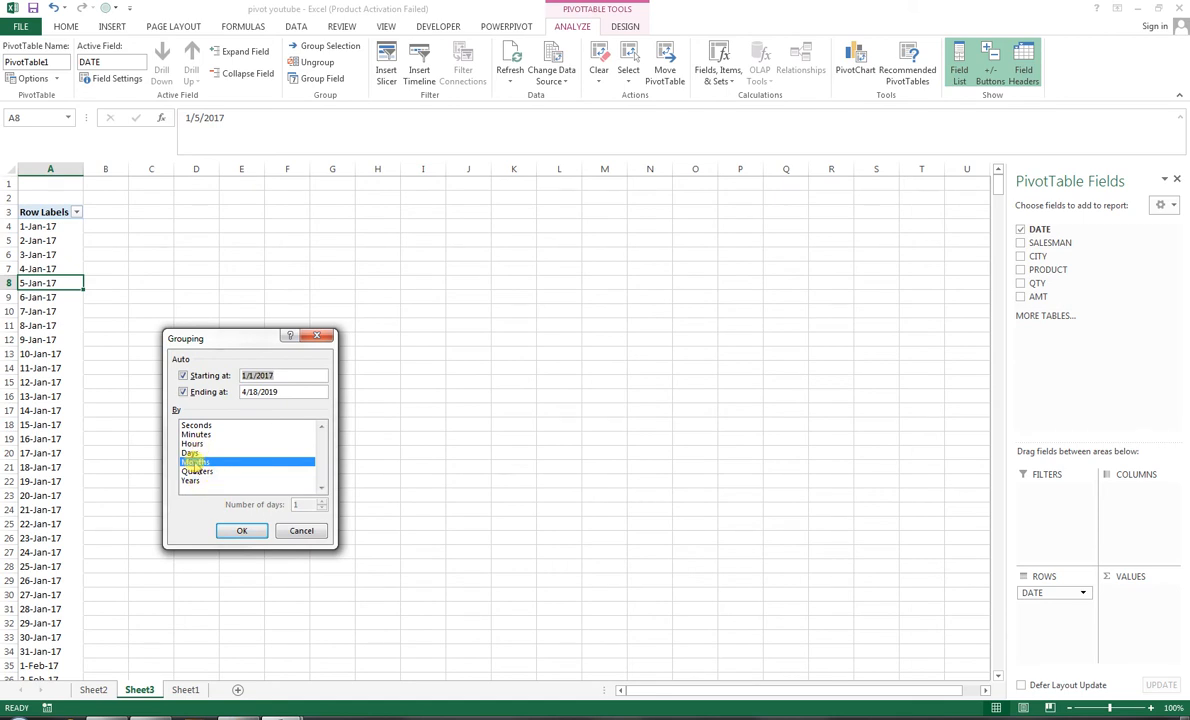
{"action": "left_click", "coordinate": [242, 530]}
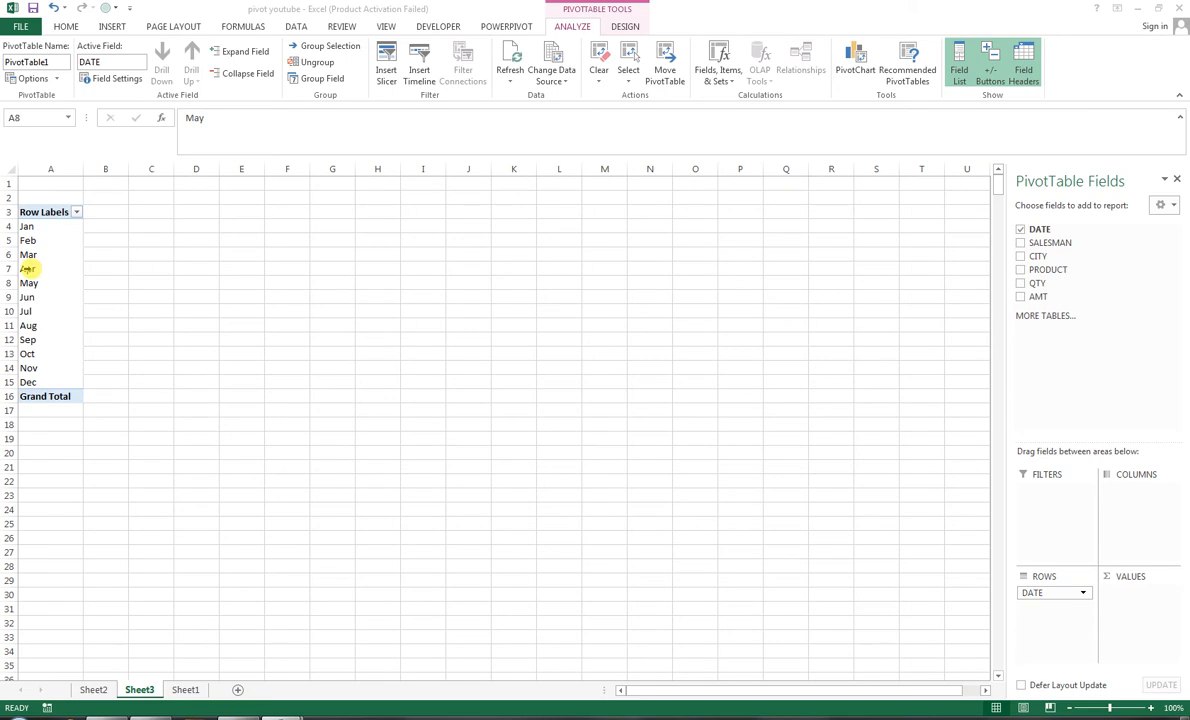
Regroup the dates by both months and quarters, and move the Quarters field from the rows to the report filter.
{"action": "left_click", "coordinate": [27, 268]}
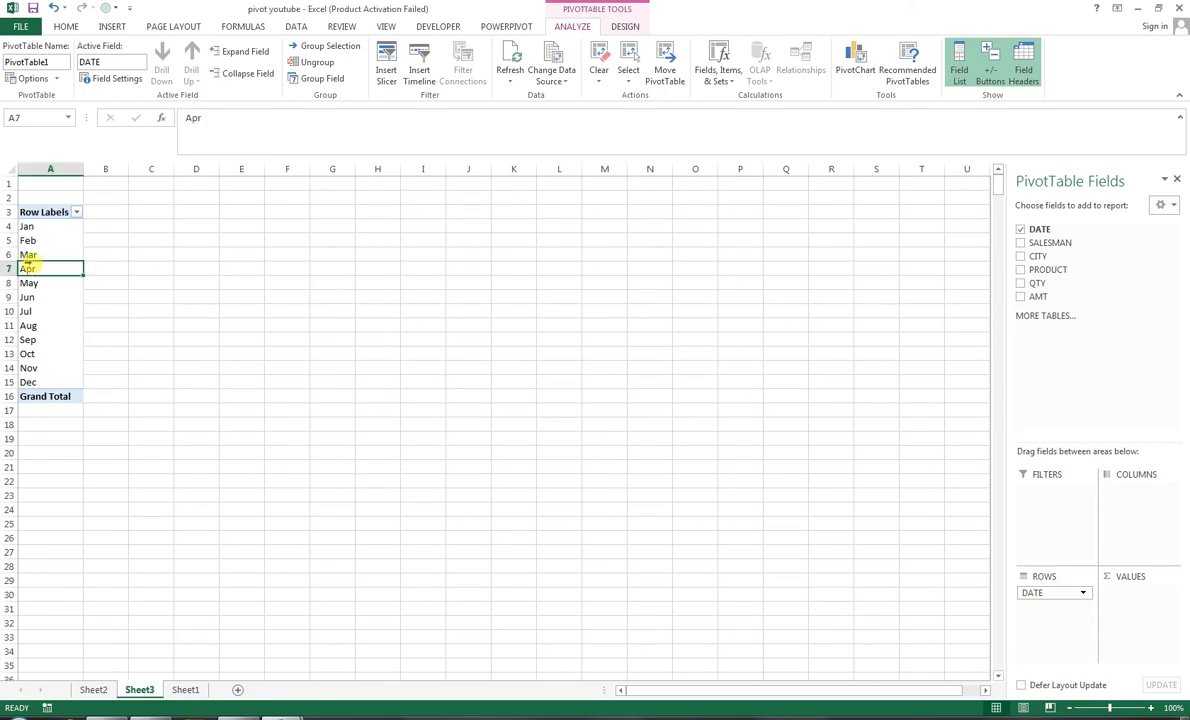
{"action": "right_click", "coordinate": [46, 268]}
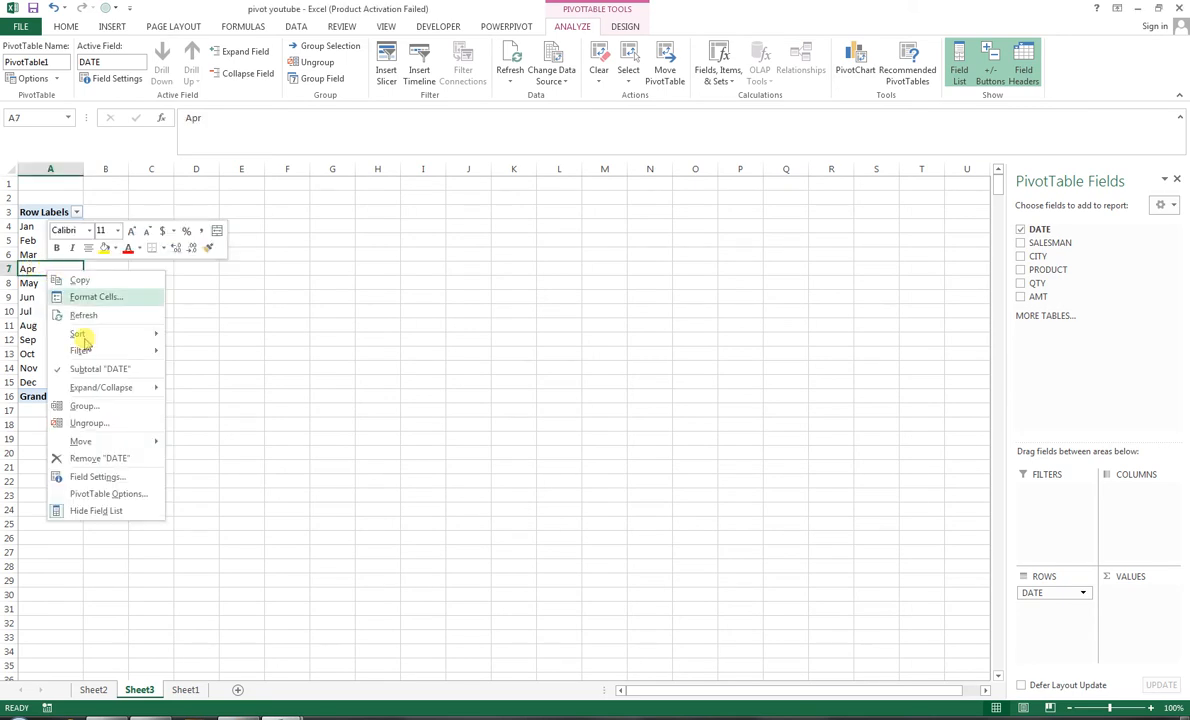
{"action": "left_click", "coordinate": [84, 406]}
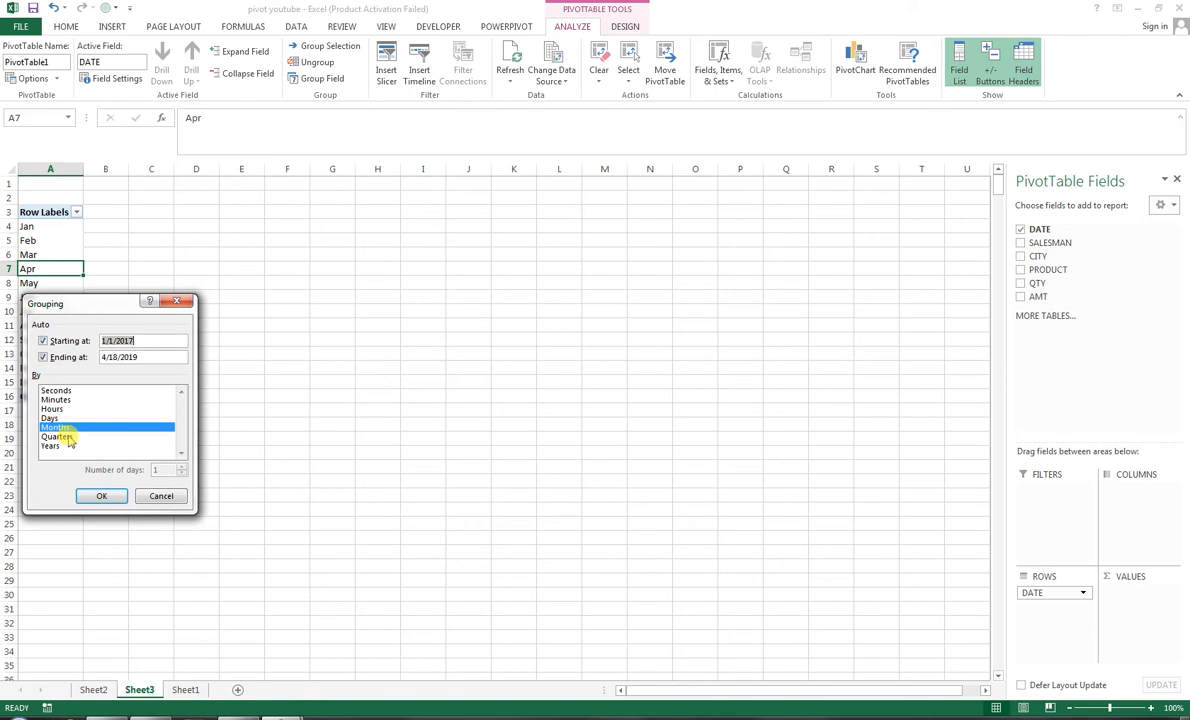
{"action": "left_click", "coordinate": [58, 438]}
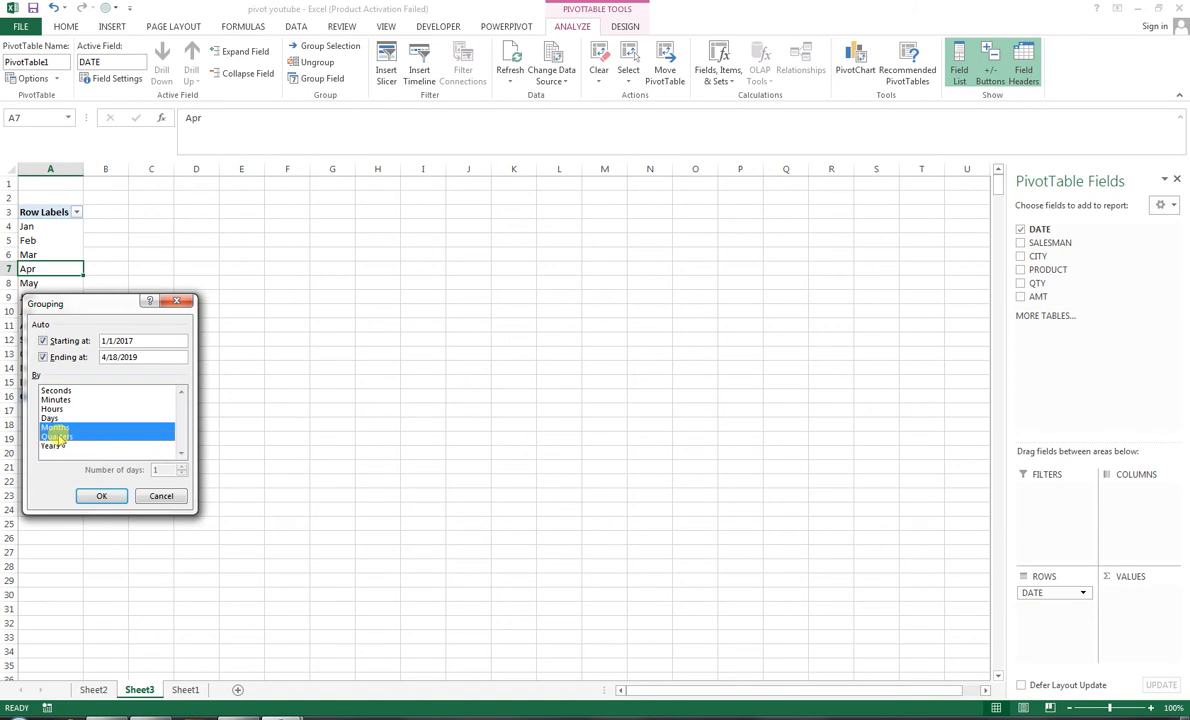
{"action": "left_click", "coordinate": [96, 495]}
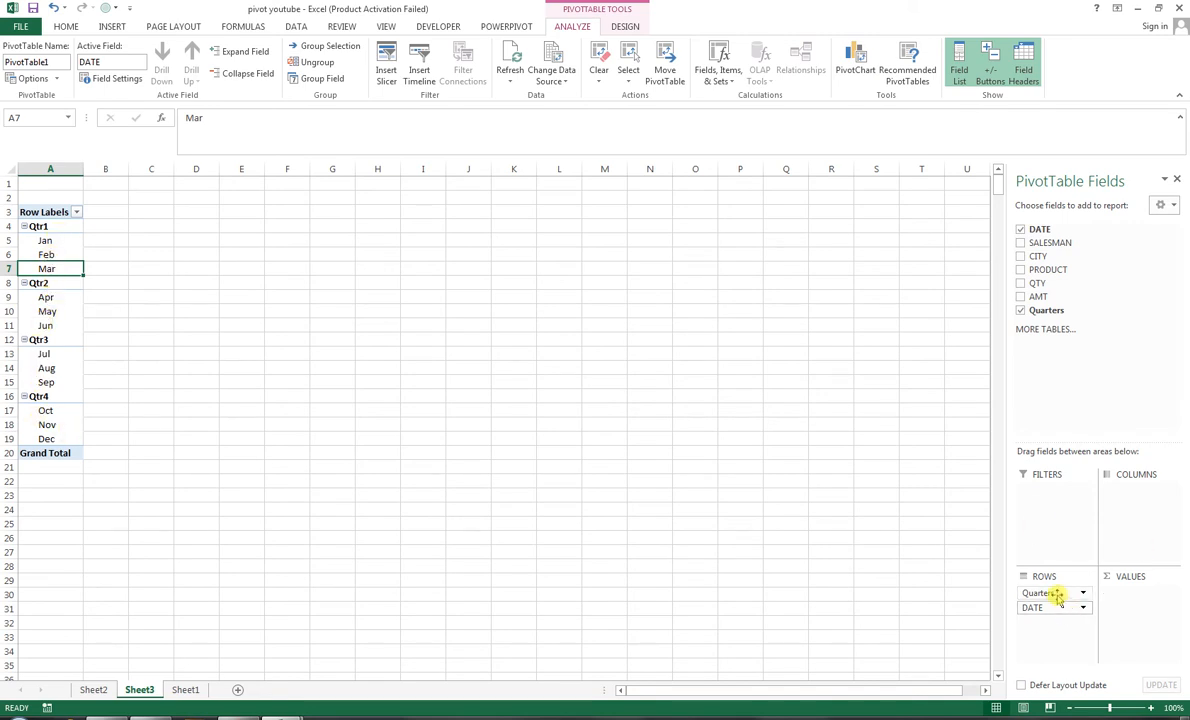
{"action": "left_click_drag", "start_coordinate": [1057, 596], "coordinate": [1076, 524]}
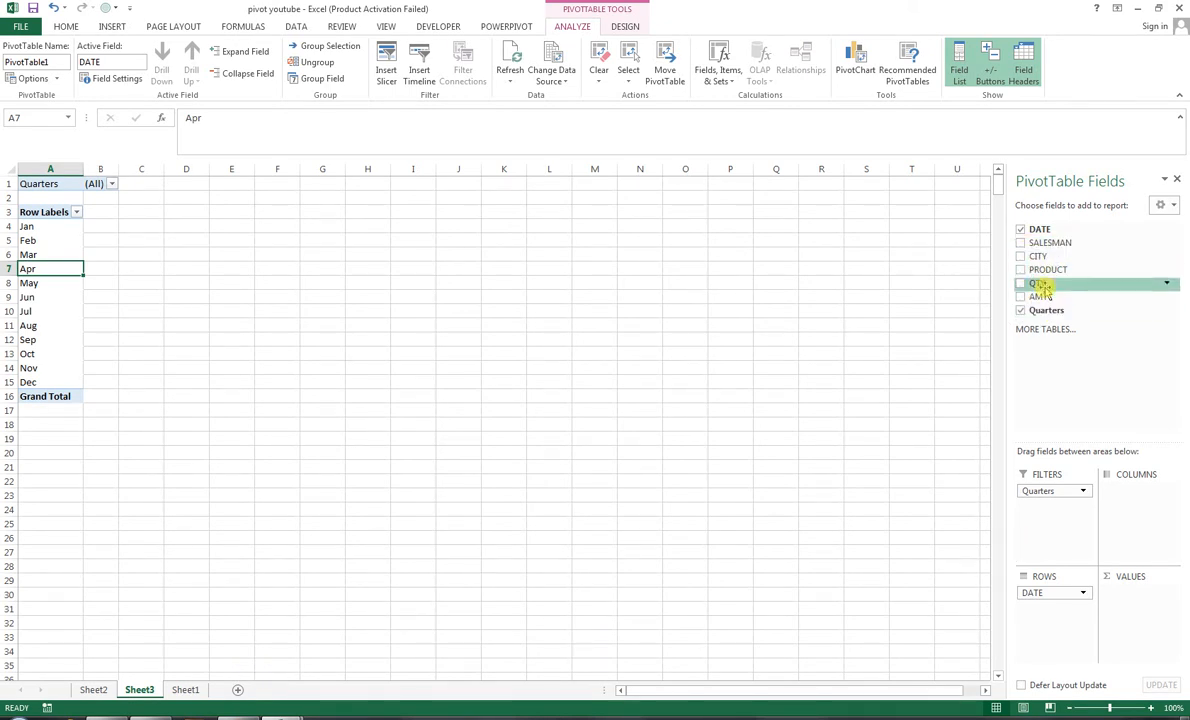
Add SALESMAN beneath DATE in the PivotTable rows, and add QTY and AMT as summed values.
{"action": "left_click_drag", "start_coordinate": [1040, 256], "coordinate": [1050, 628]}
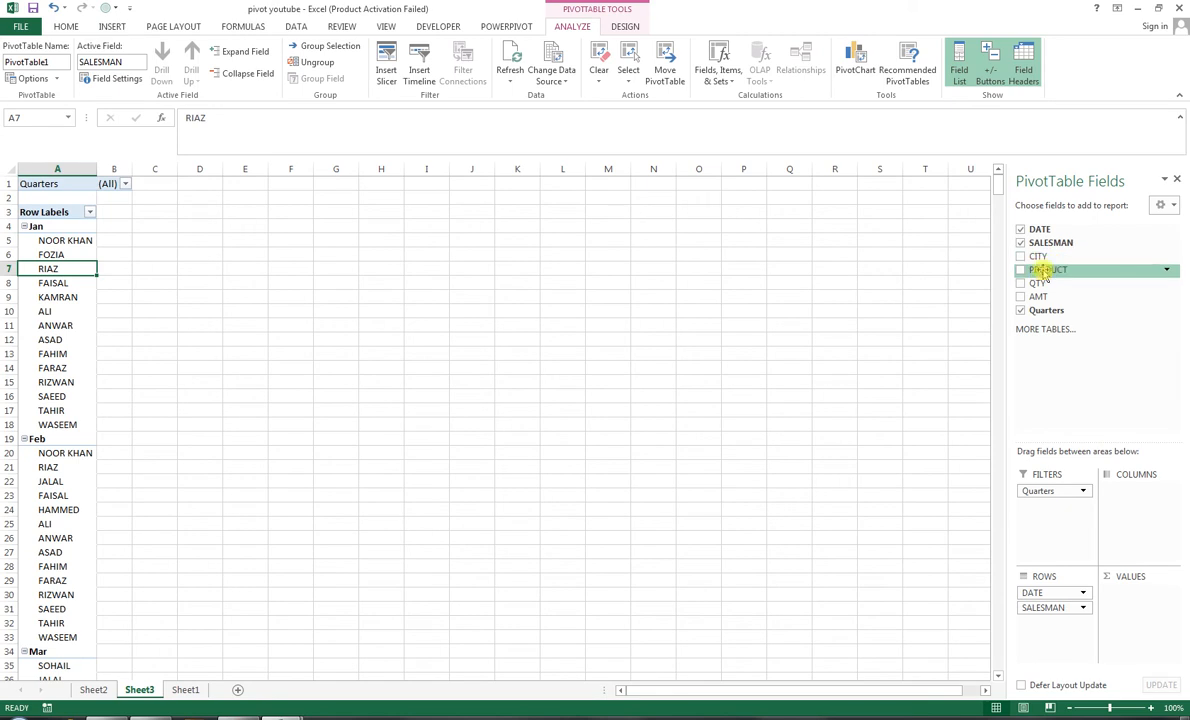
{"action": "left_click_drag", "start_coordinate": [1034, 283], "coordinate": [1133, 600]}
{"action": "left_click_drag", "start_coordinate": [1038, 296], "coordinate": [1135, 607]}
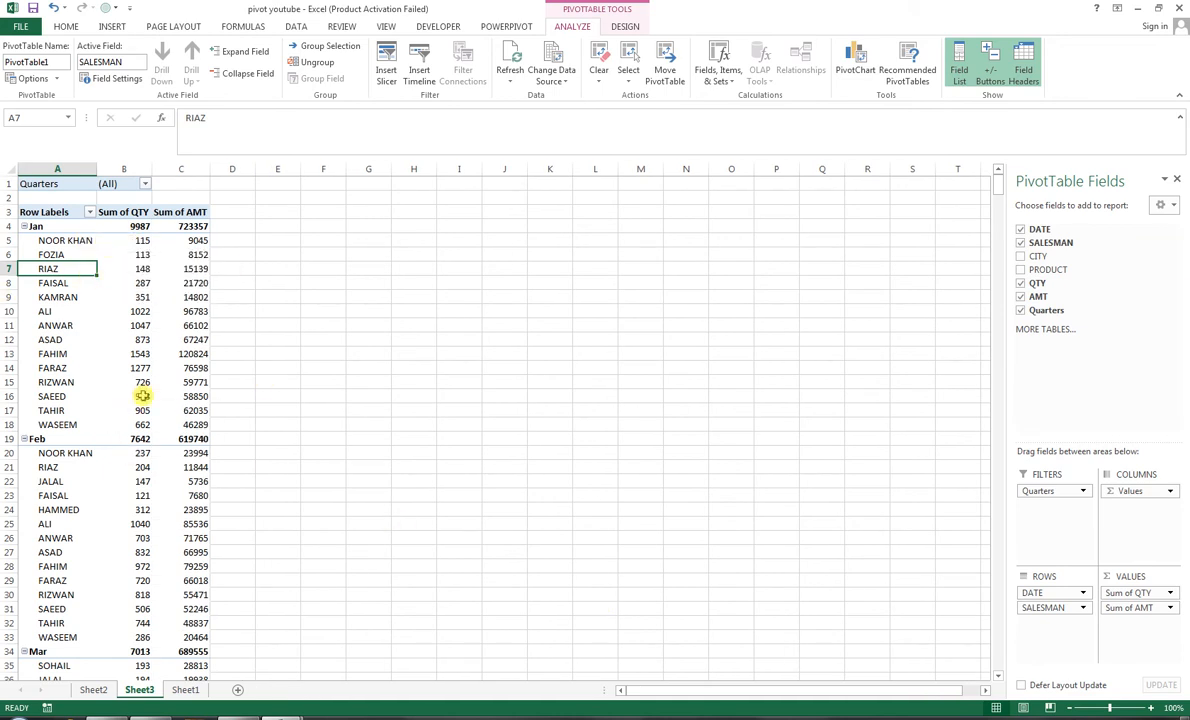
{"action": "mouse_move", "coordinate": [143, 396]}
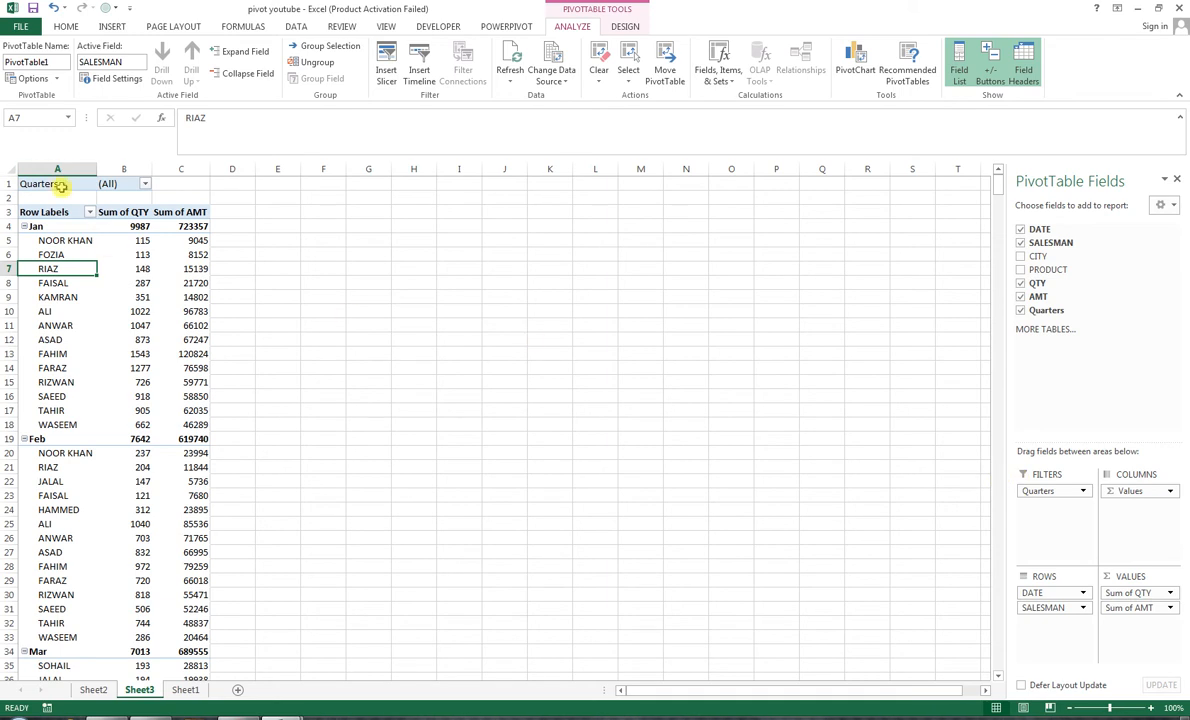
Filter the PivotTable by the Quarters report filter, first to Qtr1 and after that to Qtr2.
{"action": "left_click", "coordinate": [145, 185]}
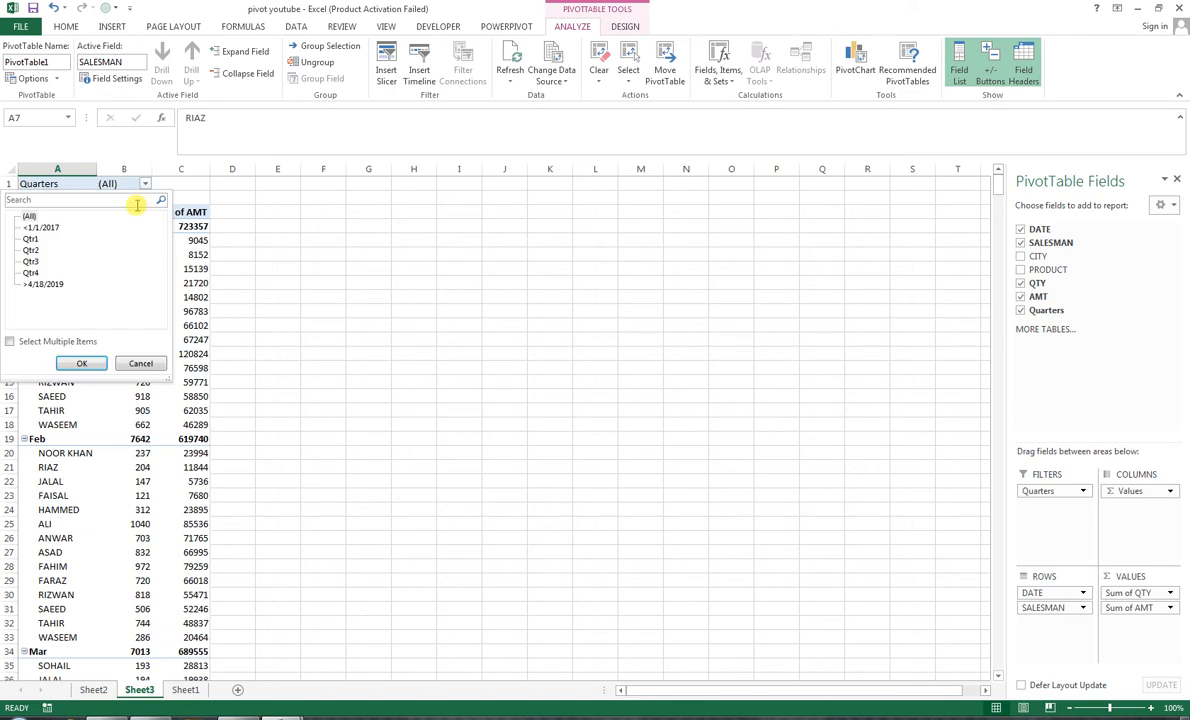
{"action": "left_click", "coordinate": [31, 239]}
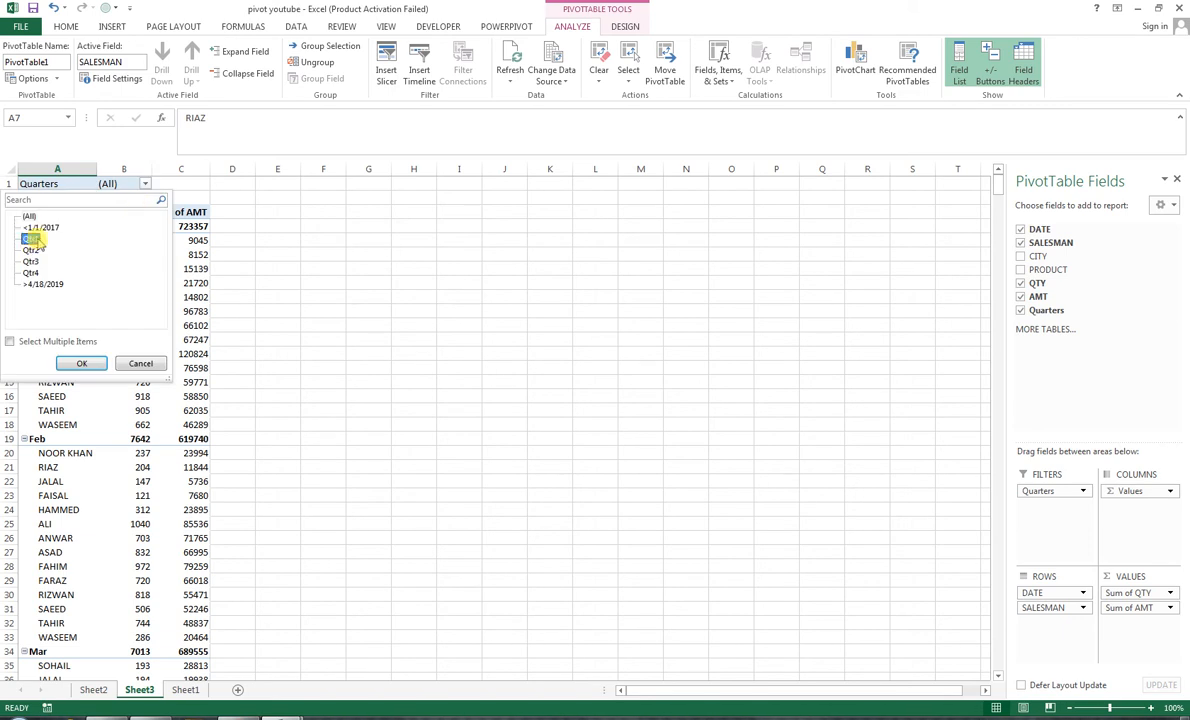
{"action": "left_click", "coordinate": [82, 363]}
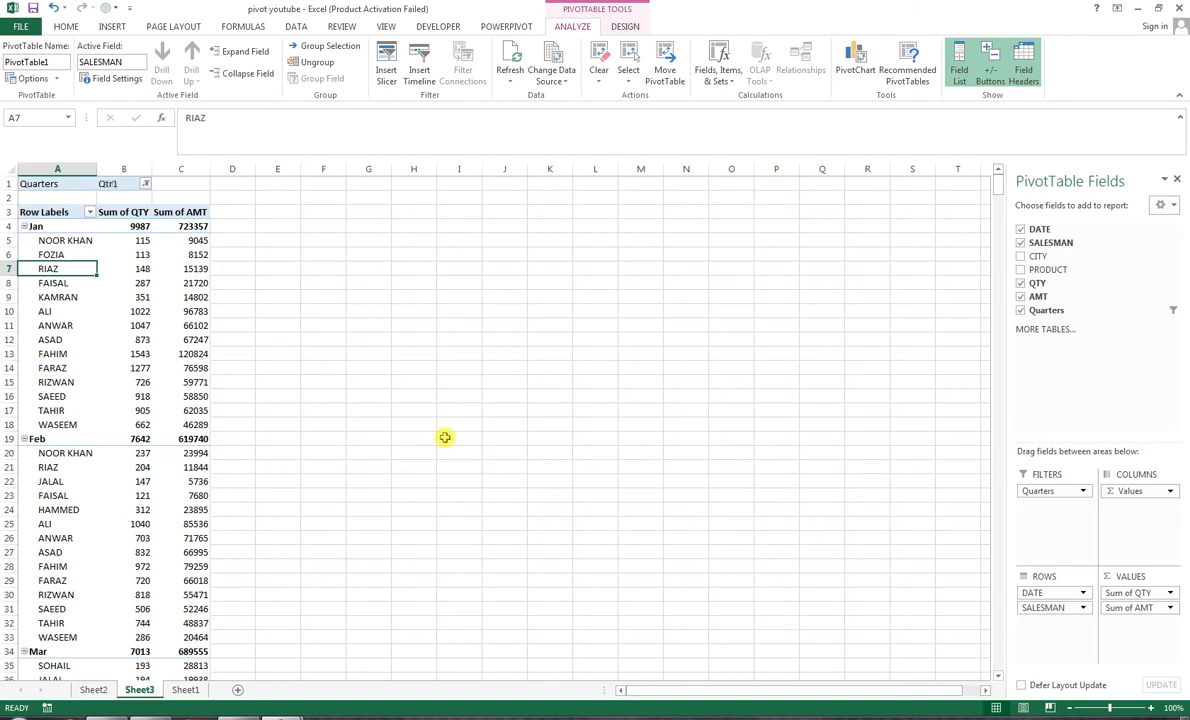
{"action": "left_click", "coordinate": [145, 183]}
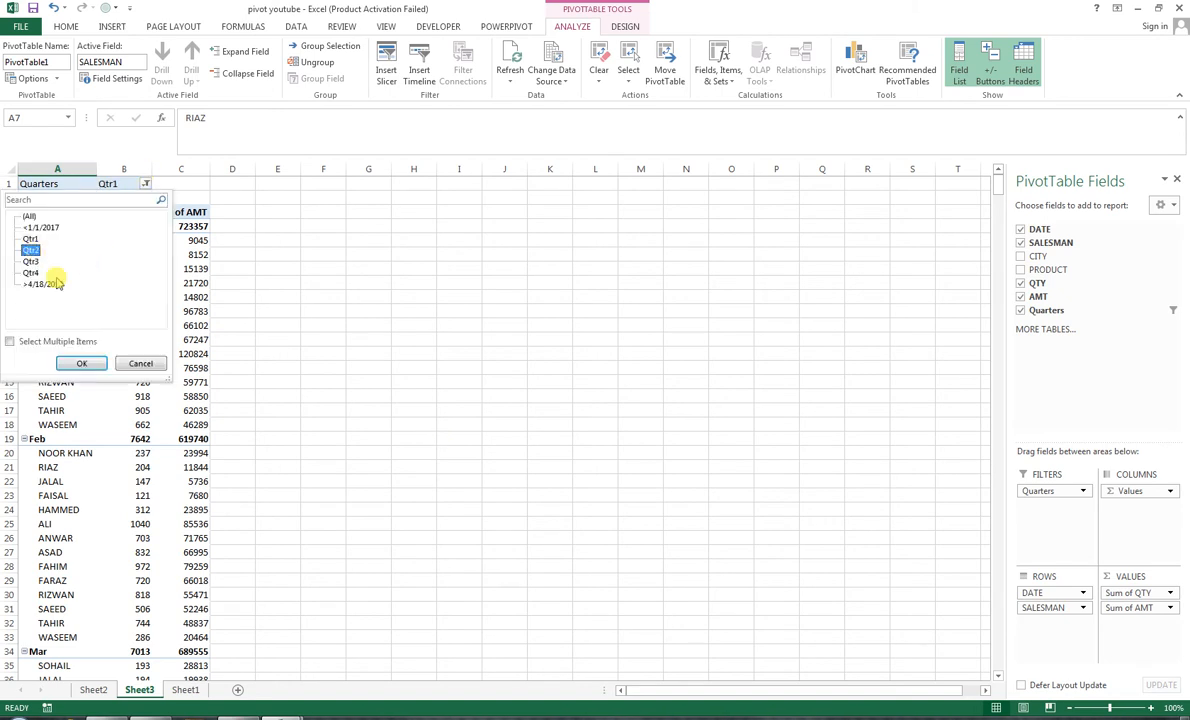
{"action": "left_click", "coordinate": [82, 363]}
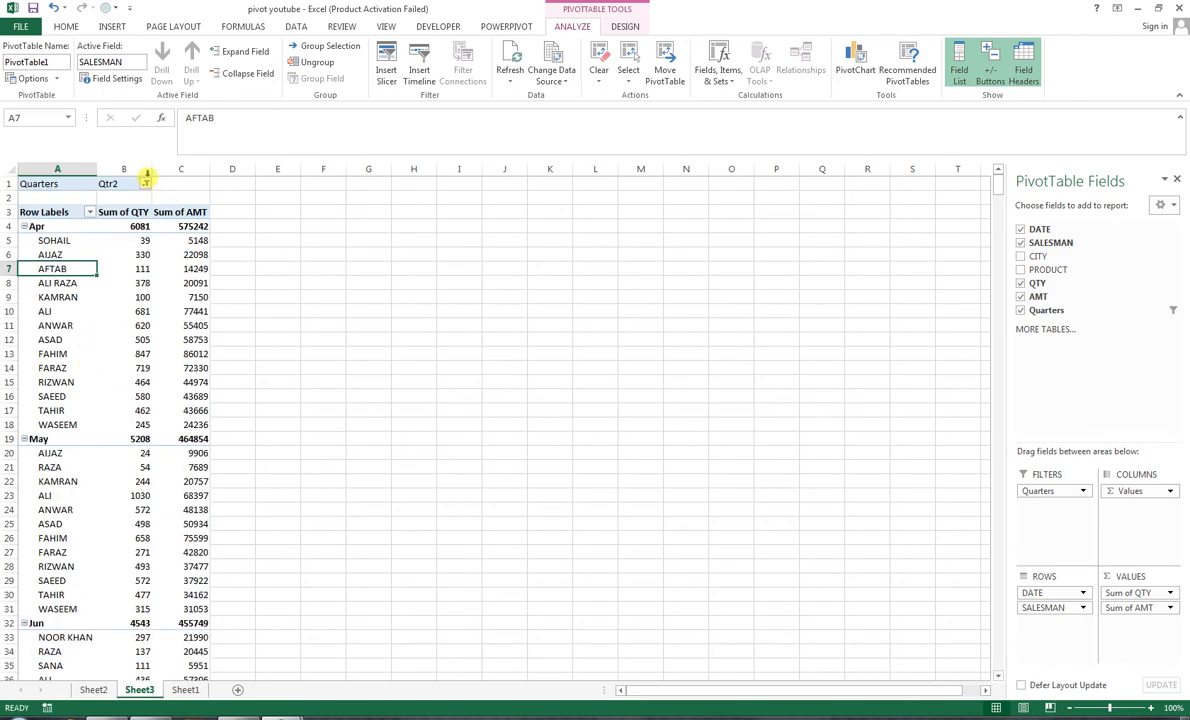
Switch the Quarters report filter to Qtr4 and reset it to show all quarters.
{"action": "left_click", "coordinate": [147, 190]}
{"action": "left_click", "coordinate": [144, 185]}
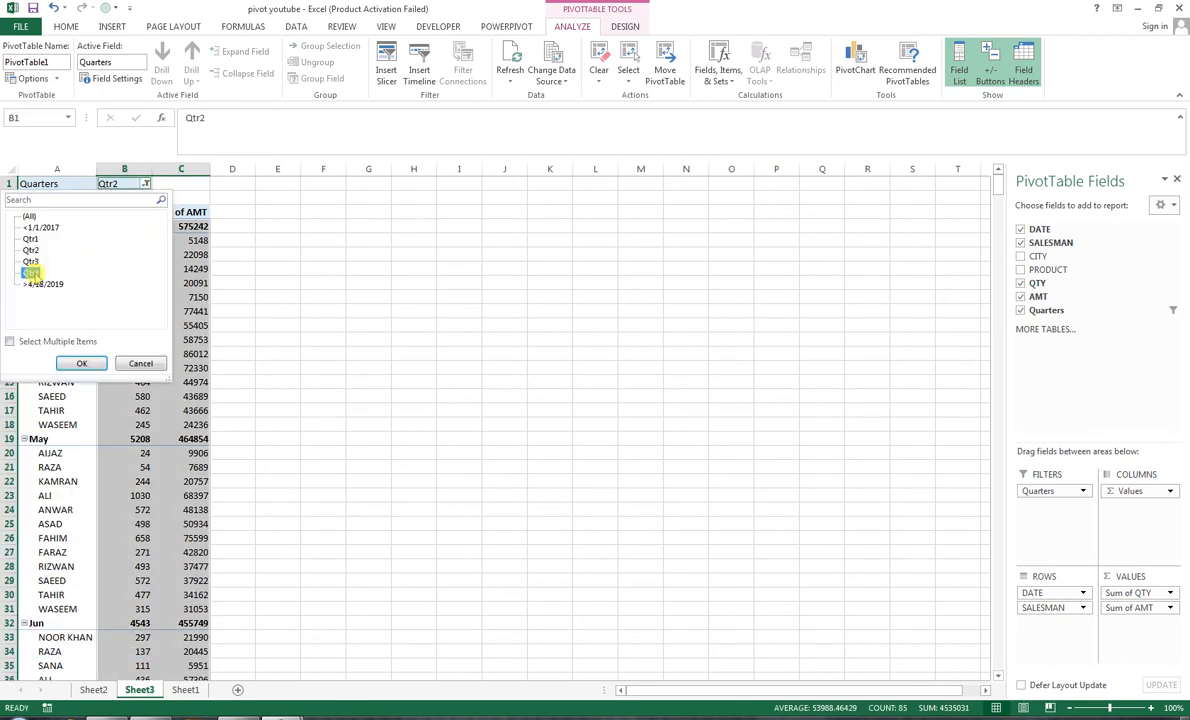
{"action": "left_click", "coordinate": [82, 362]}
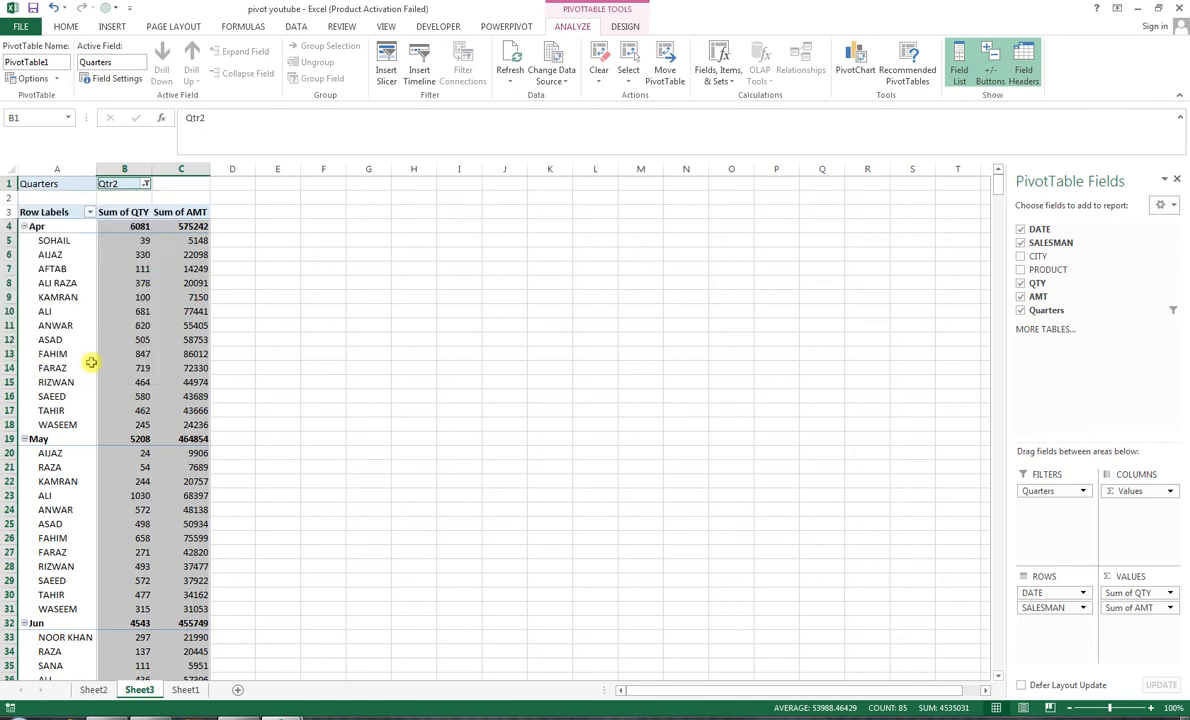
{"action": "left_click", "coordinate": [131, 184]}
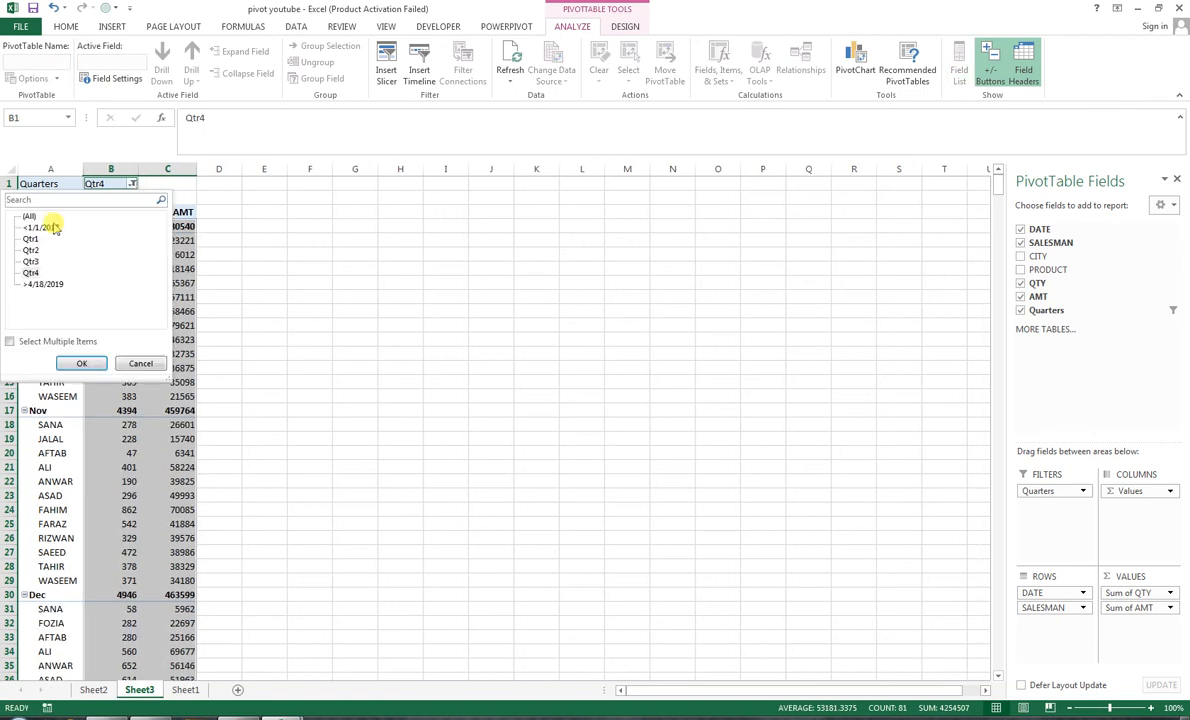
{"action": "left_click", "coordinate": [72, 363]}
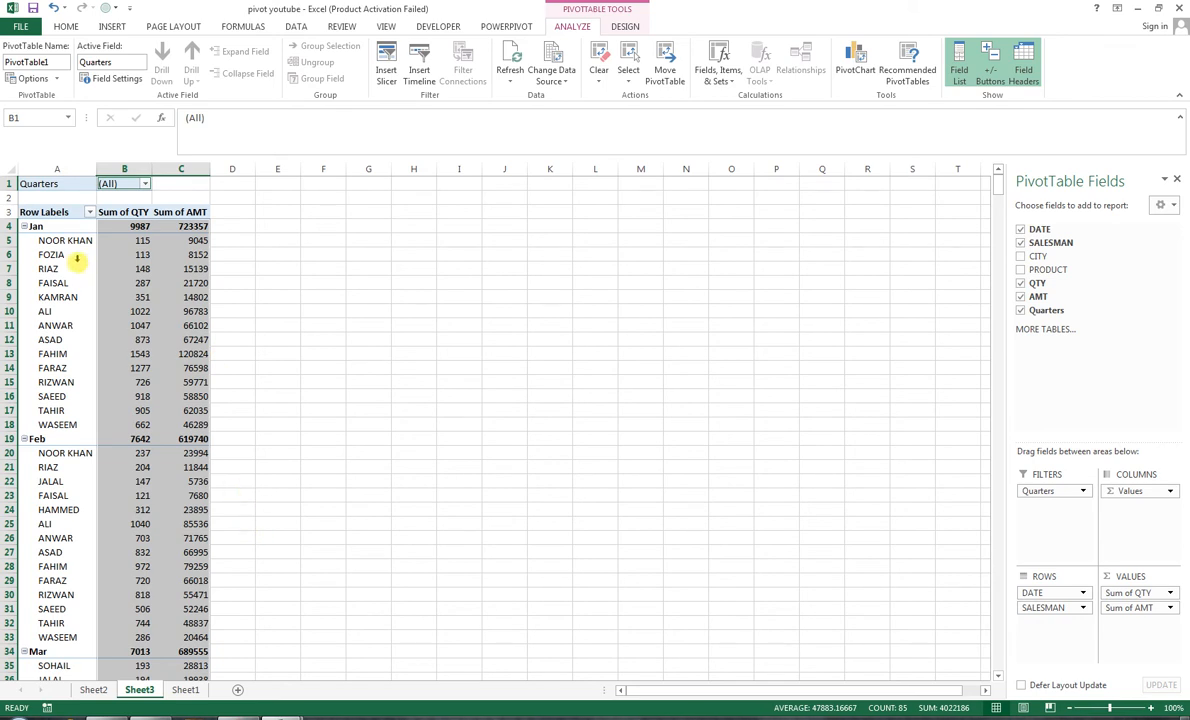
Remove the Quarters and DATE fields from the PivotTable, keeping SALESMAN as the only row field.
{"action": "left_click", "coordinate": [44, 241]}
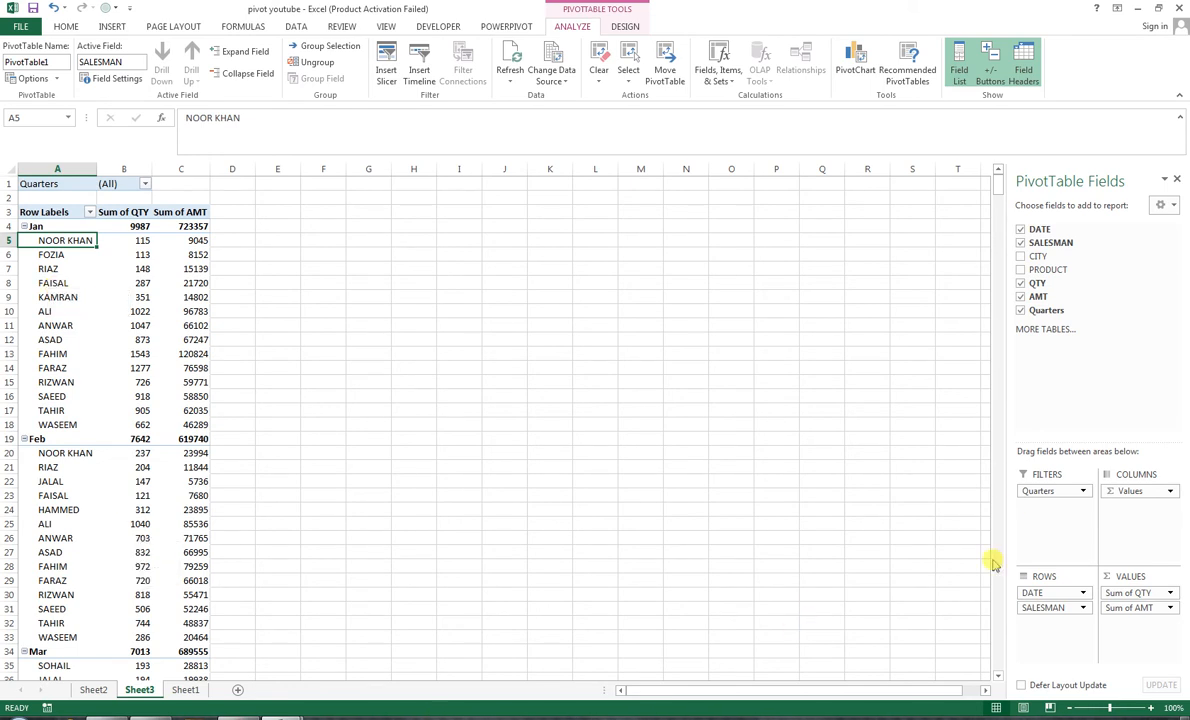
{"action": "left_click_drag", "start_coordinate": [1033, 492], "coordinate": [173, 369]}
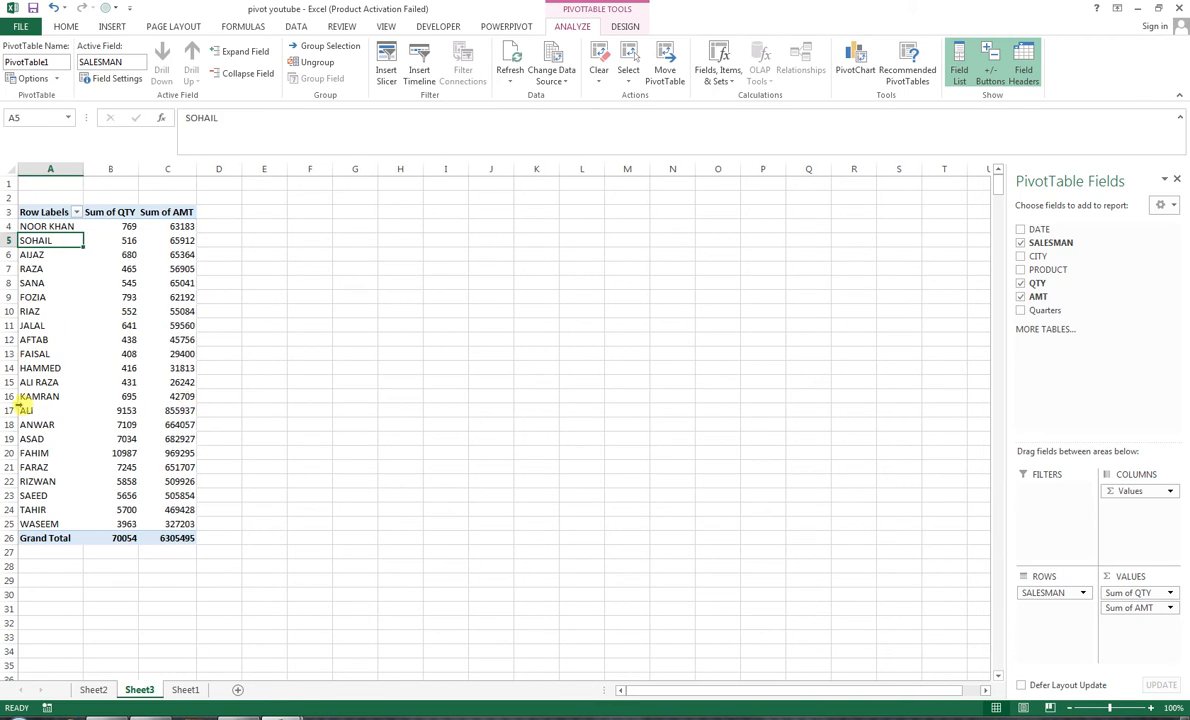
Group the three salesmen in cells A4, A12 and A18 of the PivotTable rows.
{"action": "left_click", "coordinate": [35, 226]}
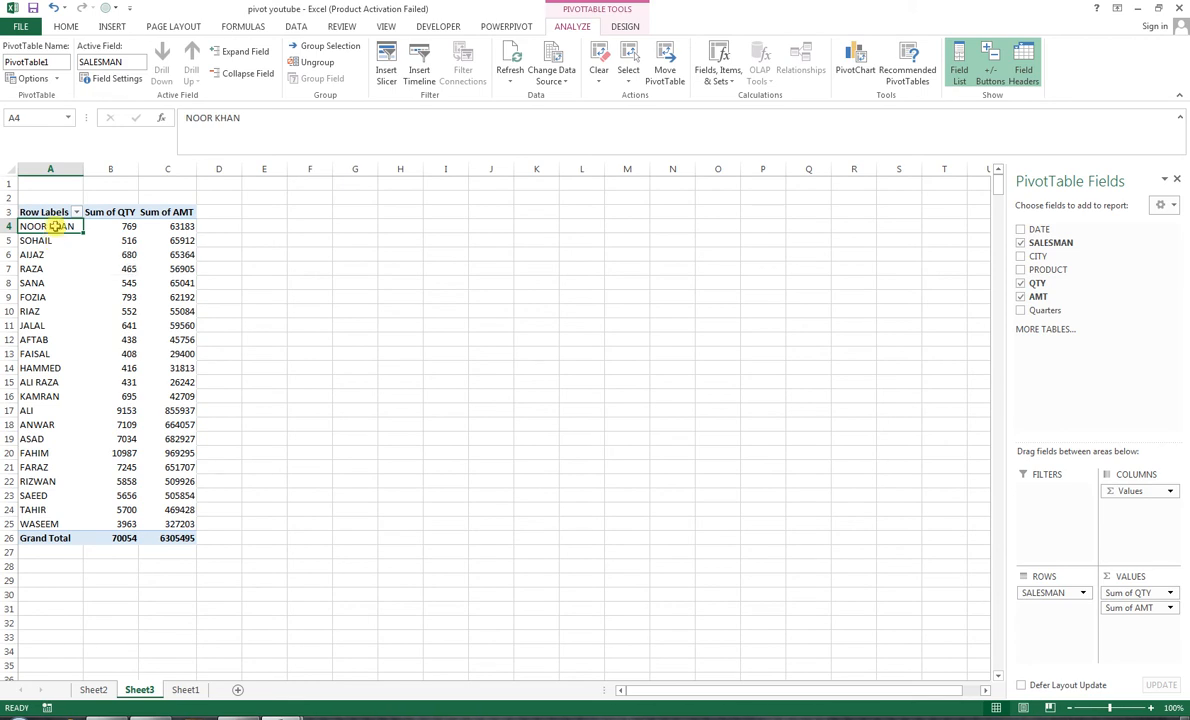
{"action": "left_click", "coordinate": [30, 311]}
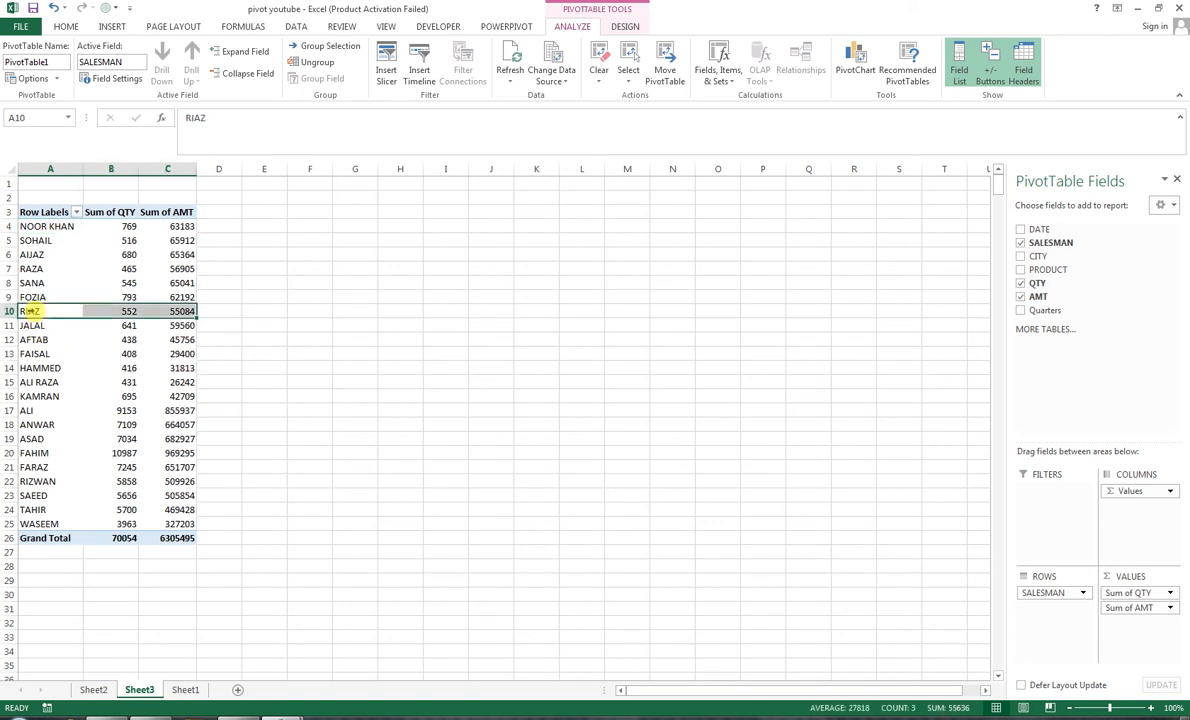
{"action": "left_click", "coordinate": [50, 227]}
{"action": "left_click", "coordinate": [24, 340]}
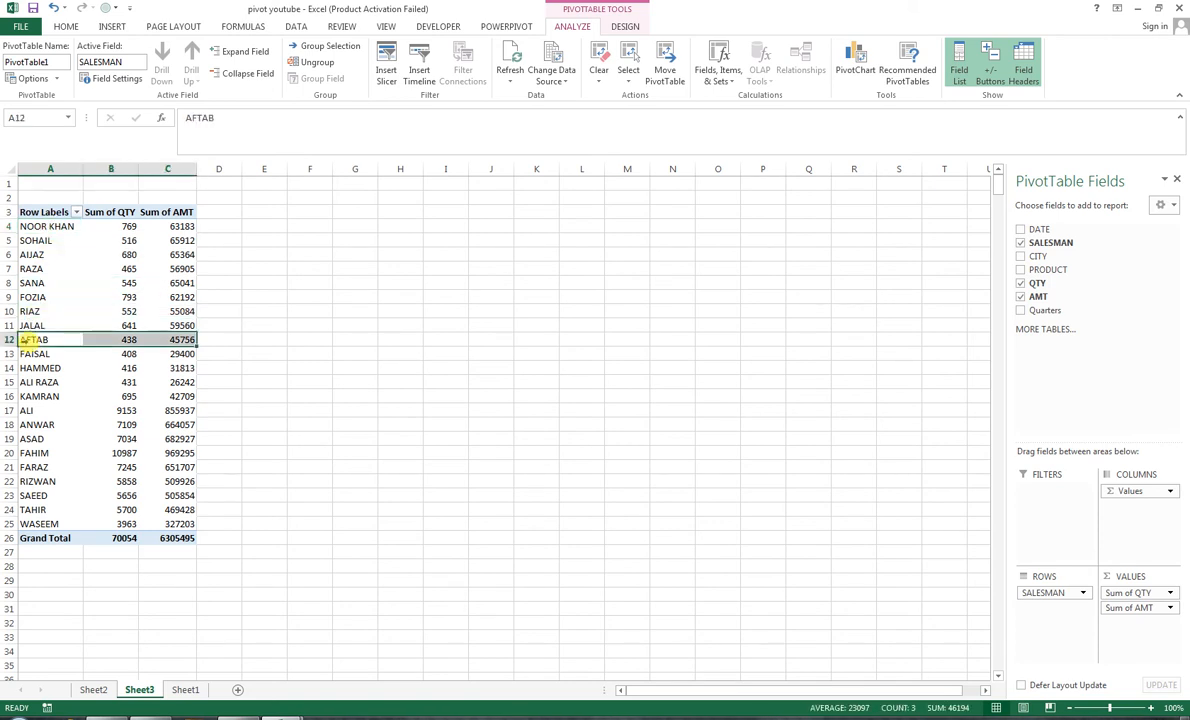
{"action": "left_click", "coordinate": [28, 424], "text": "ctrl"}
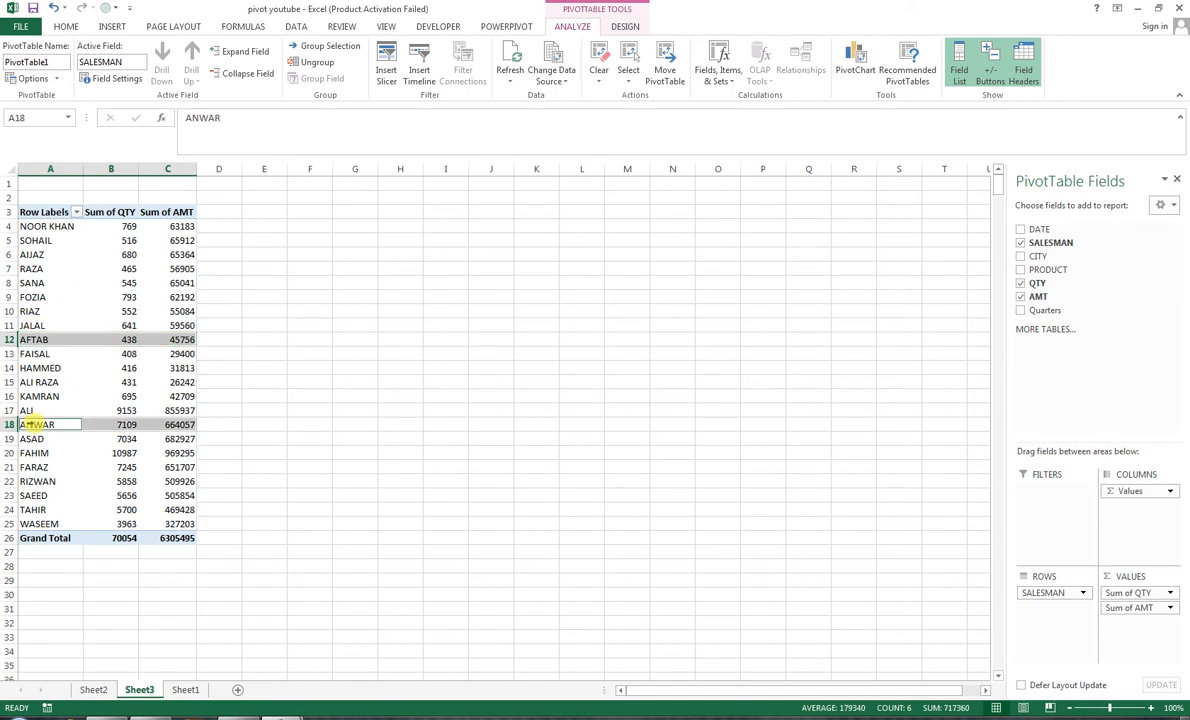
{"action": "left_click", "coordinate": [44, 227], "text": "ctrl"}
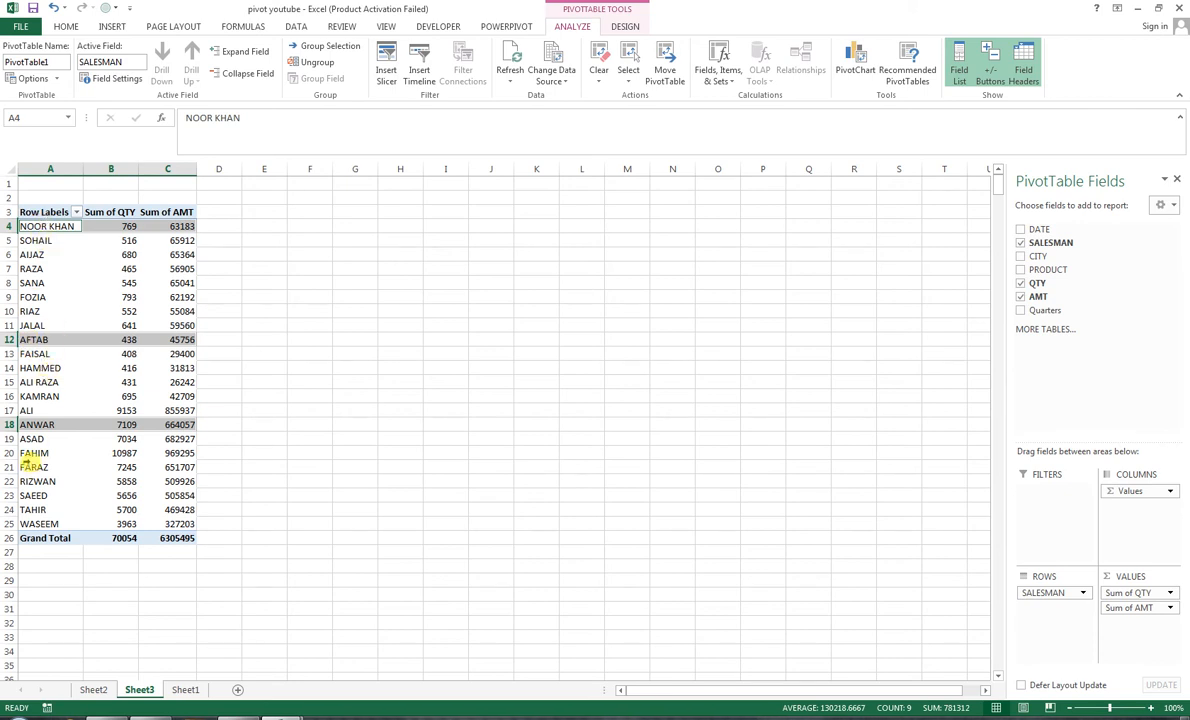
{"action": "right_click", "coordinate": [32, 337]}
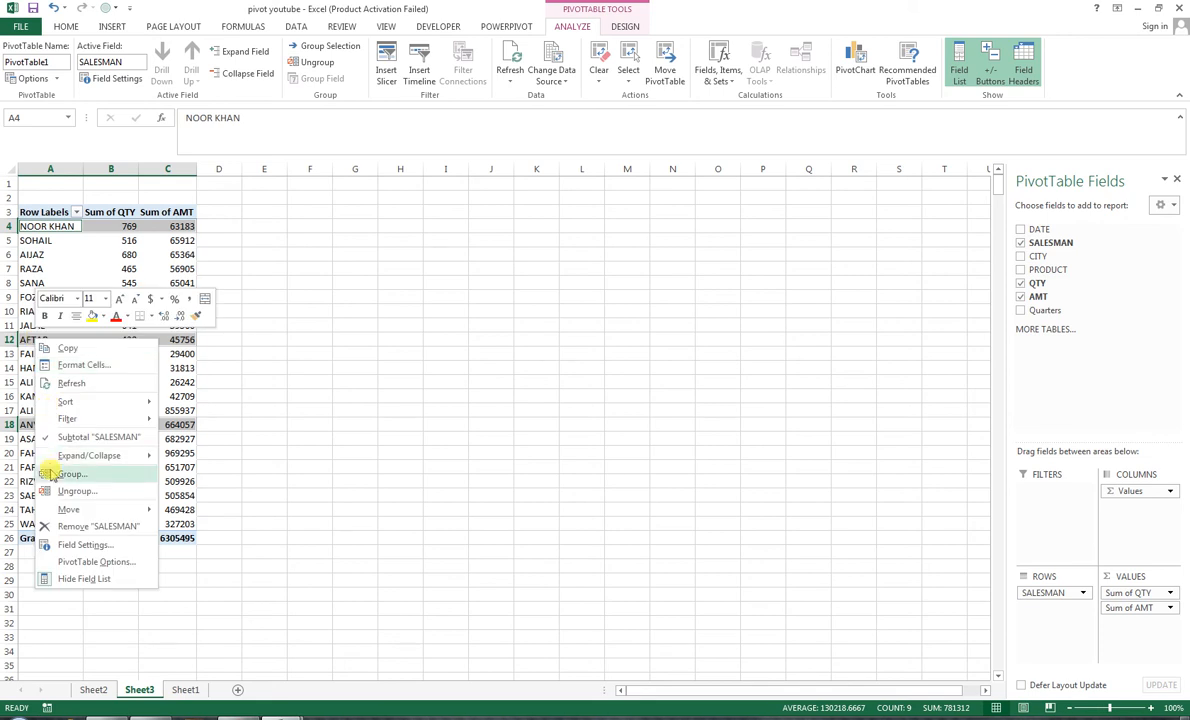
{"action": "left_click", "coordinate": [50, 475]}
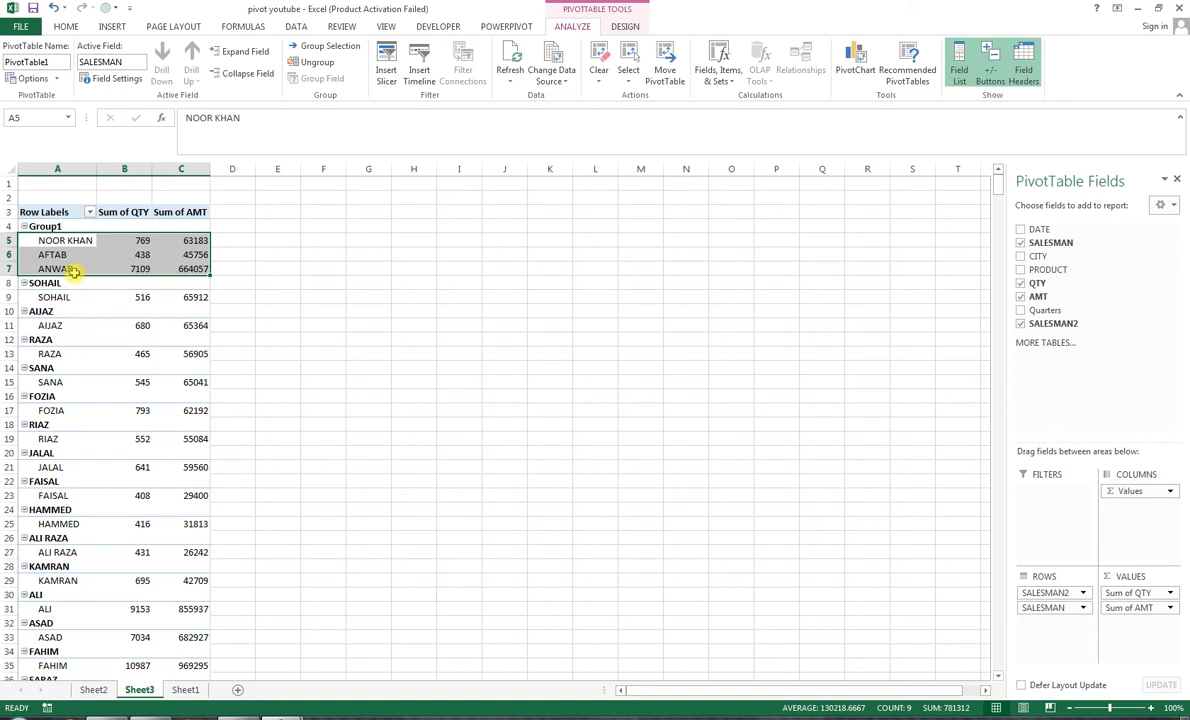
Rename the new salesman group as NRO GROUP TEAM and autofit column A to its contents.
{"action": "left_click", "coordinate": [44, 226]}
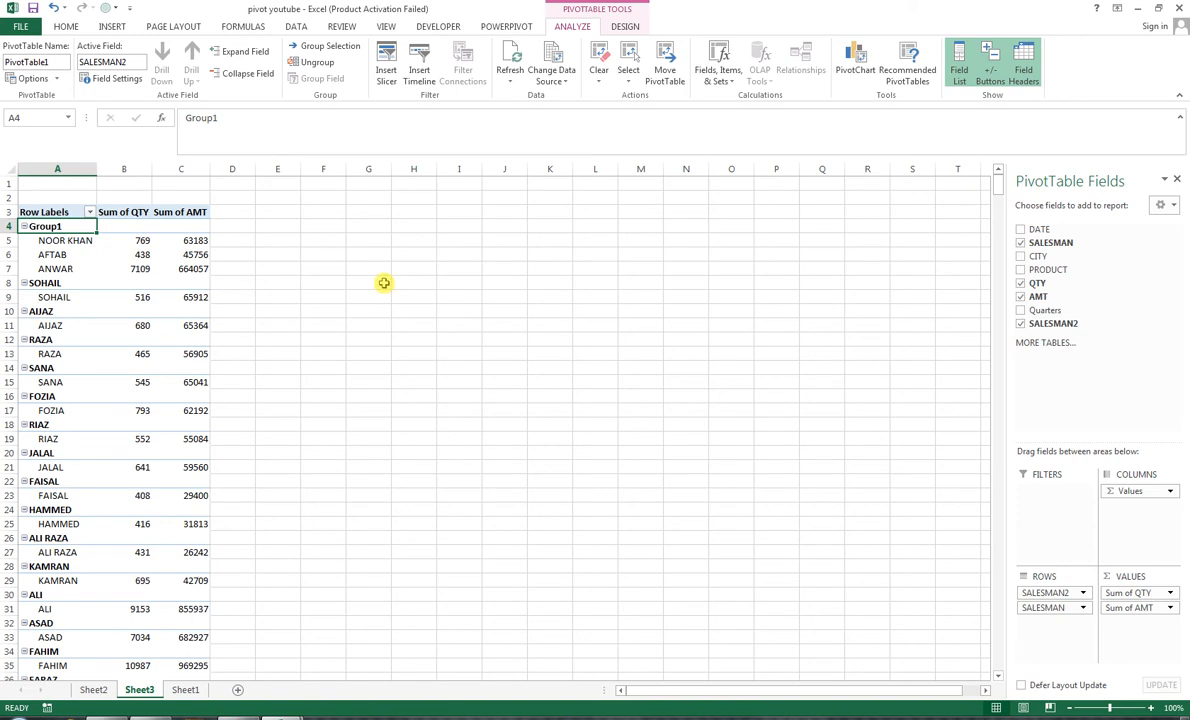
{"action": "type", "text": "NOR"}
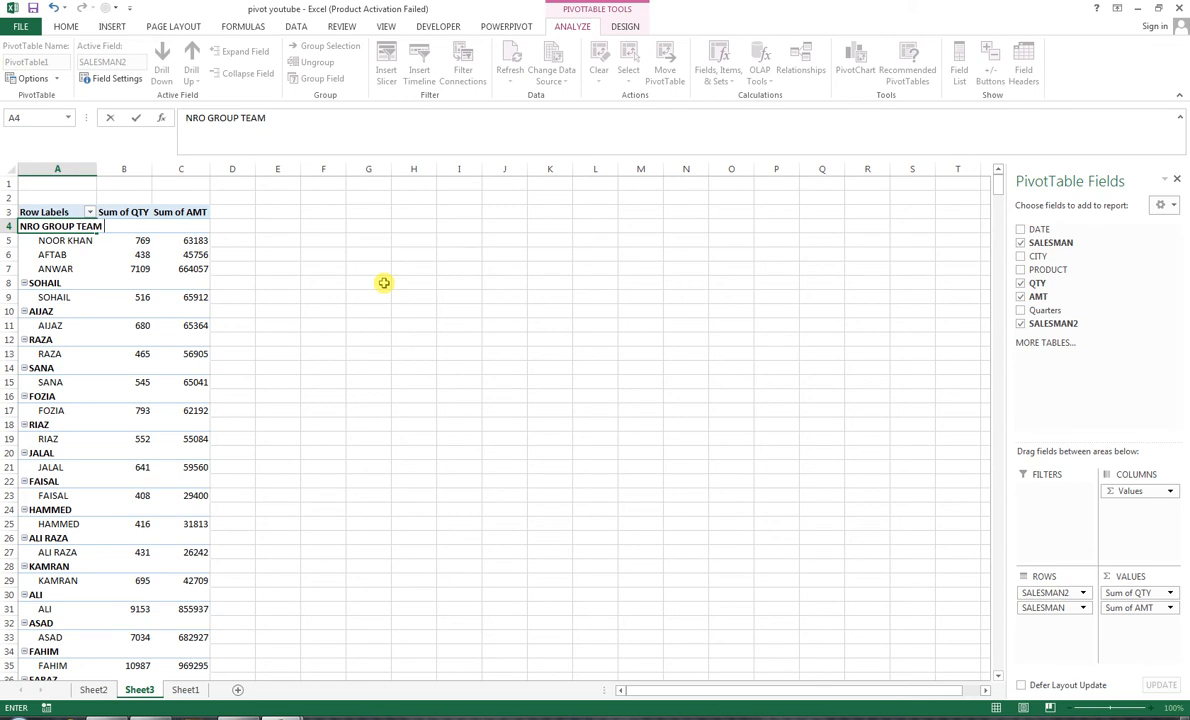
{"action": "left_click", "coordinate": [383, 283]}
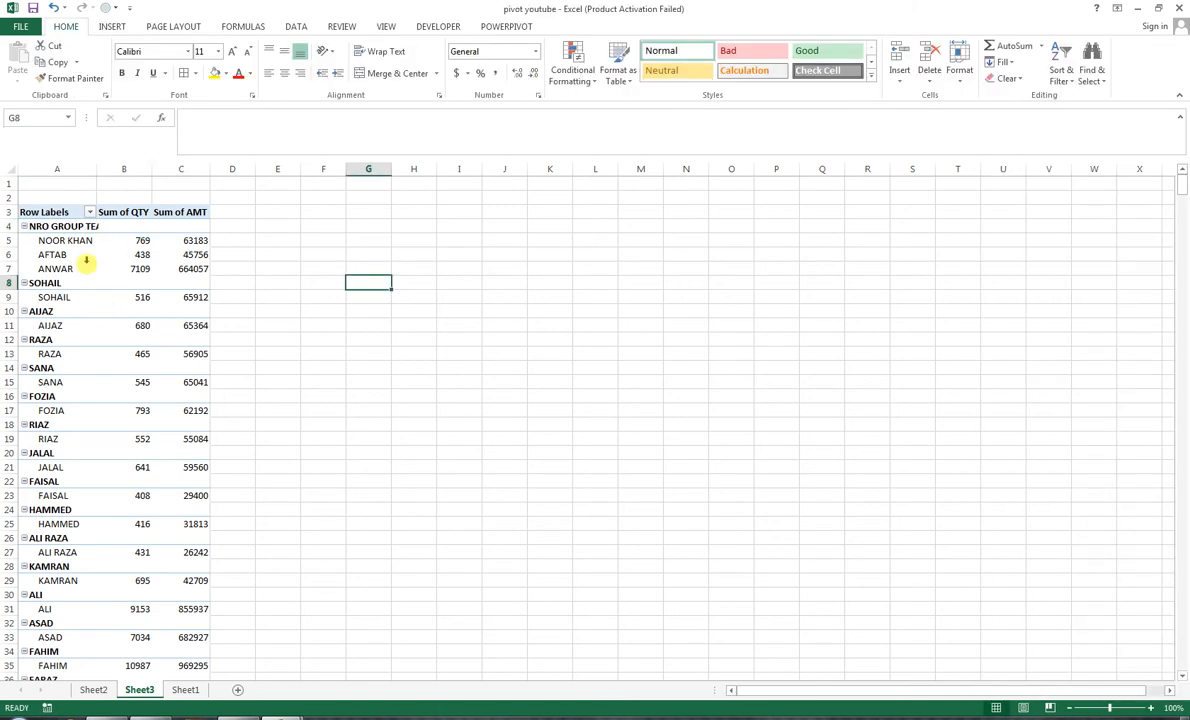
{"action": "double_click", "coordinate": [97, 170]}
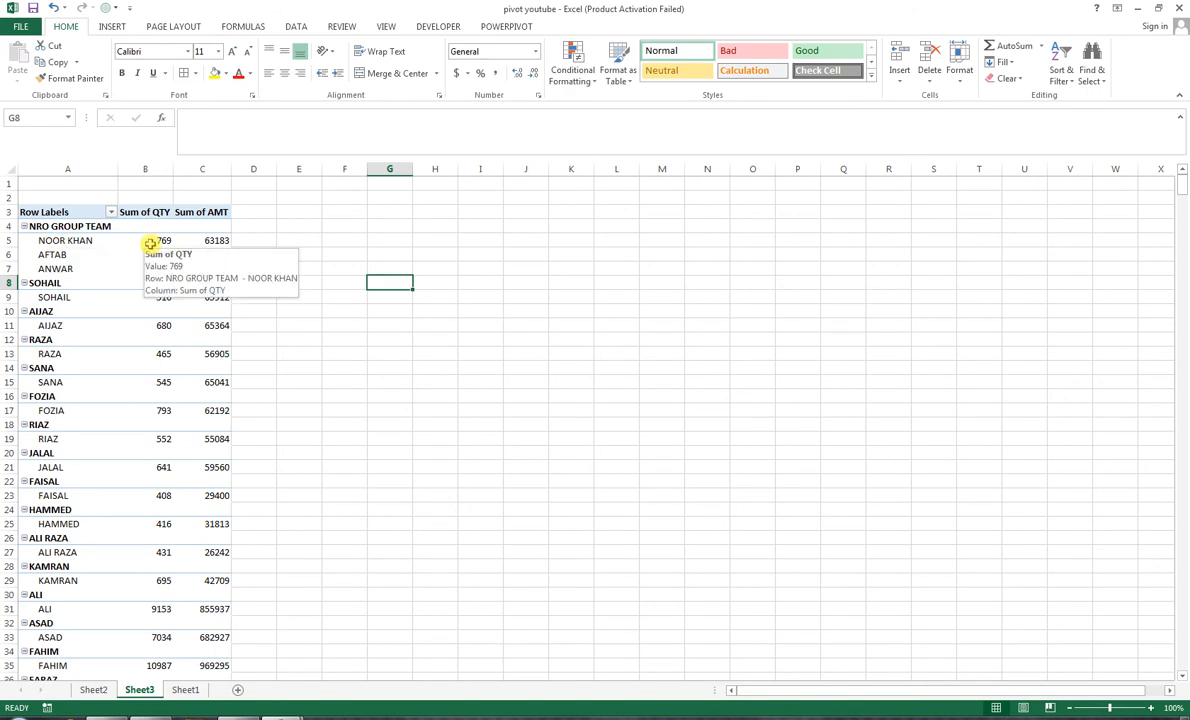
Remove the SALESMAN2 and SALESMAN fields from the PivotTable and move QTY from the values to the rows.
{"action": "left_click", "coordinate": [66, 238]}
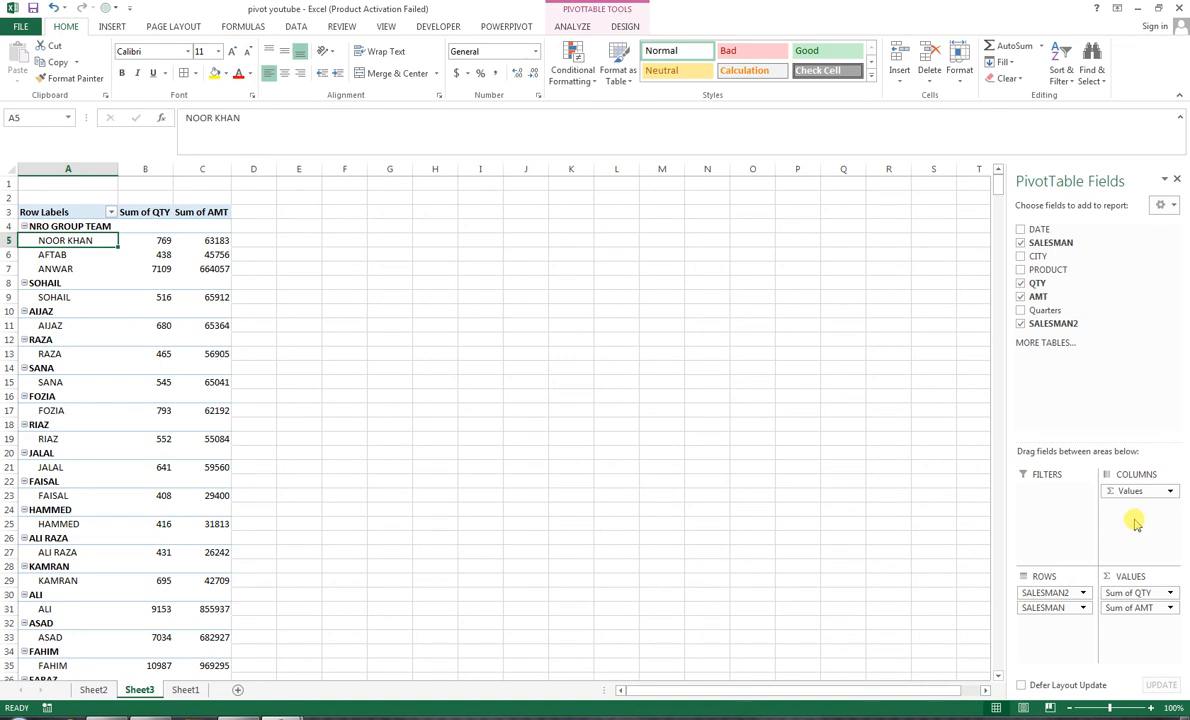
{"action": "left_click_drag", "start_coordinate": [1055, 593], "coordinate": [1065, 375]}
{"action": "left_click_drag", "start_coordinate": [1155, 593], "coordinate": [1049, 595]}
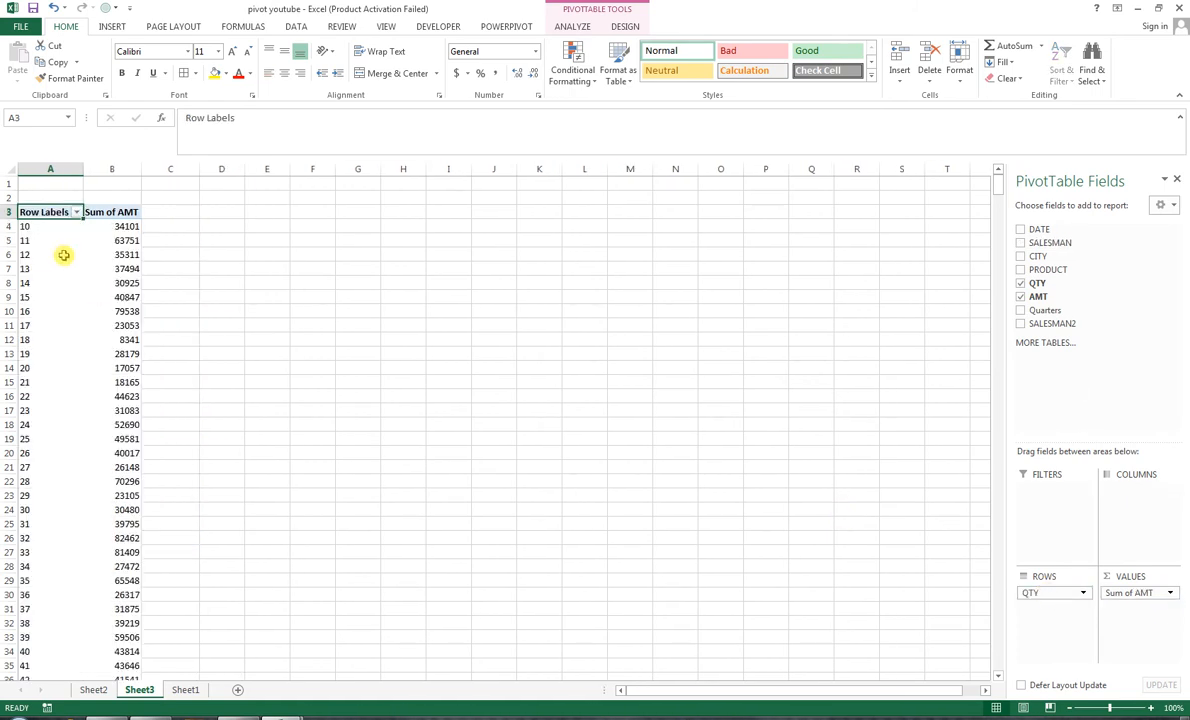
Group the QTY row items starting at 10 and ending at 321 in intervals of 100.
{"action": "left_click", "coordinate": [24, 267]}
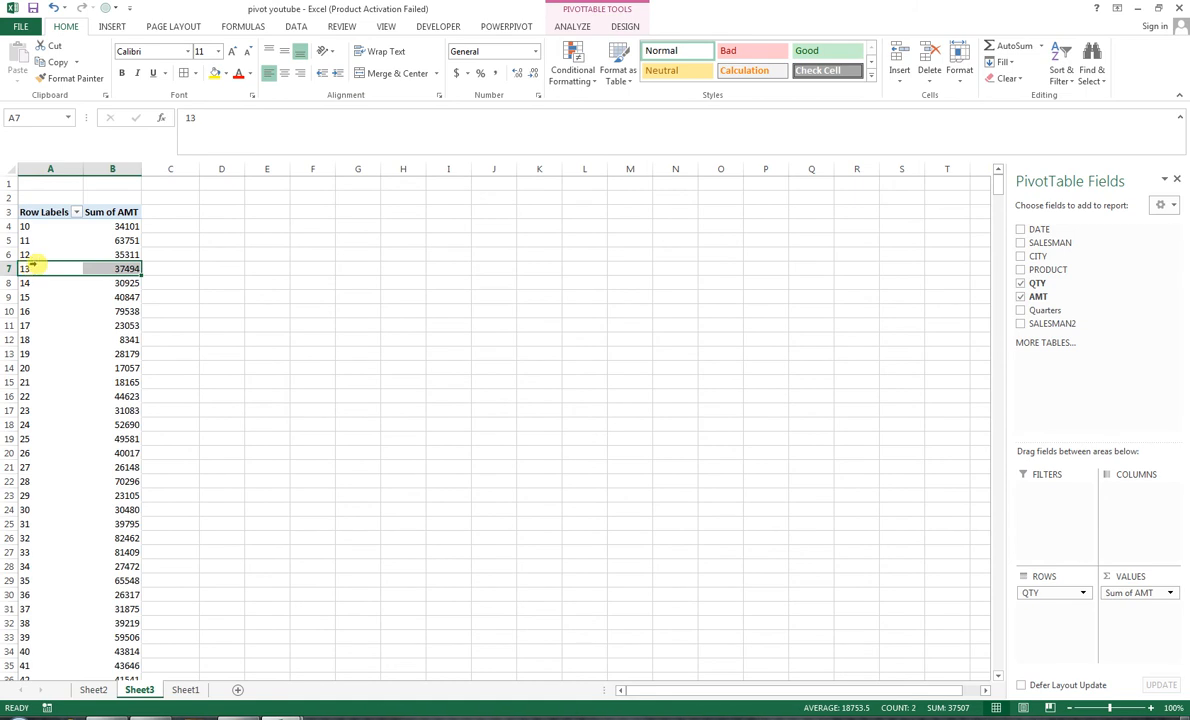
{"action": "left_click", "coordinate": [35, 268]}
{"action": "right_click", "coordinate": [36, 268]}
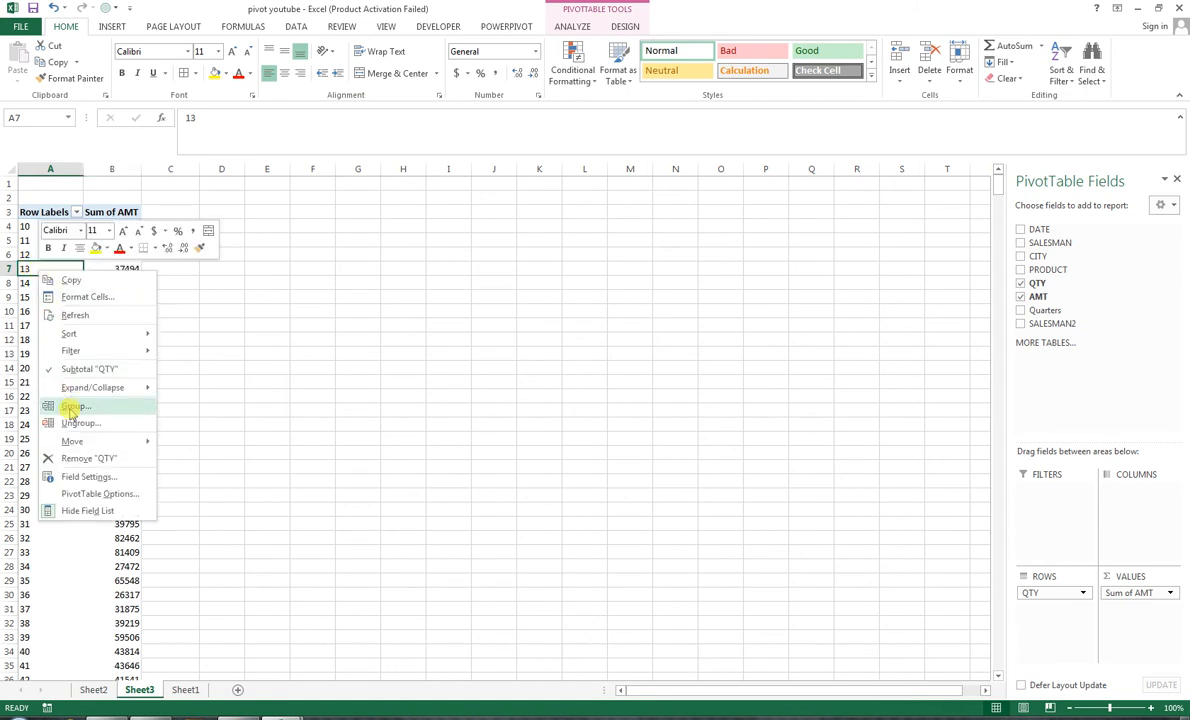
{"action": "left_click", "coordinate": [72, 408]}
{"action": "left_click_drag", "start_coordinate": [80, 345], "coordinate": [350, 383]}
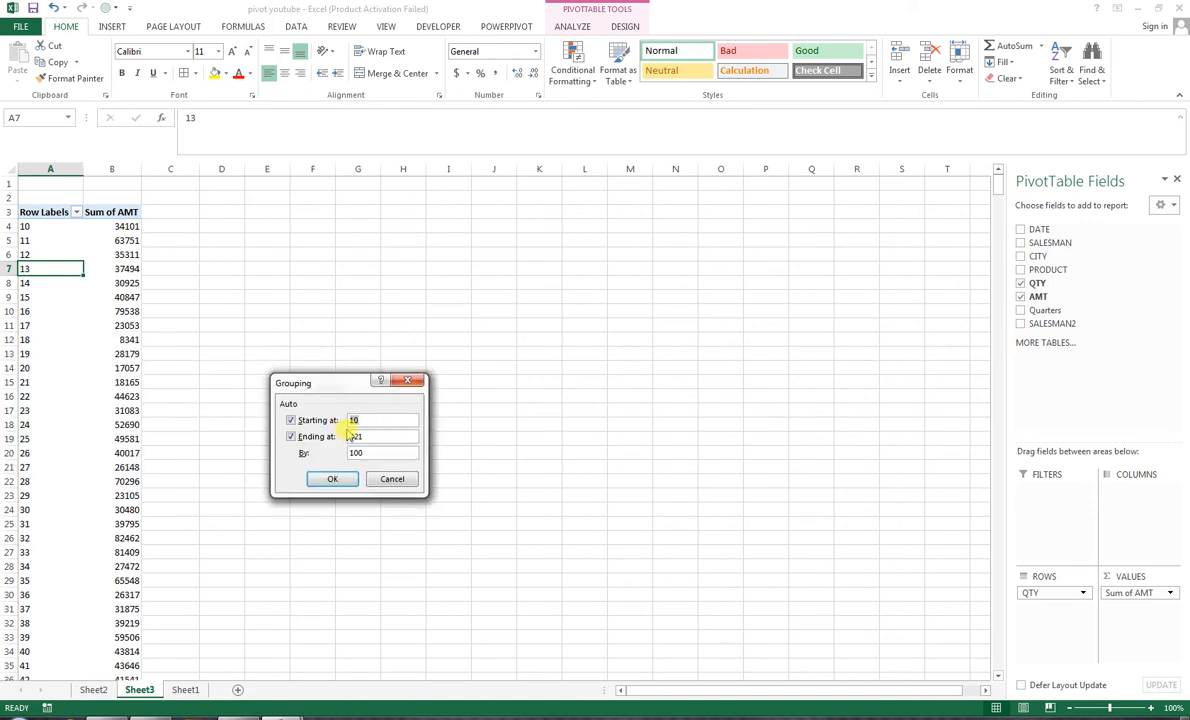
{"action": "left_click", "coordinate": [335, 479]}
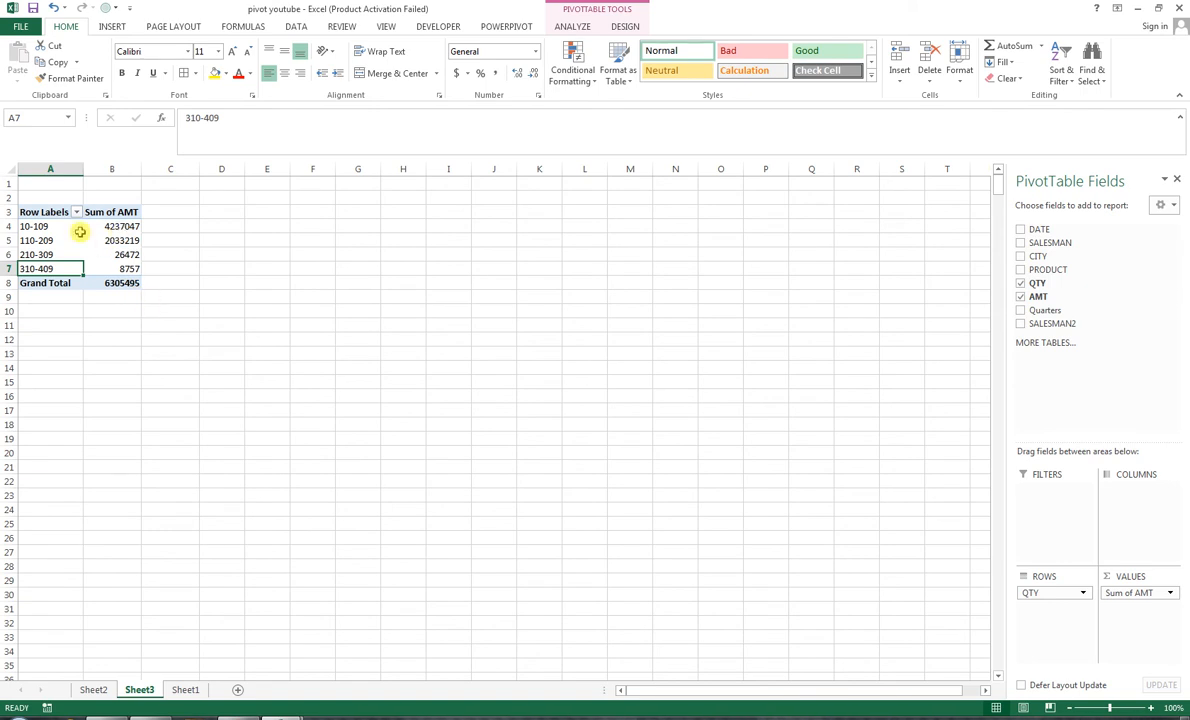
{"action": "mouse_move", "coordinate": [128, 256]}
{"action": "mouse_move", "coordinate": [60, 273]}
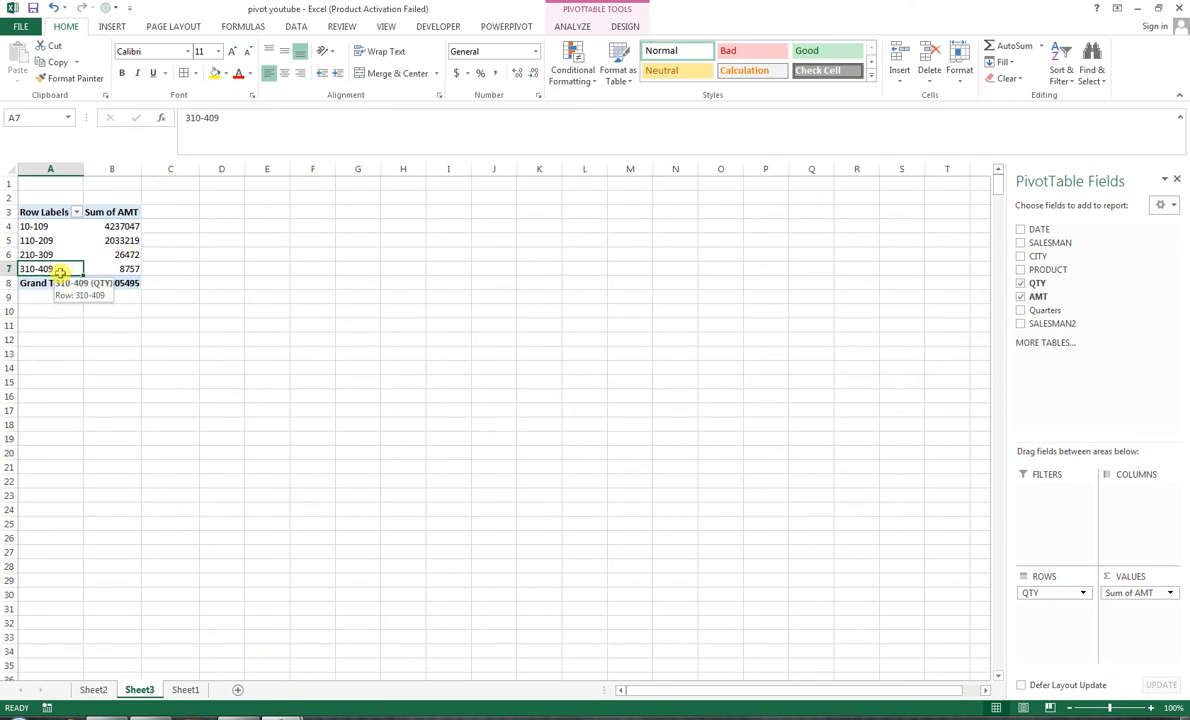
Set the QTY grouping to end at 20 and inspect the resulting ranges in the row label filter without filtering.
{"action": "left_click", "coordinate": [40, 225]}
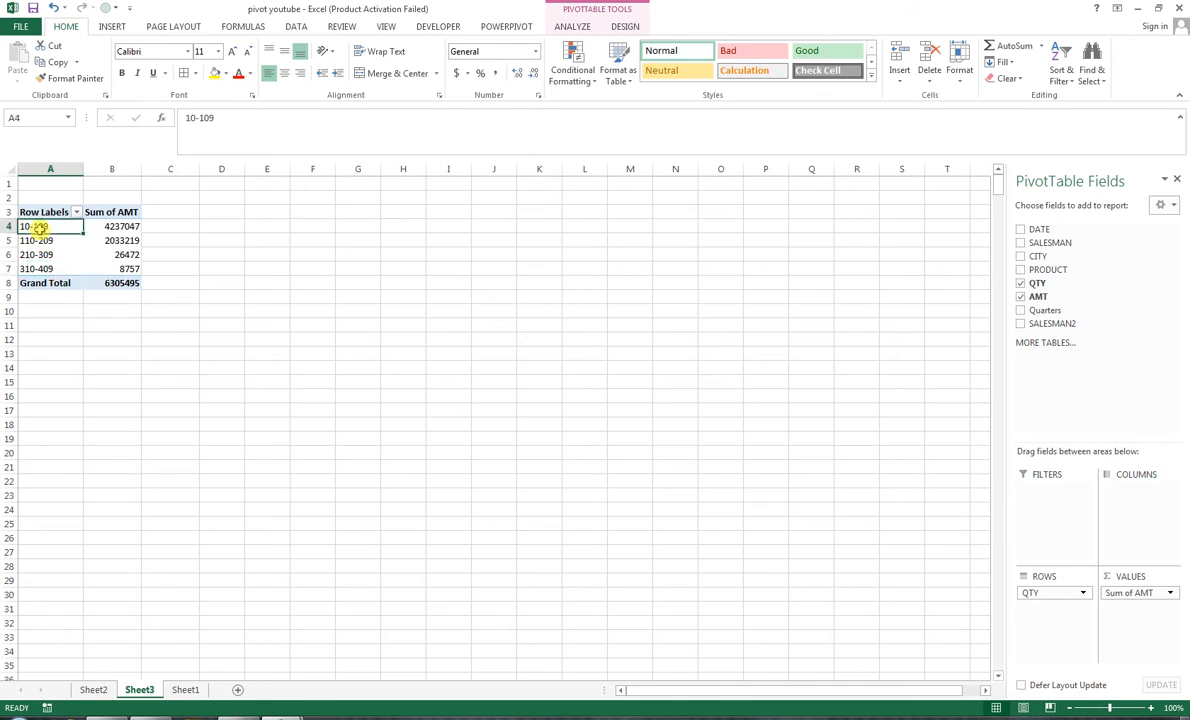
{"action": "right_click", "coordinate": [43, 229]}
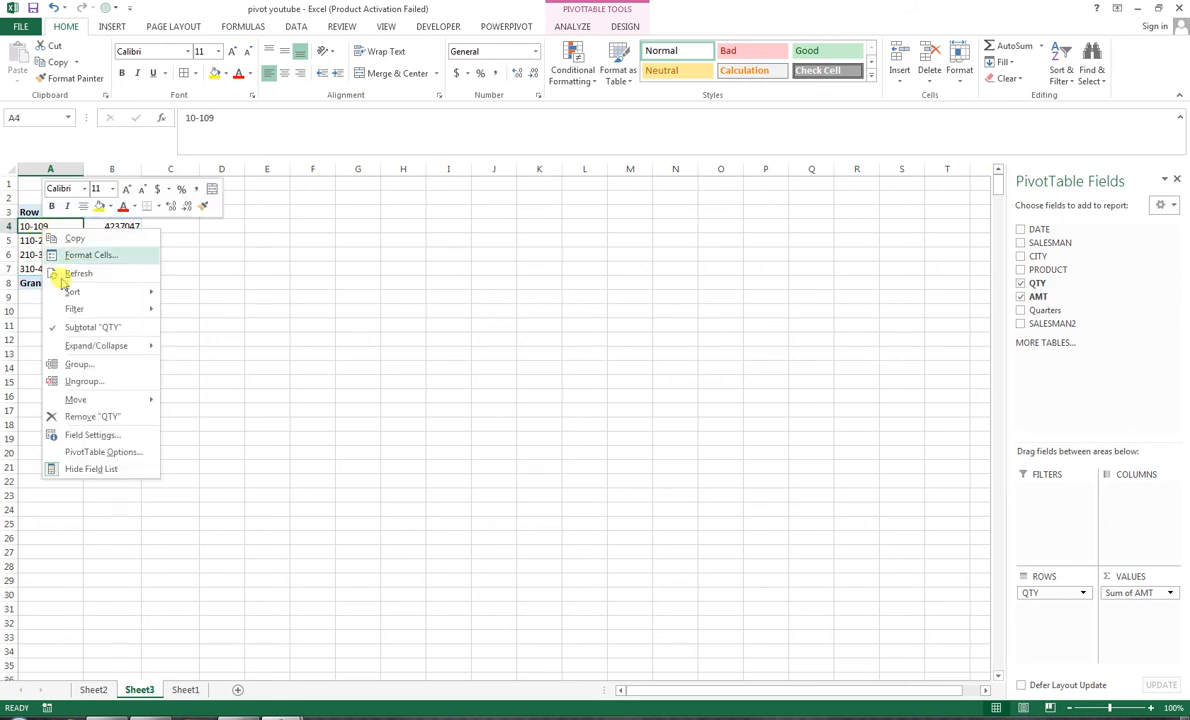
{"action": "left_click", "coordinate": [90, 364]}
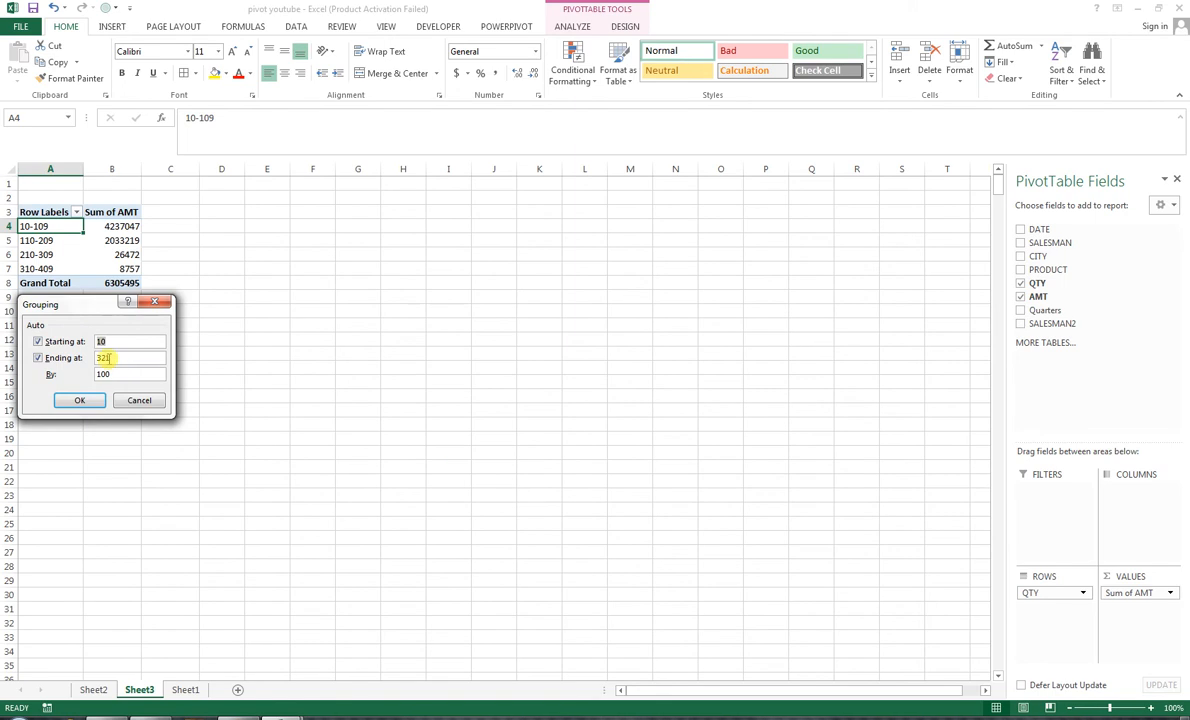
{"action": "left_click_drag", "start_coordinate": [111, 358], "coordinate": [94, 358]}
{"action": "left_click", "coordinate": [97, 398]}
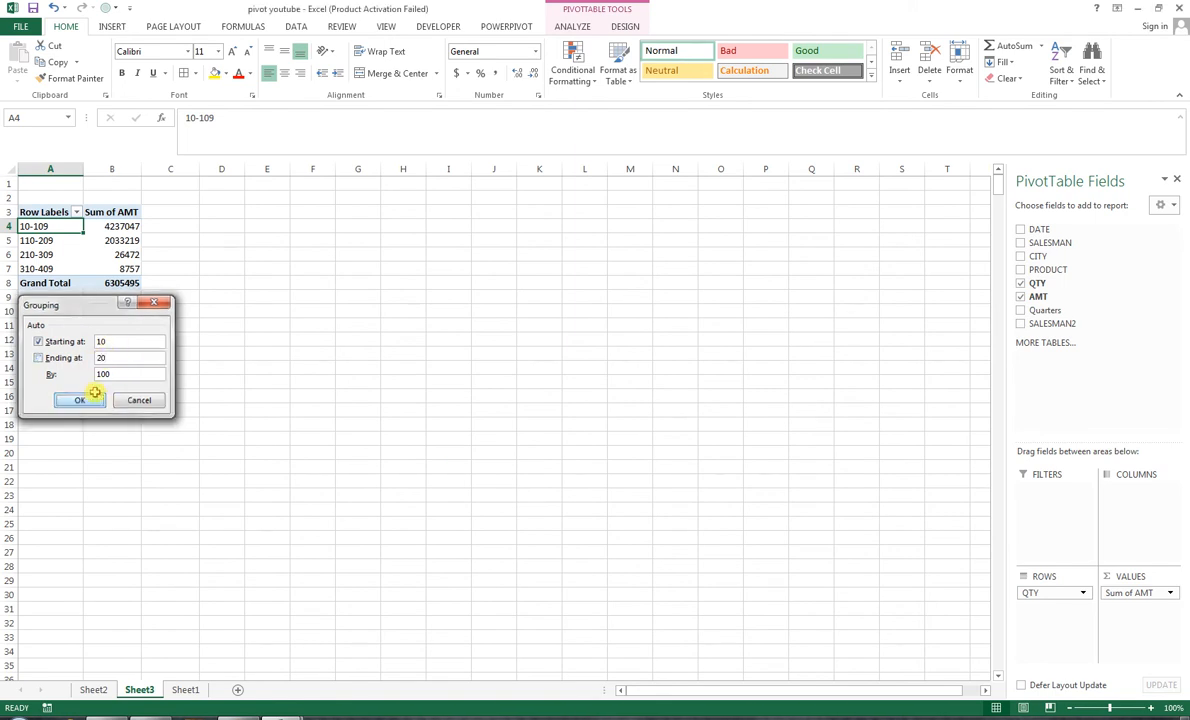
{"action": "left_click", "coordinate": [76, 212]}
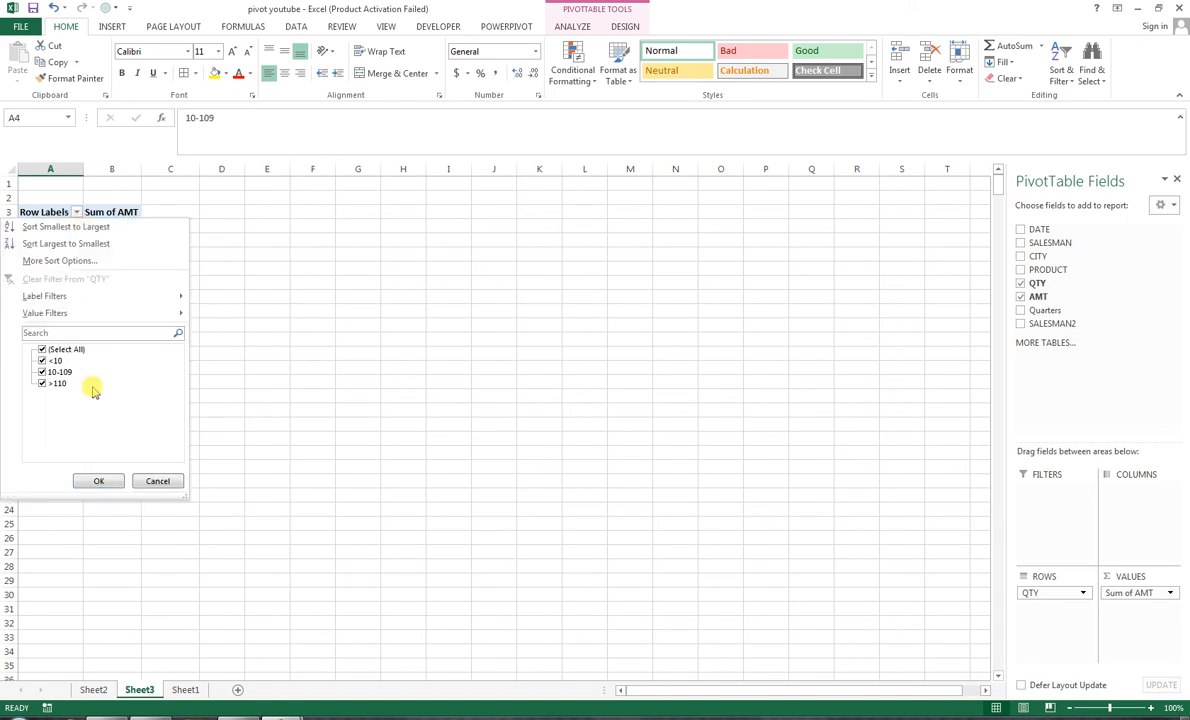
{"action": "left_click", "coordinate": [157, 482]}
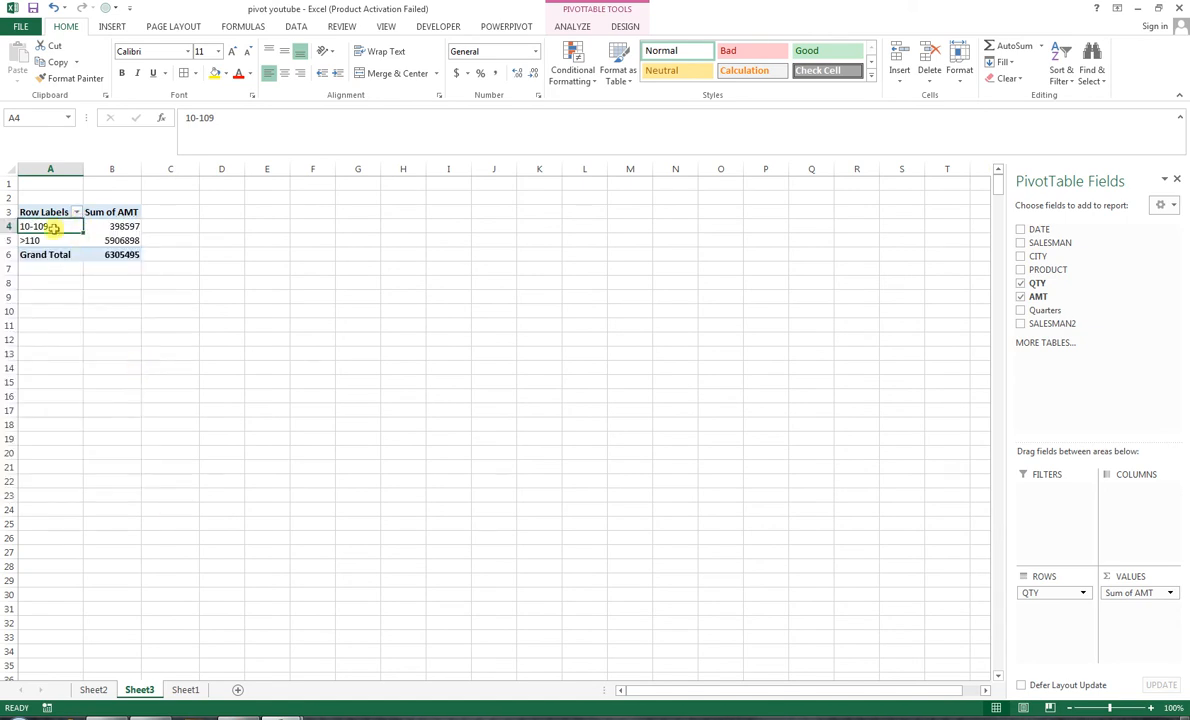
Reduce the interval of the QTY grouping to form the ranges 10-20 and >20.
{"action": "right_click", "coordinate": [55, 226]}
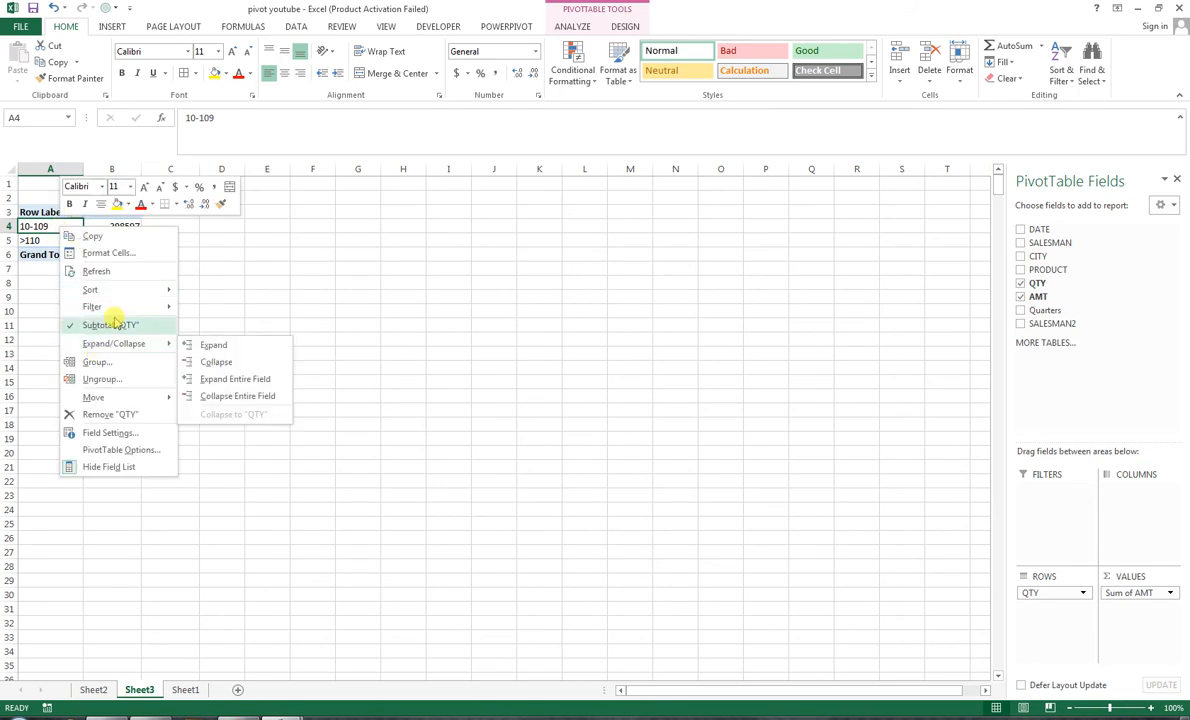
{"action": "mouse_move", "coordinate": [115, 312]}
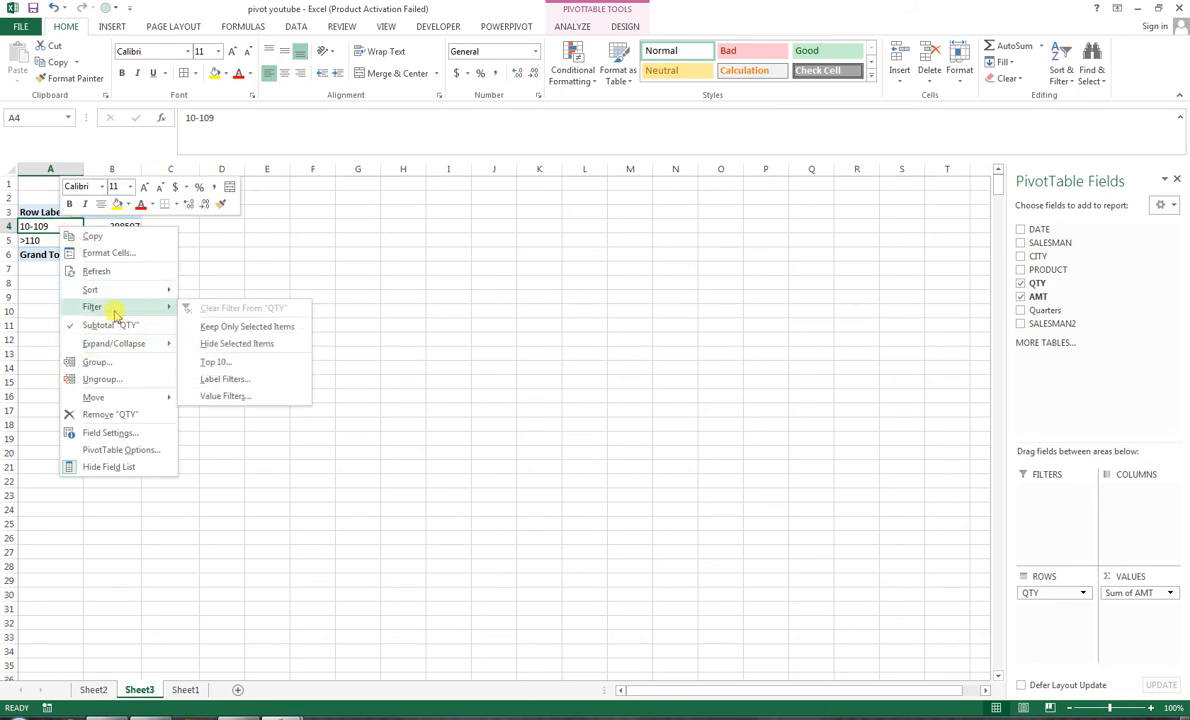
{"action": "left_click", "coordinate": [118, 360]}
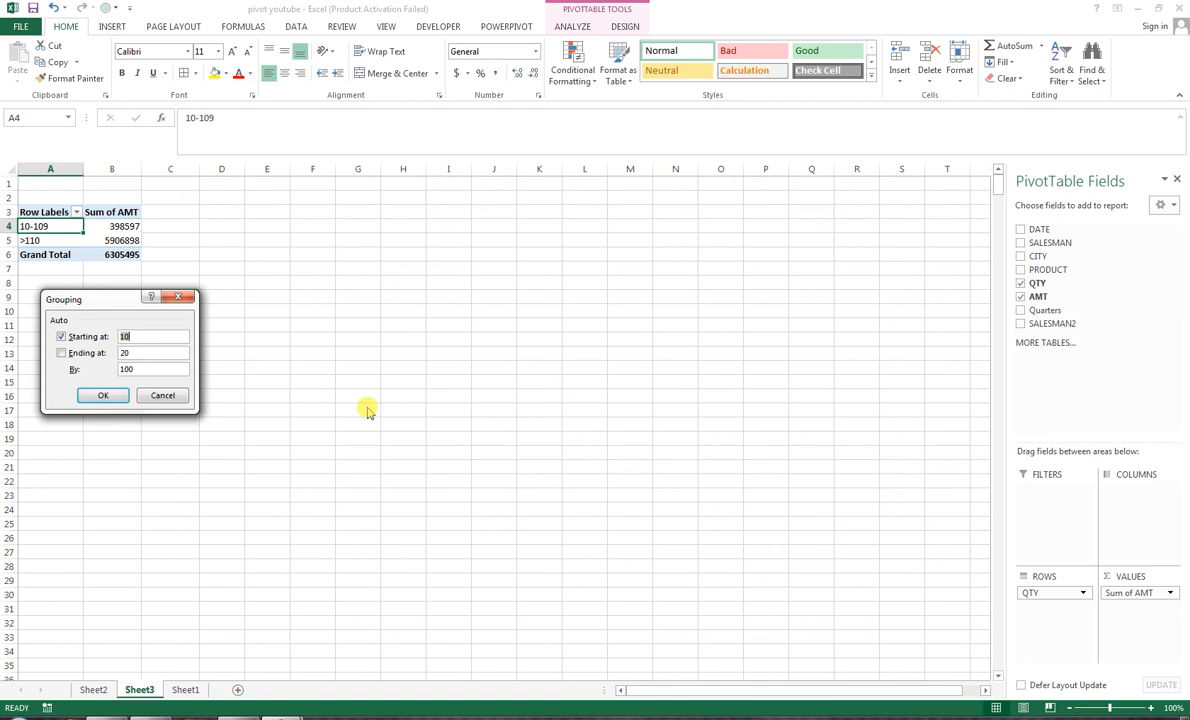
{"action": "double_click", "coordinate": [151, 369]}
{"action": "left_click", "coordinate": [100, 397]}
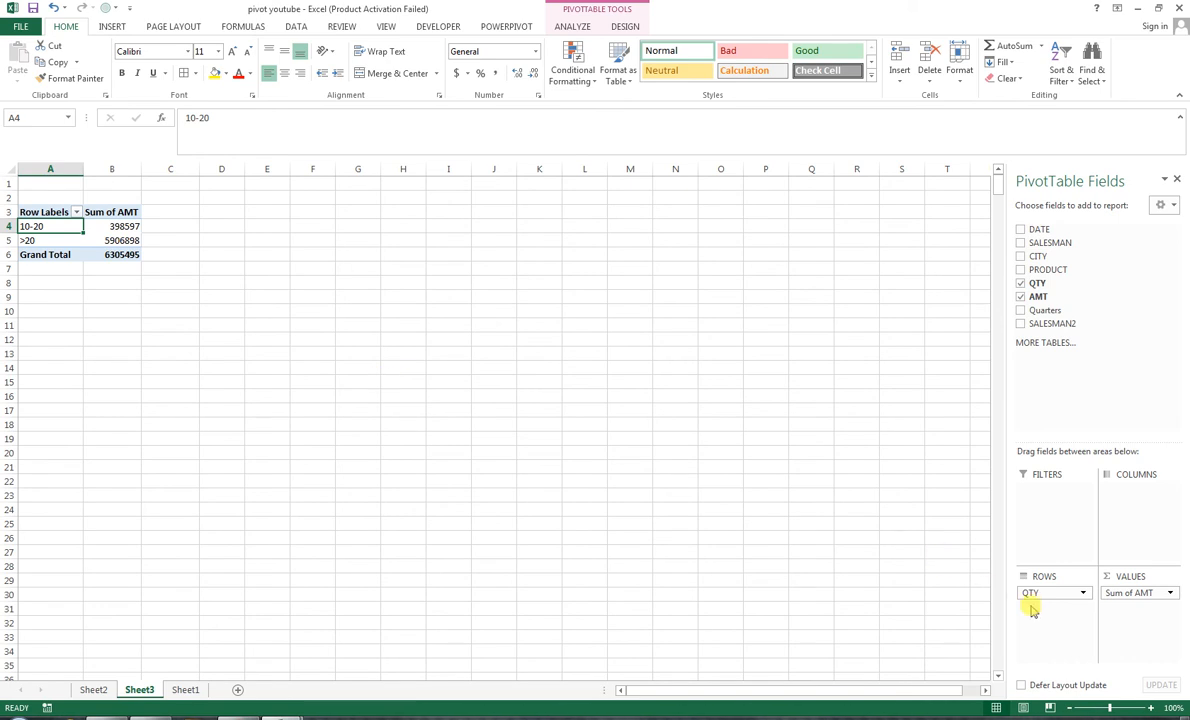
Clear QTY and AMT from the PivotTable and rebuild it with SALESMAN as rows and AMT as summed values.
{"action": "left_click_drag", "start_coordinate": [1034, 611], "coordinate": [1084, 392]}
{"action": "left_click_drag", "start_coordinate": [1155, 598], "coordinate": [1103, 386]}
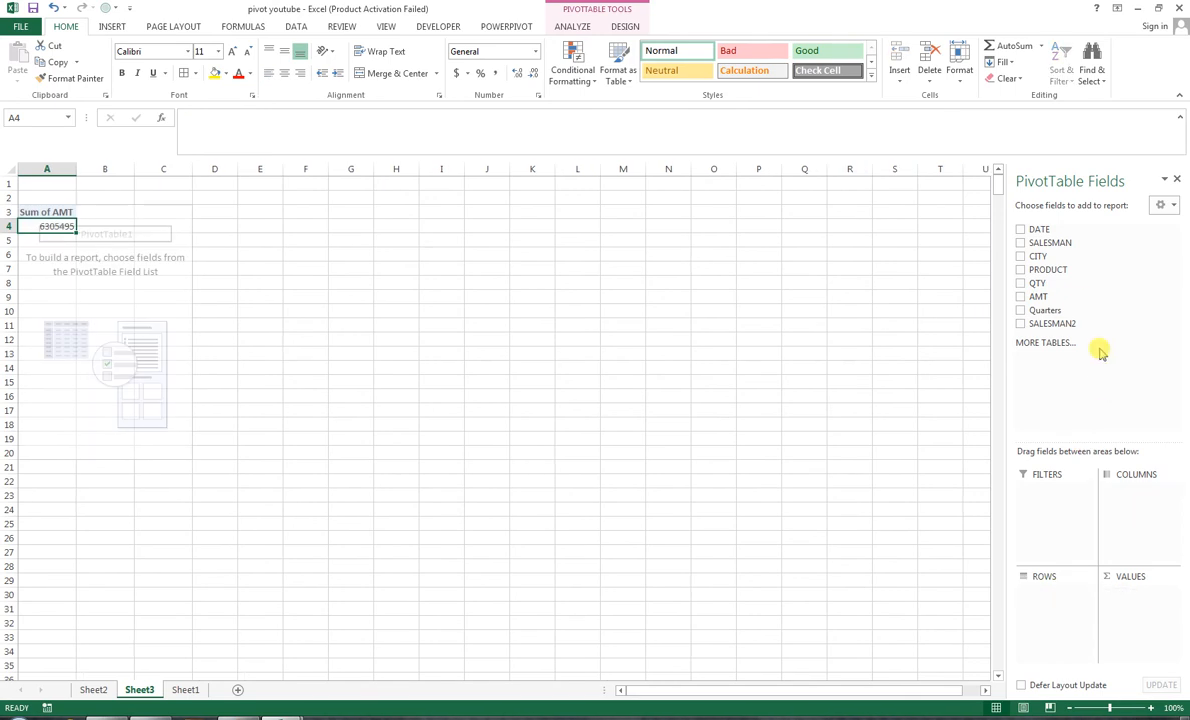
{"action": "left_click_drag", "start_coordinate": [1040, 240], "coordinate": [1045, 625]}
{"action": "left_click_drag", "start_coordinate": [1041, 313], "coordinate": [1148, 624]}
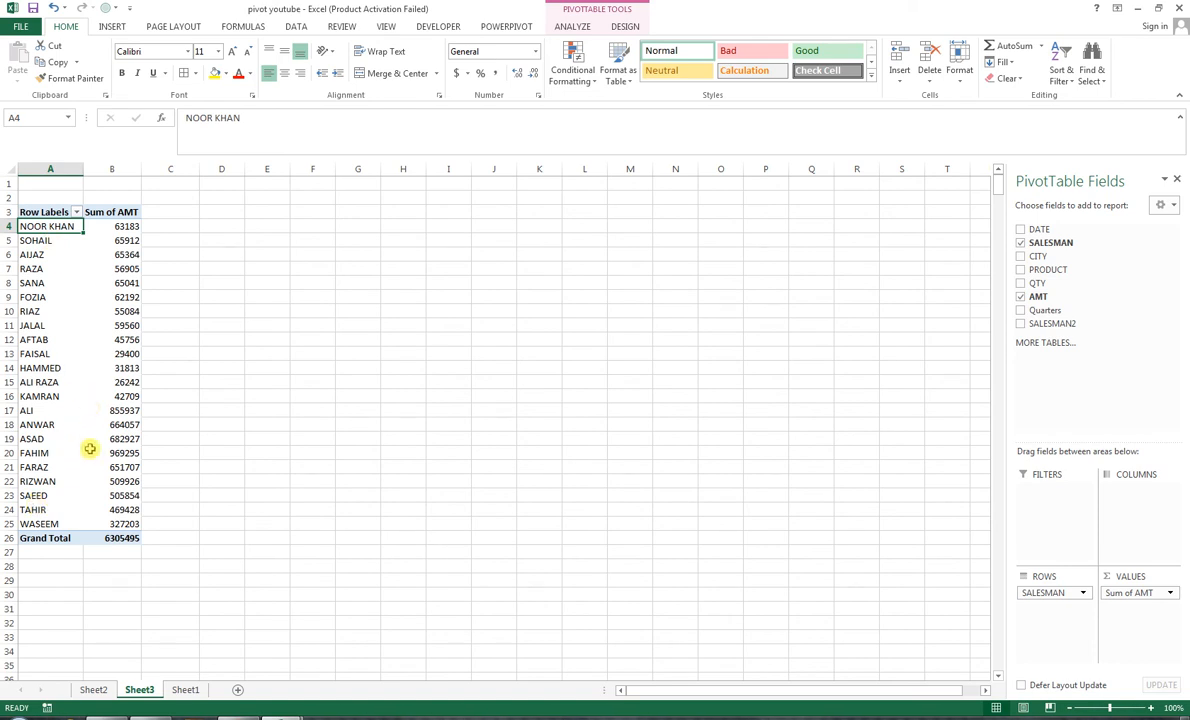
Rename the last salesman row label, in cell A25, as TARGET.
{"action": "left_click", "coordinate": [47, 523]}
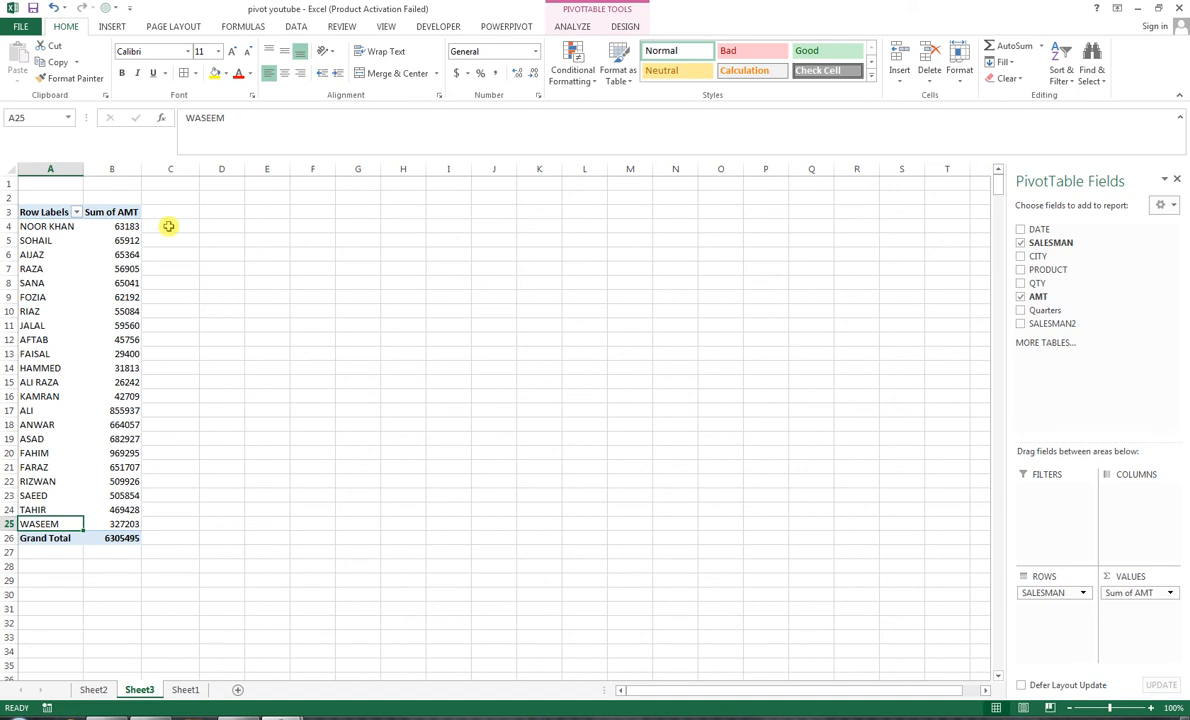
{"action": "type", "text": "TAHIR"}
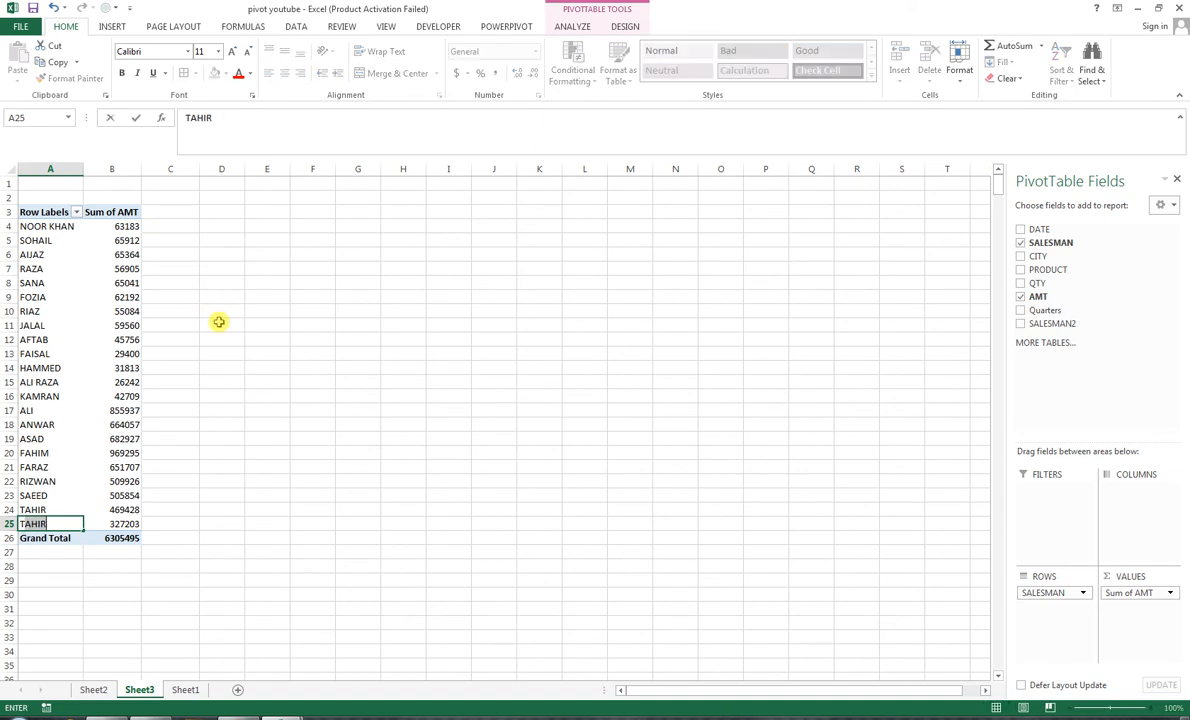
{"action": "key", "text": "Tab"}
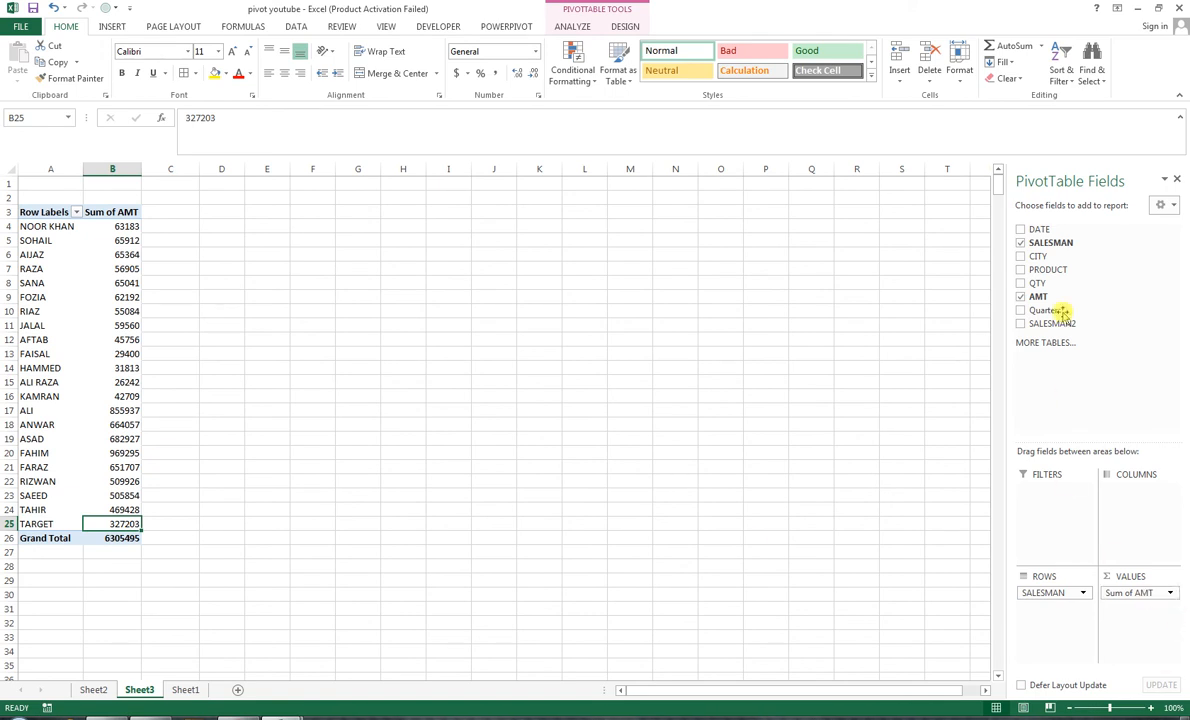
Add the AMT field to the PivotTable values a second time as another sum.
{"action": "left_click_drag", "start_coordinate": [1052, 297], "coordinate": [1148, 606]}
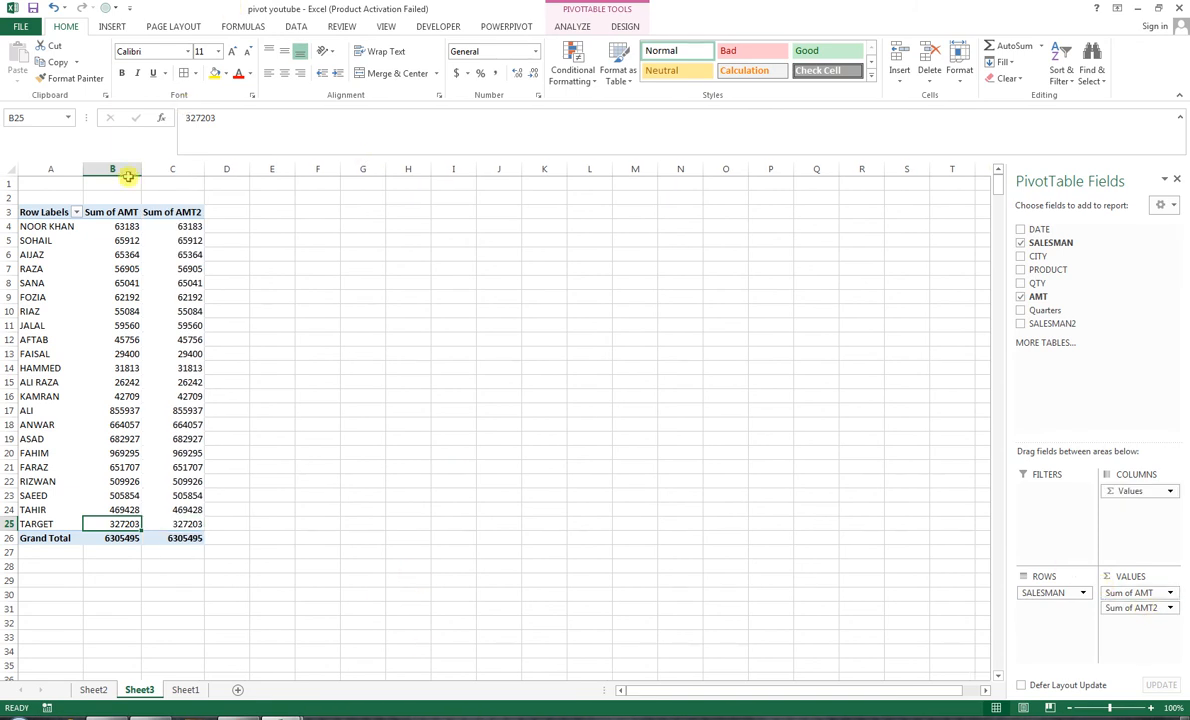
{"action": "left_click", "coordinate": [1171, 609]}
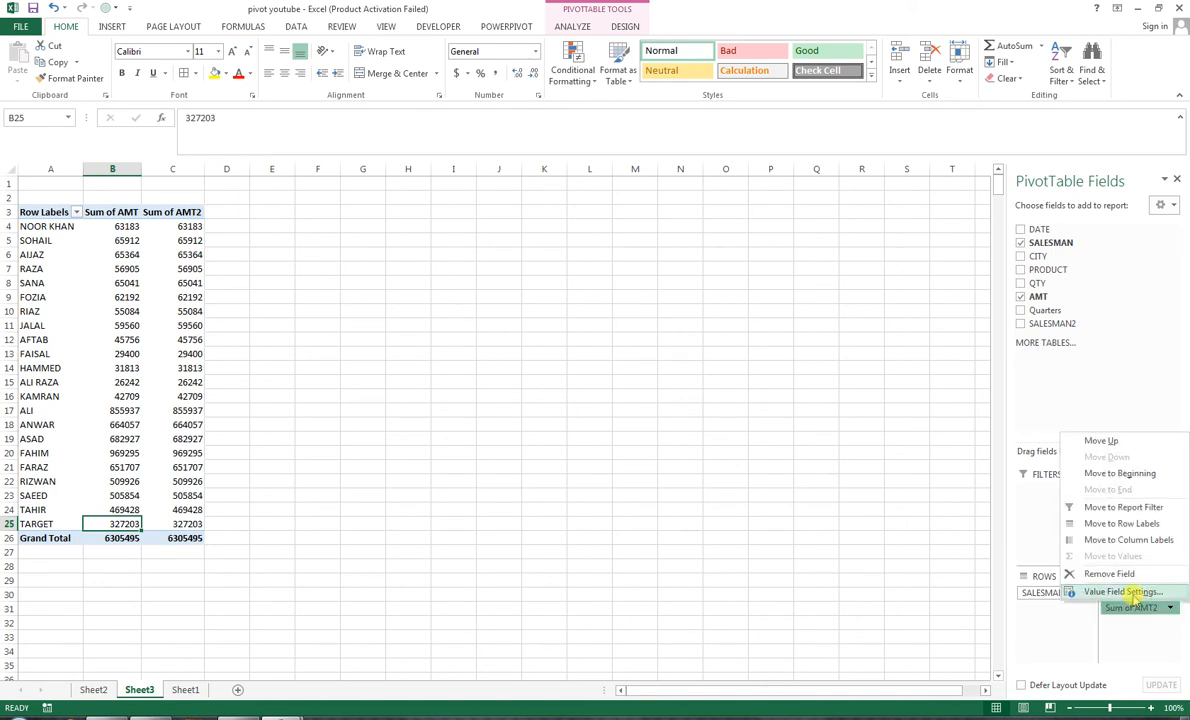
{"action": "left_click", "coordinate": [736, 635]}
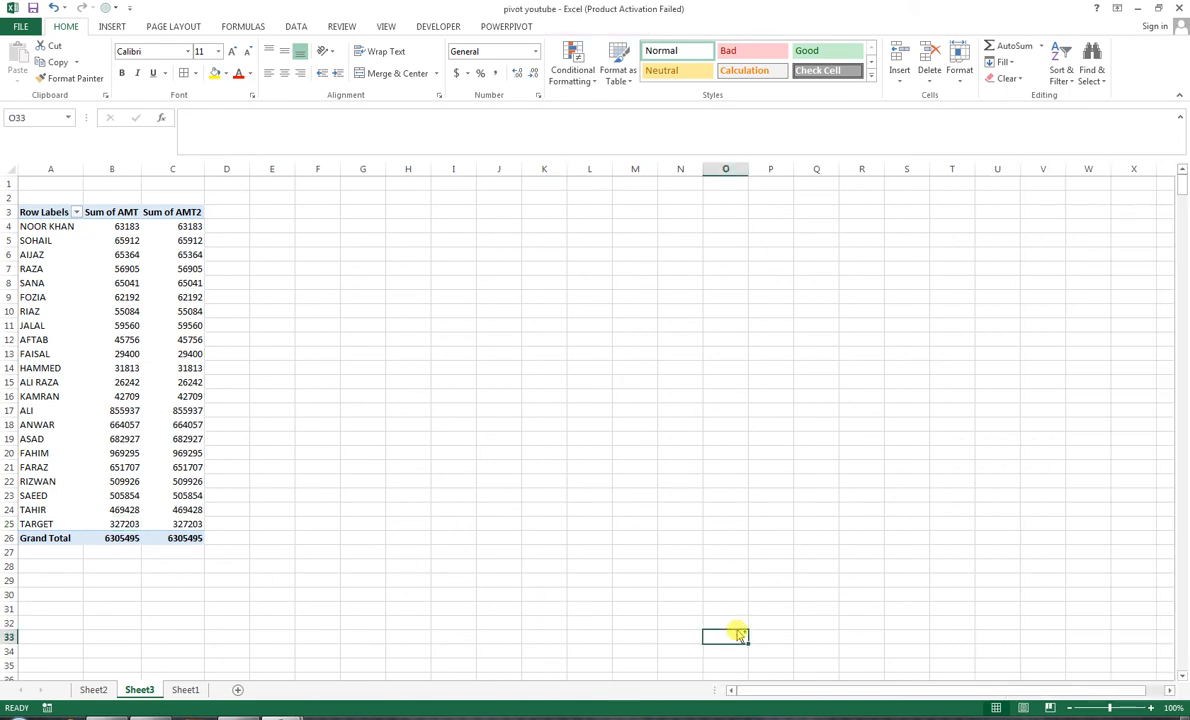
Show Sum of AMT2 as % Of, with SALESMAN as the base field and TARGET as the base item.
{"action": "left_click", "coordinate": [187, 495]}
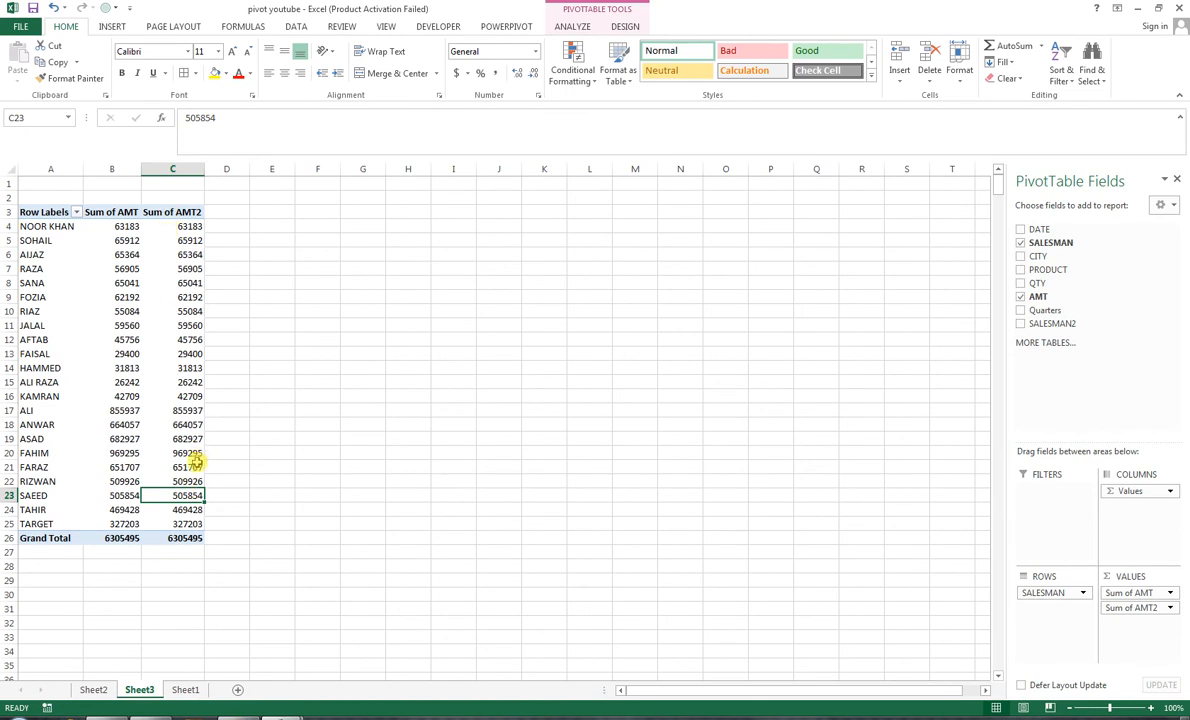
{"action": "left_click", "coordinate": [1169, 610]}
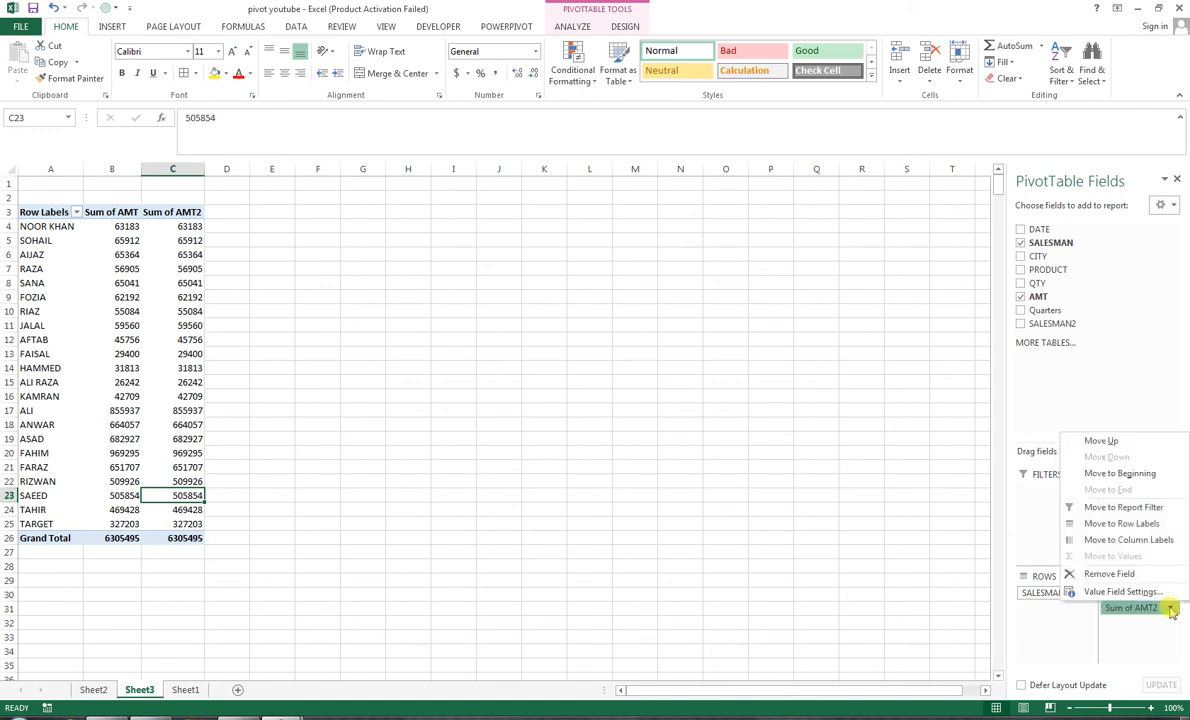
{"action": "left_click", "coordinate": [1158, 596]}
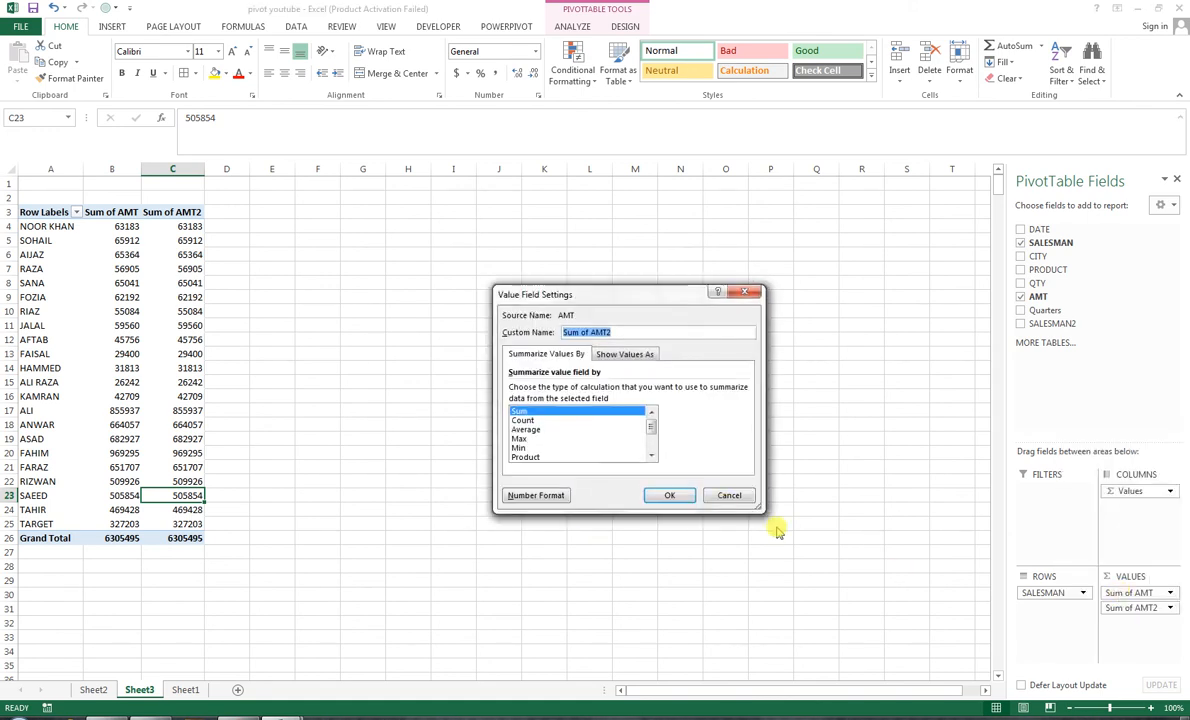
{"action": "left_click", "coordinate": [633, 356]}
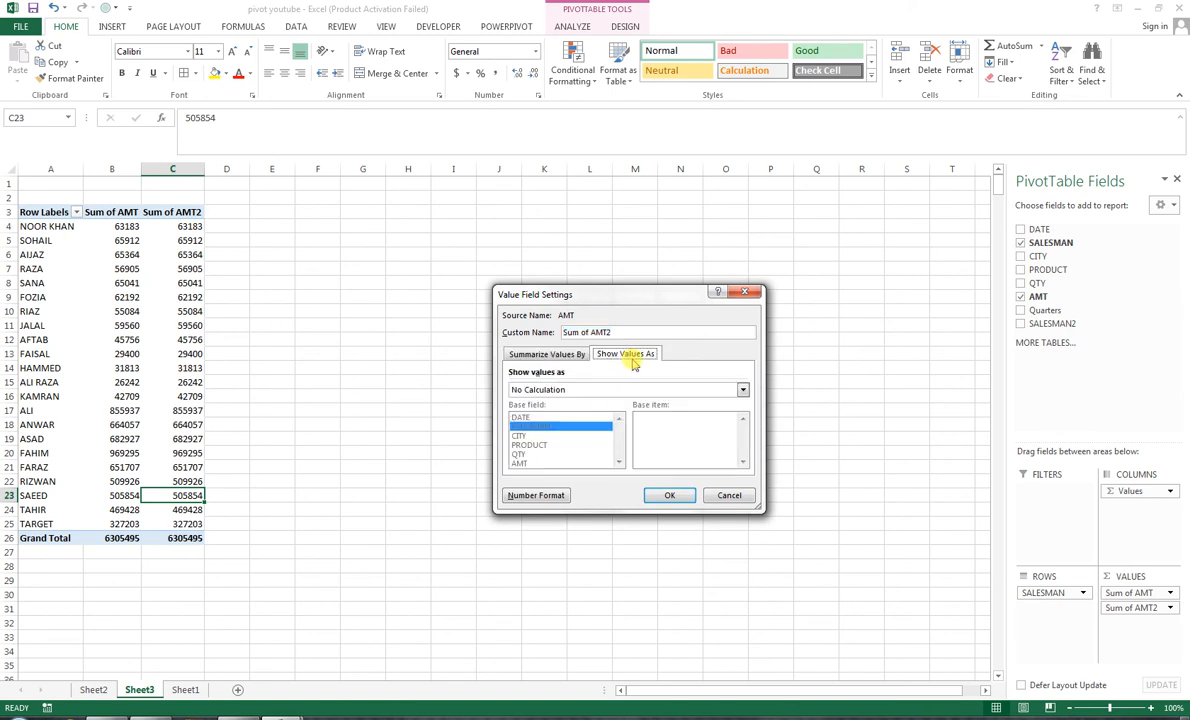
{"action": "left_click", "coordinate": [549, 391]}
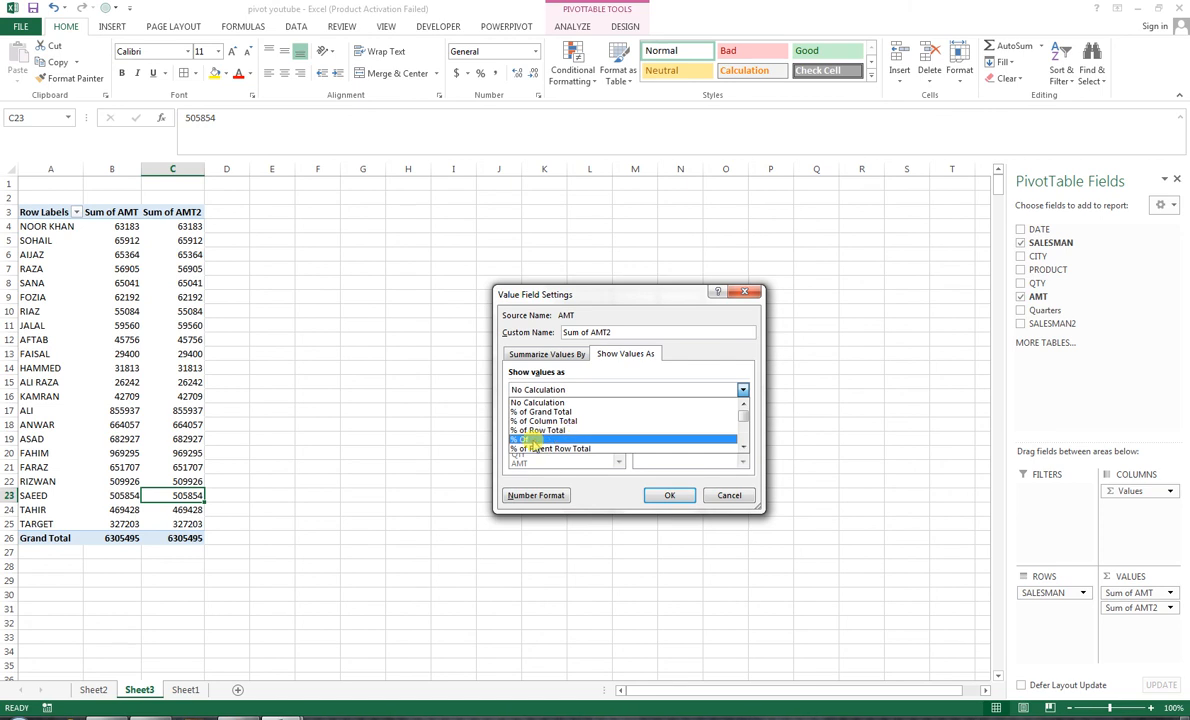
{"action": "left_click", "coordinate": [548, 439]}
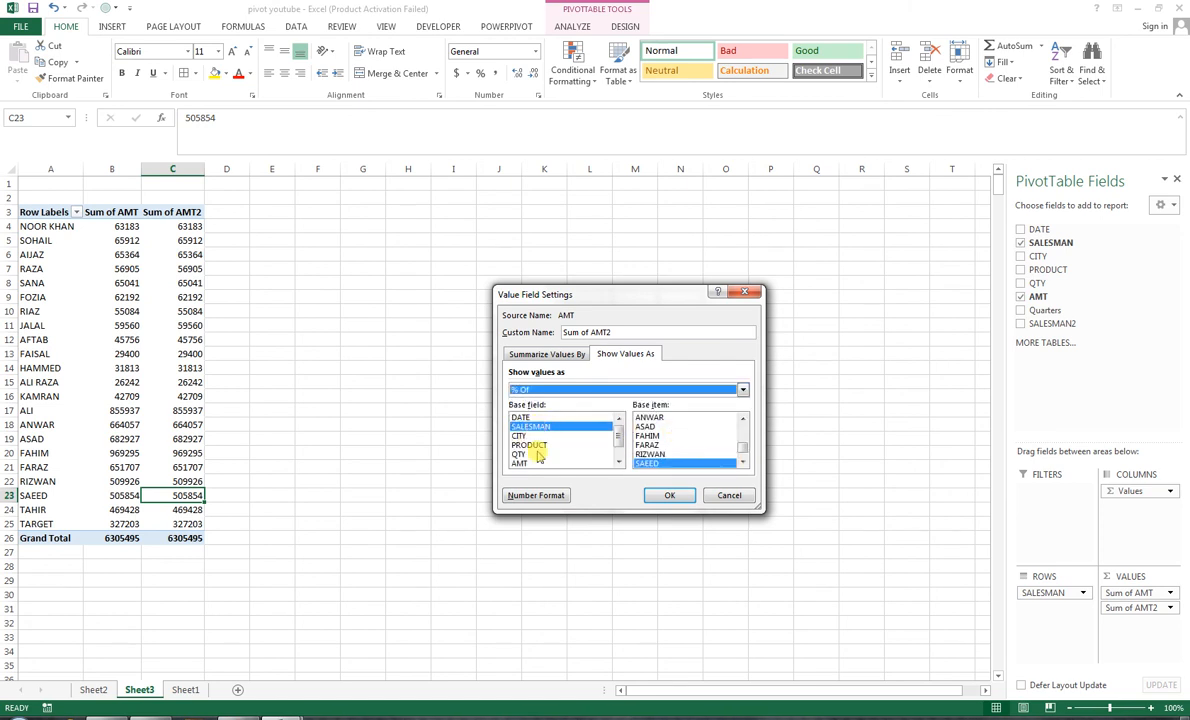
{"action": "left_click", "coordinate": [743, 419]}
{"action": "left_click", "coordinate": [743, 419]}
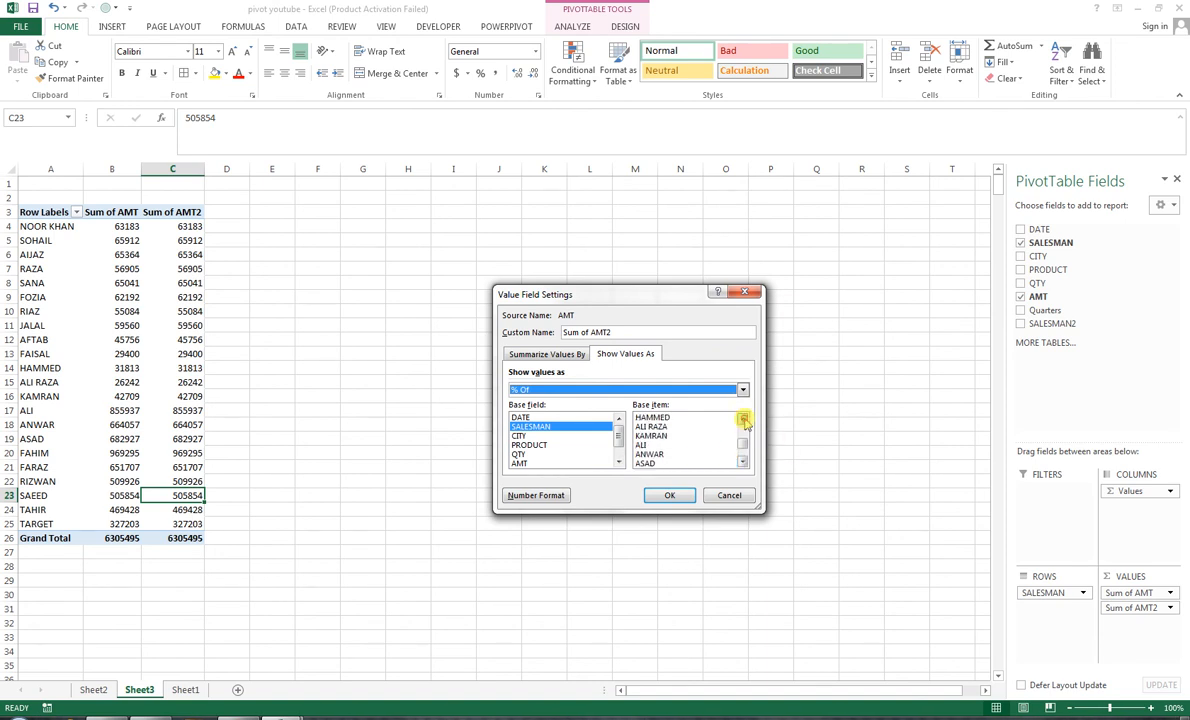
{"action": "left_click", "coordinate": [743, 445]}
{"action": "left_click", "coordinate": [680, 463]}
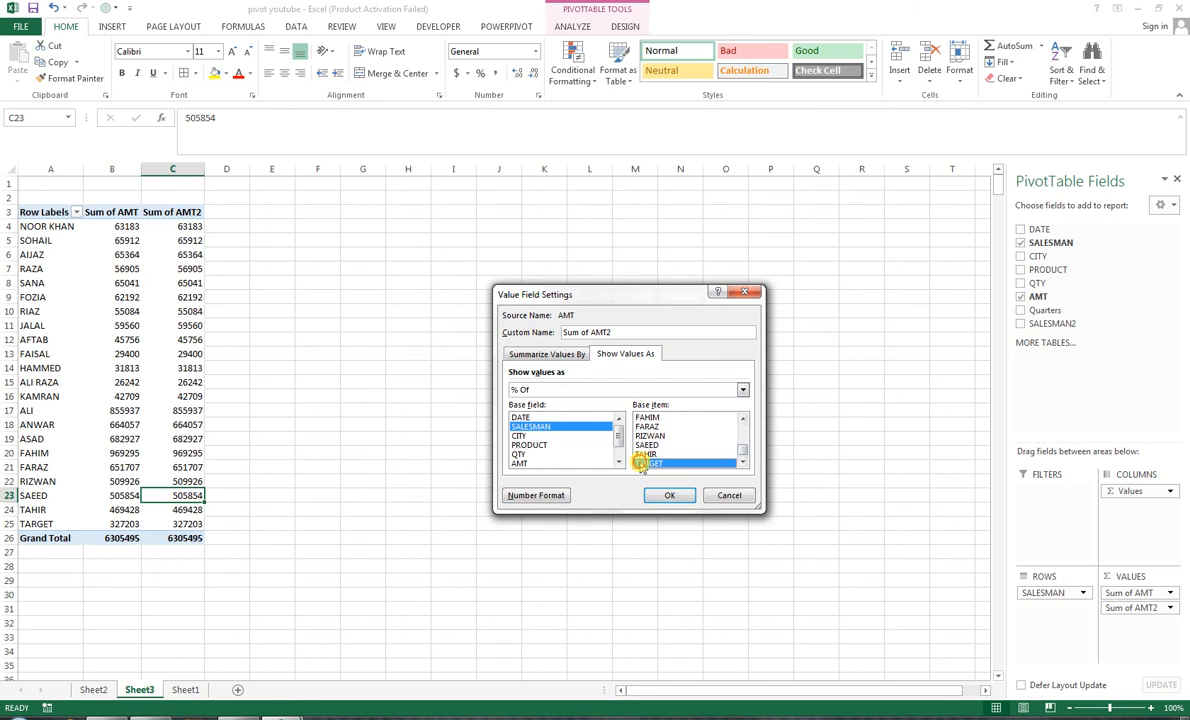
{"action": "left_click", "coordinate": [668, 497]}
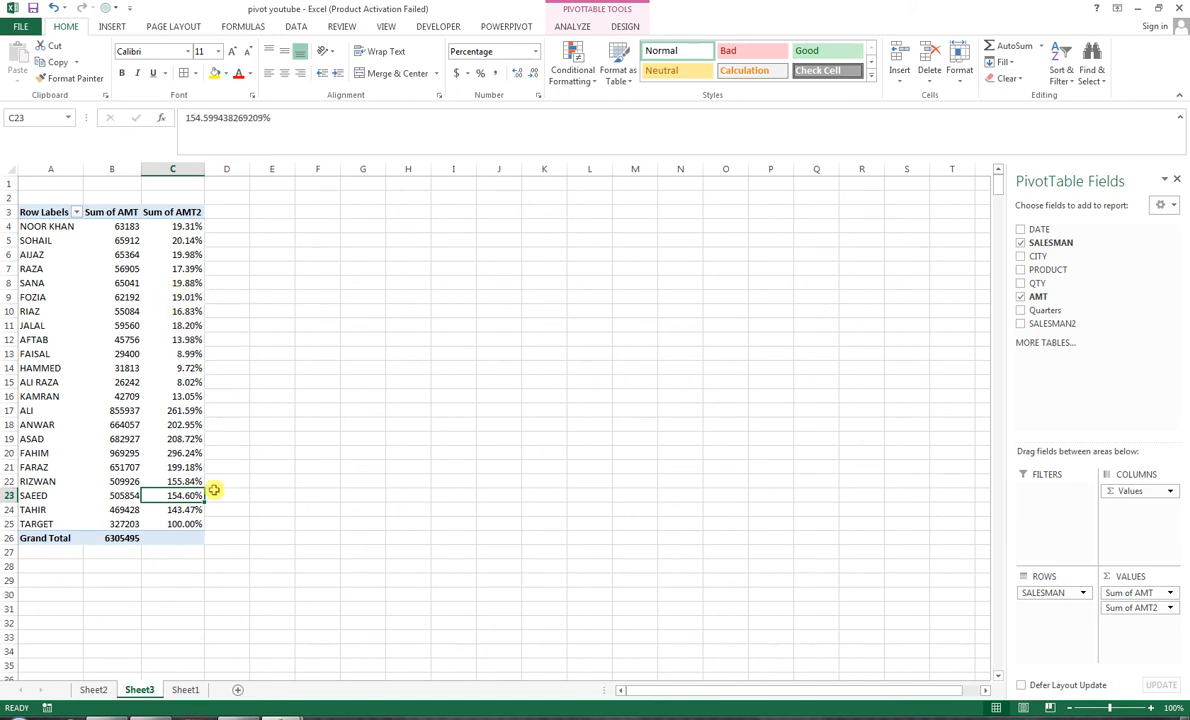
Change the Sum of AMT2 calculation to Difference From, keeping SALESMAN as base field and TARGET as base item.
{"action": "right_click", "coordinate": [180, 464]}
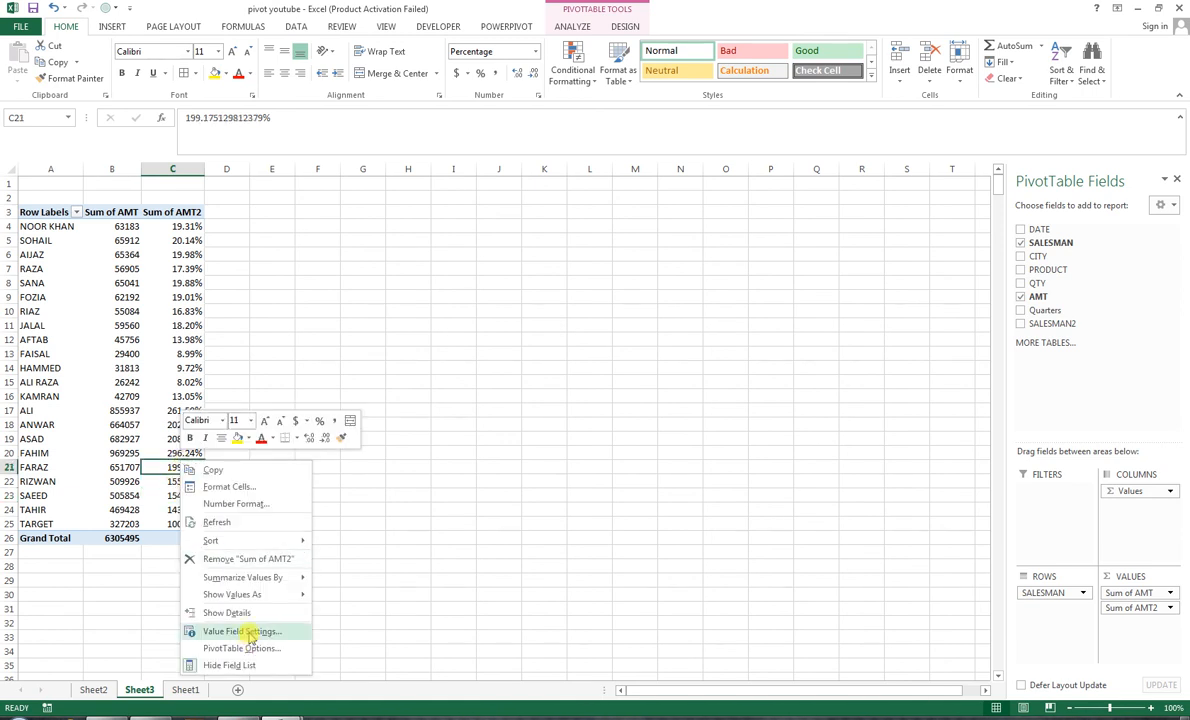
{"action": "left_click", "coordinate": [1170, 607]}
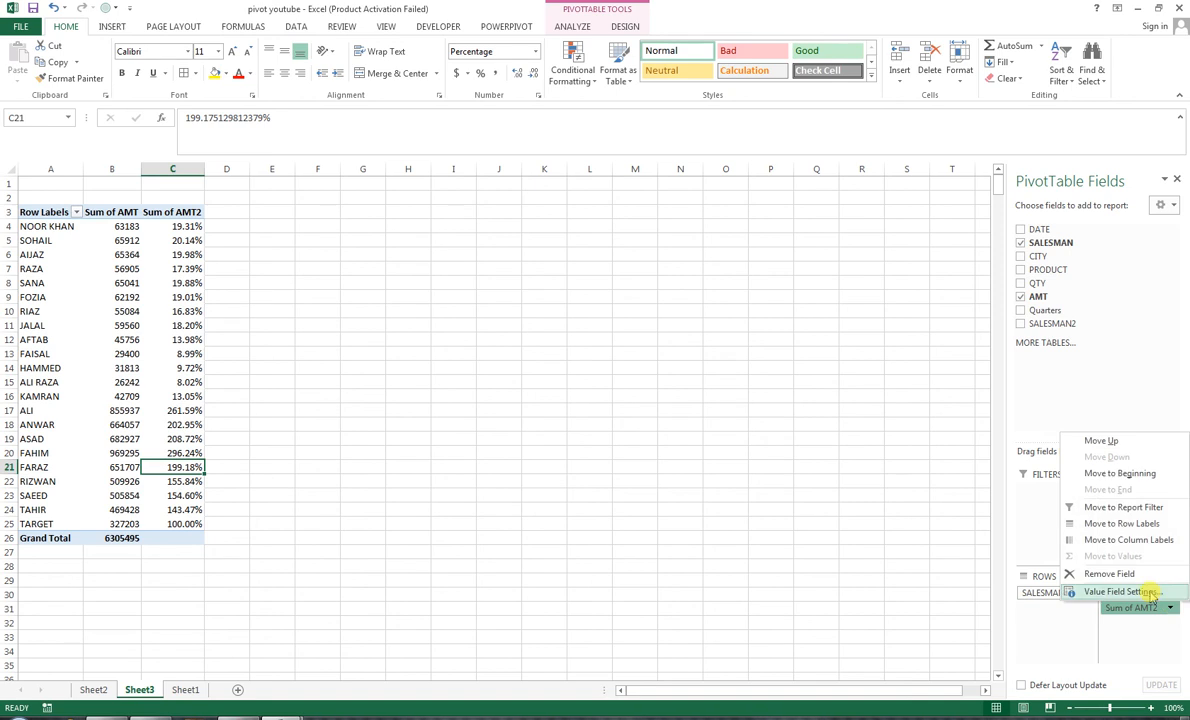
{"action": "left_click", "coordinate": [1118, 592]}
{"action": "left_click", "coordinate": [625, 354]}
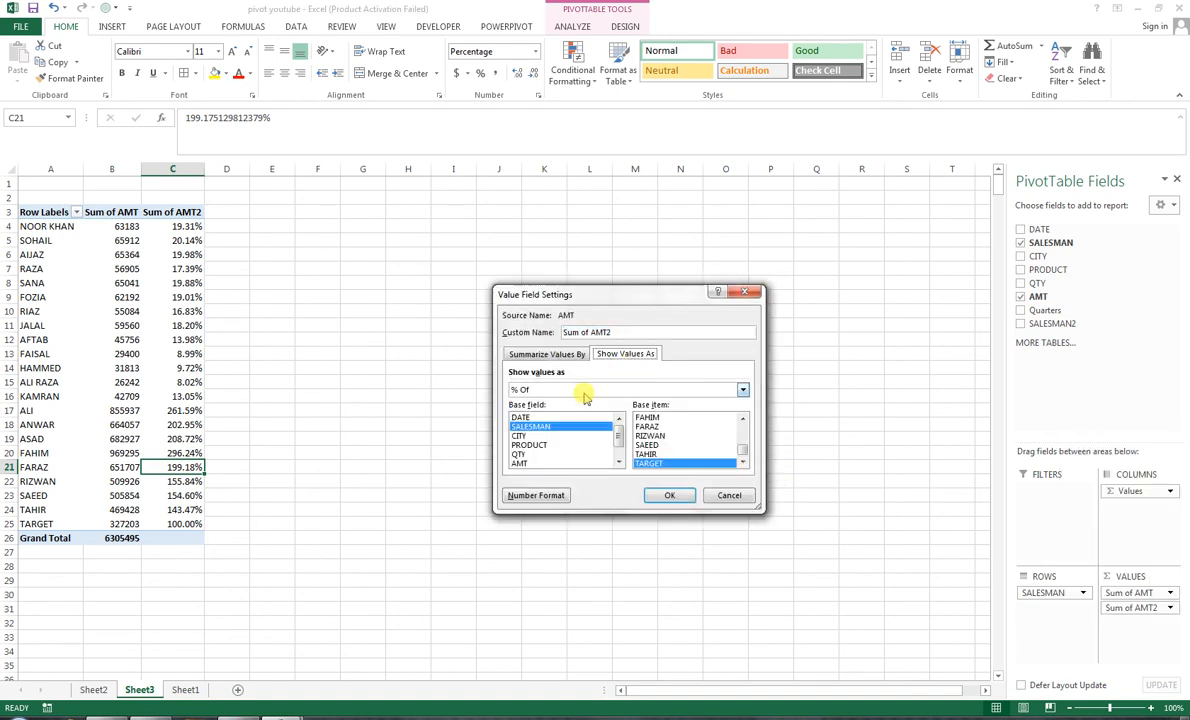
{"action": "left_click", "coordinate": [677, 390]}
{"action": "scroll", "coordinate": [667, 425], "scroll_direction": "up", "scroll_amount": 3}
{"action": "scroll", "coordinate": [746, 447], "scroll_direction": "down", "scroll_amount": 3}
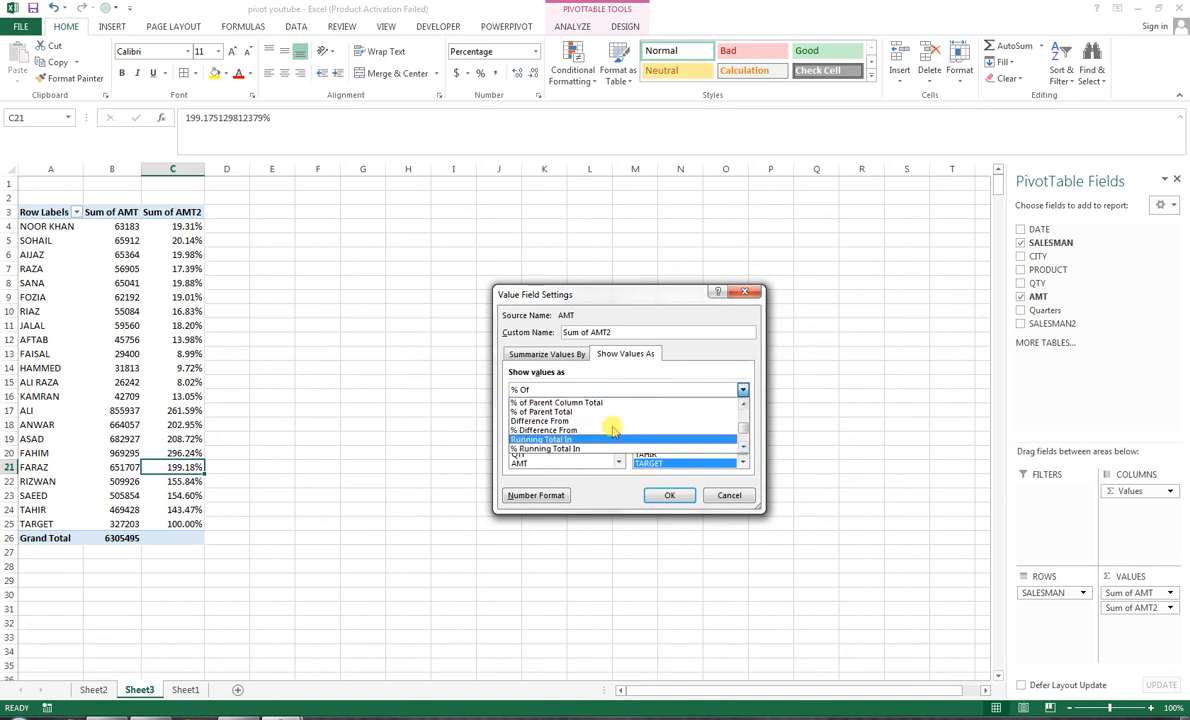
{"action": "left_click", "coordinate": [562, 420]}
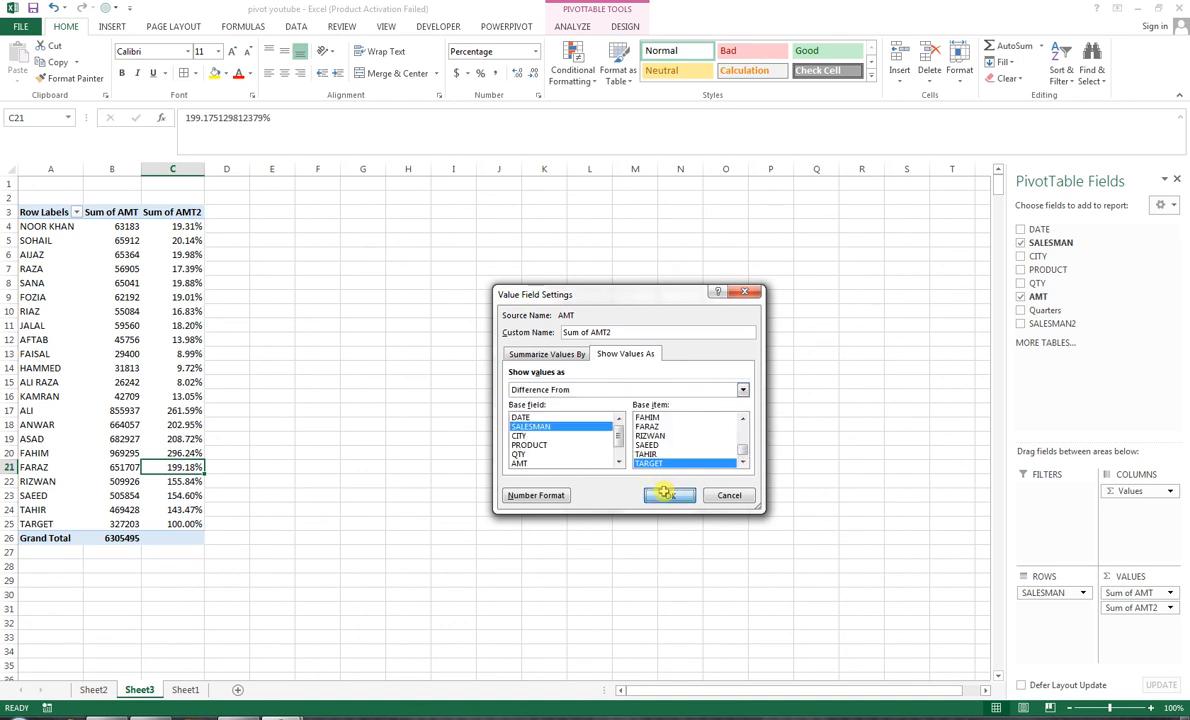
{"action": "left_click", "coordinate": [667, 495]}
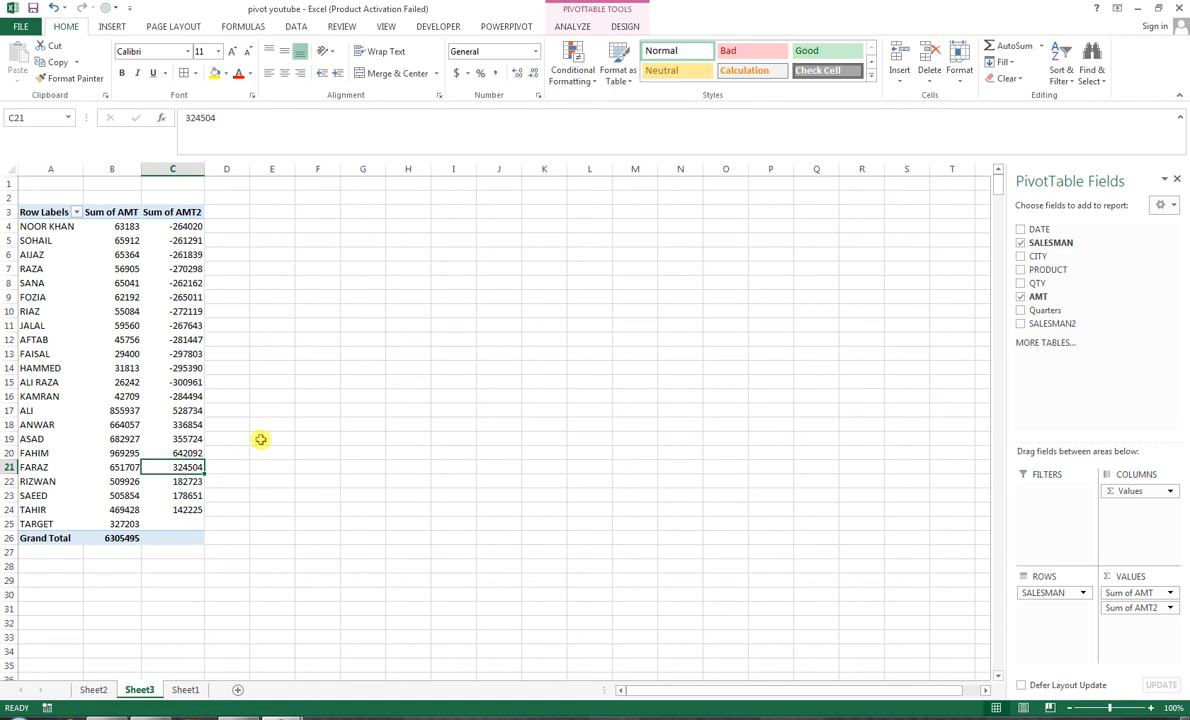
{"action": "key", "text": "Up"}
{"action": "key", "text": "Up"}
{"action": "key", "text": "Up"}
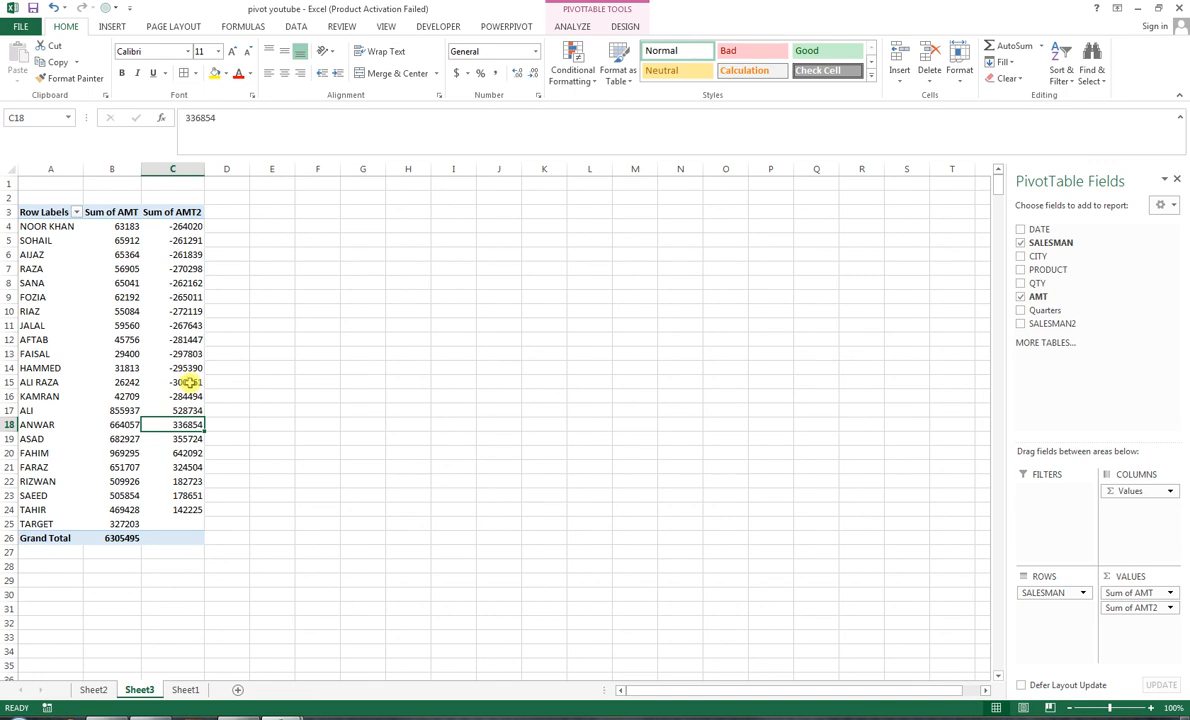
Change the Sum of AMT2 calculation to % Difference From, relative to the SALESMAN item TARGET.
{"action": "left_click", "coordinate": [1170, 608]}
{"action": "left_click", "coordinate": [1160, 590]}
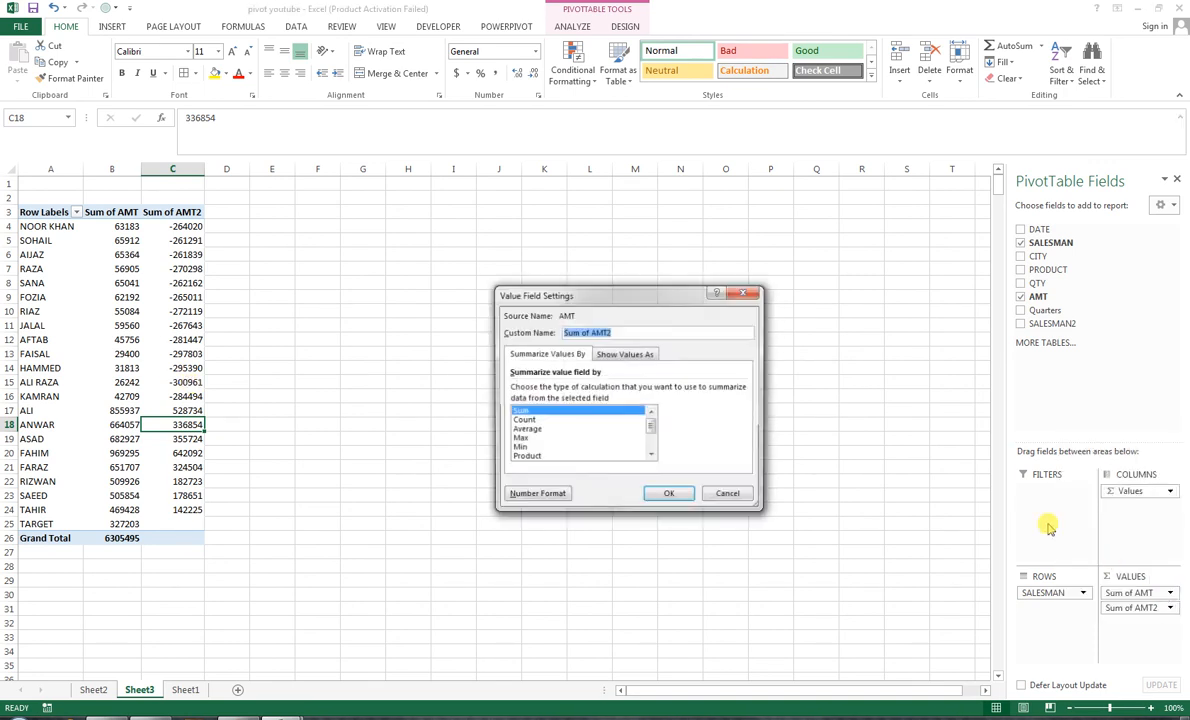
{"action": "left_click", "coordinate": [626, 353]}
{"action": "left_click", "coordinate": [587, 390]}
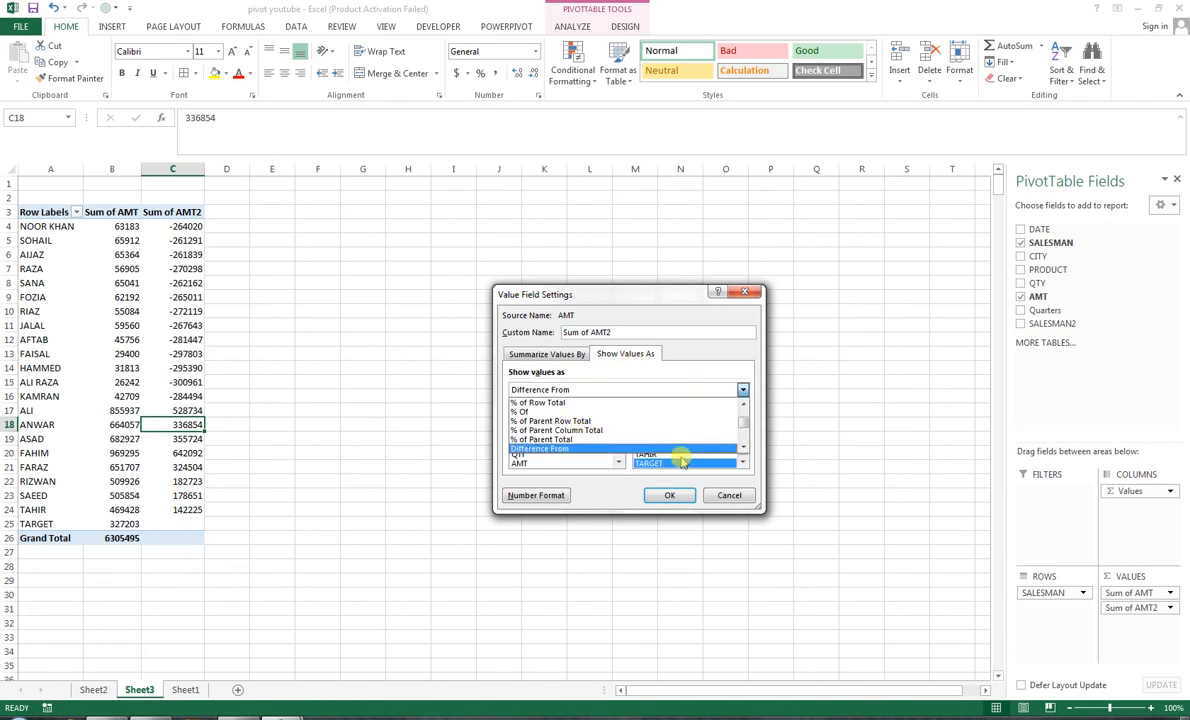
{"action": "left_click", "coordinate": [745, 447]}
{"action": "left_click", "coordinate": [745, 447]}
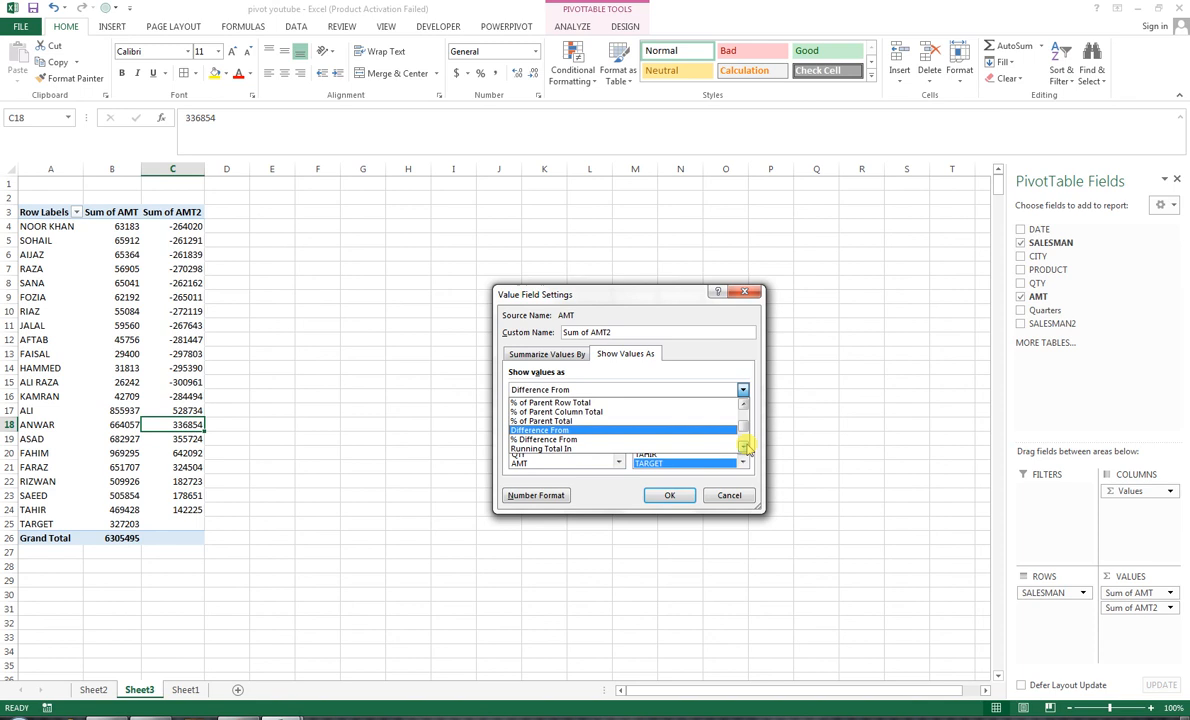
{"action": "left_click", "coordinate": [569, 440]}
{"action": "left_click", "coordinate": [670, 495]}
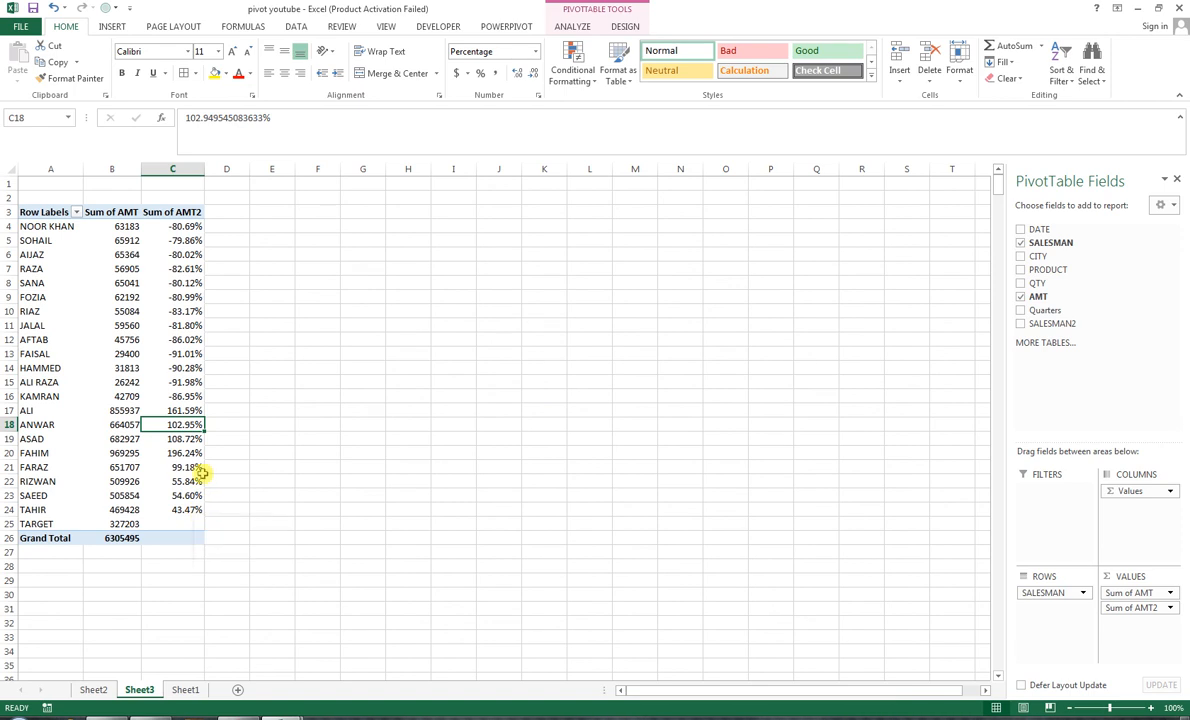
Show Sum of AMT2 as Running Total In with SALESMAN as base field, and inspect the accumulated values down to TARGET.
{"action": "left_click", "coordinate": [1161, 607]}
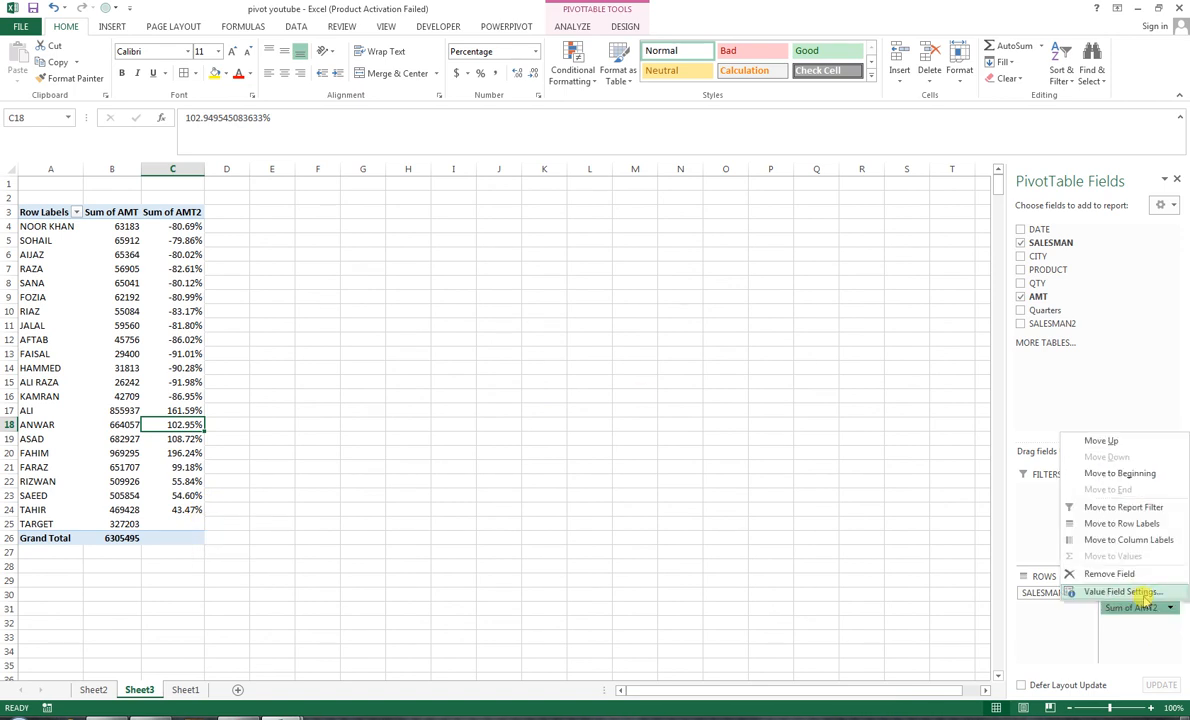
{"action": "left_click", "coordinate": [1116, 591]}
{"action": "left_click", "coordinate": [625, 354]}
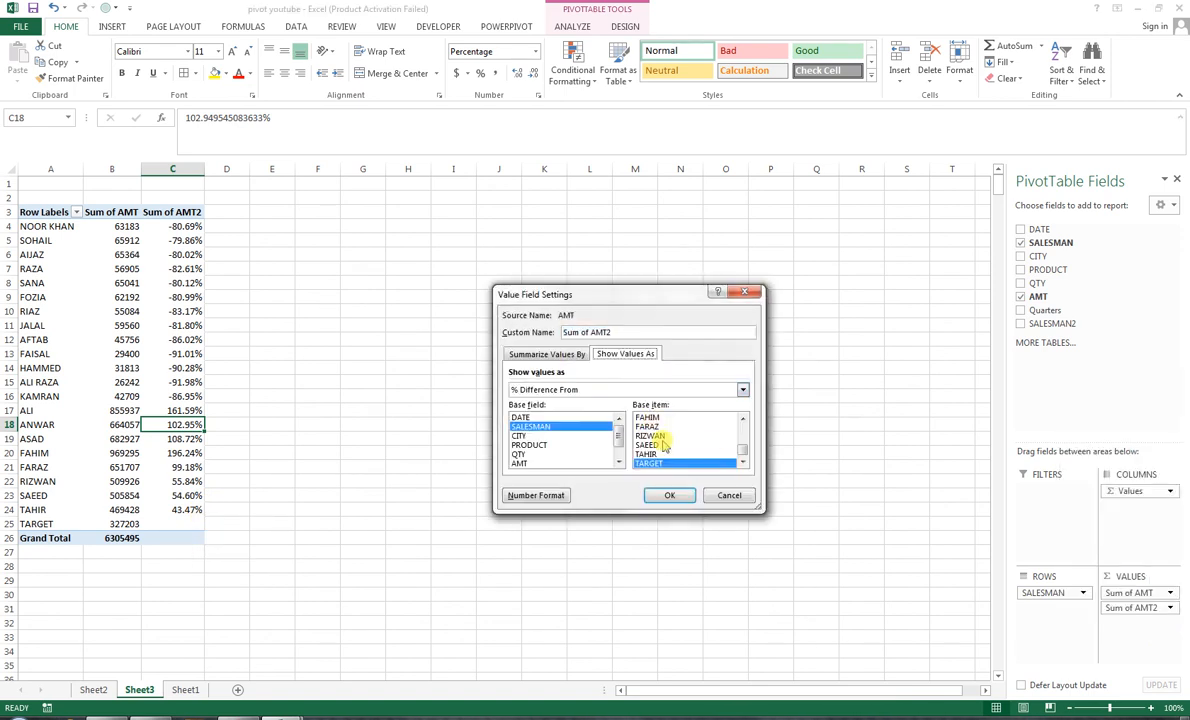
{"action": "left_click", "coordinate": [669, 390]}
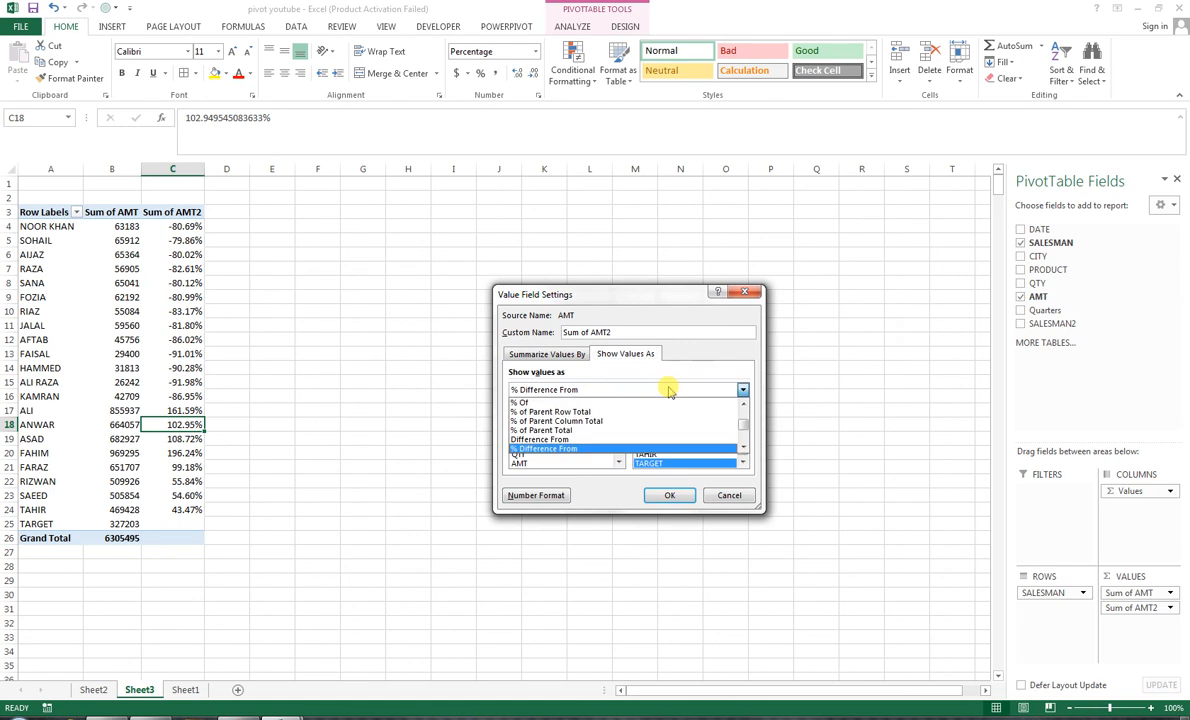
{"action": "left_click", "coordinate": [743, 450]}
{"action": "left_click", "coordinate": [743, 450]}
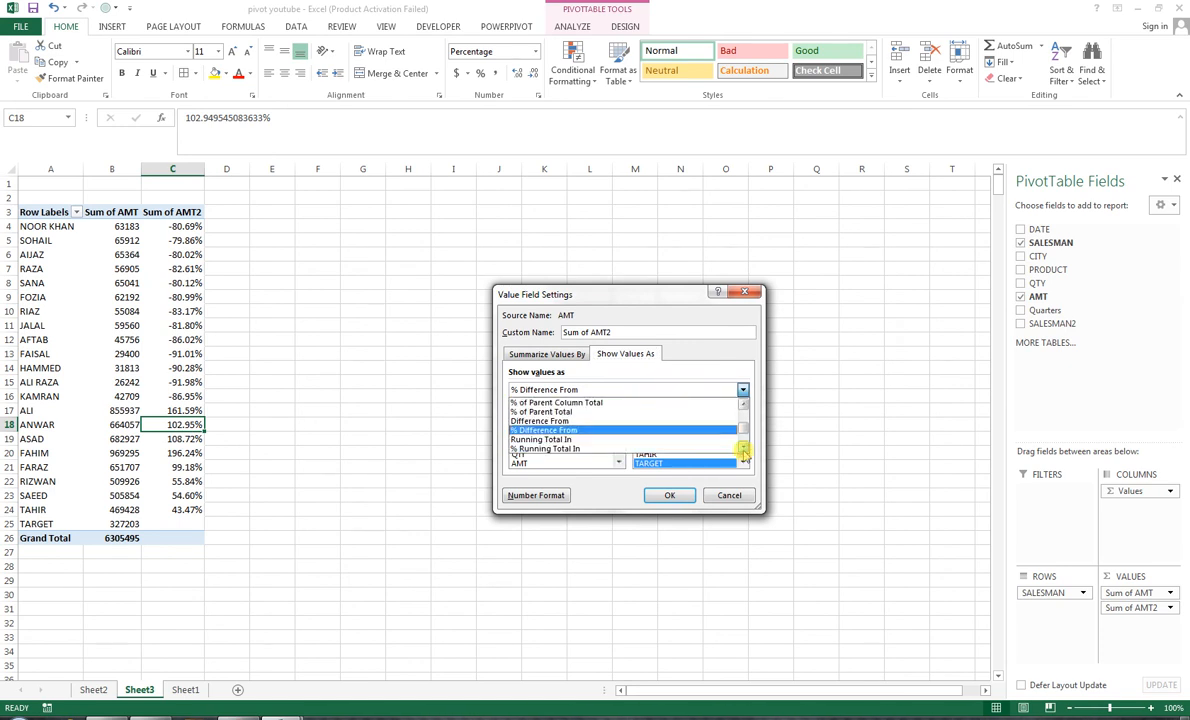
{"action": "left_click", "coordinate": [650, 440]}
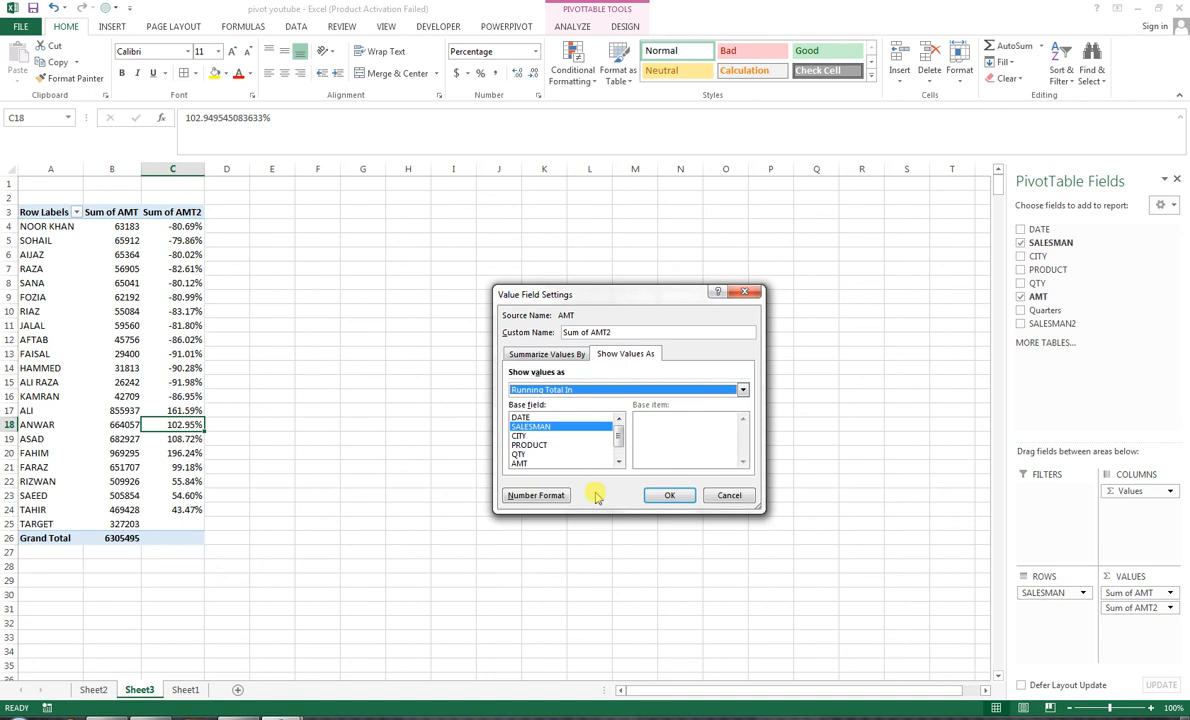
{"action": "left_click", "coordinate": [665, 495]}
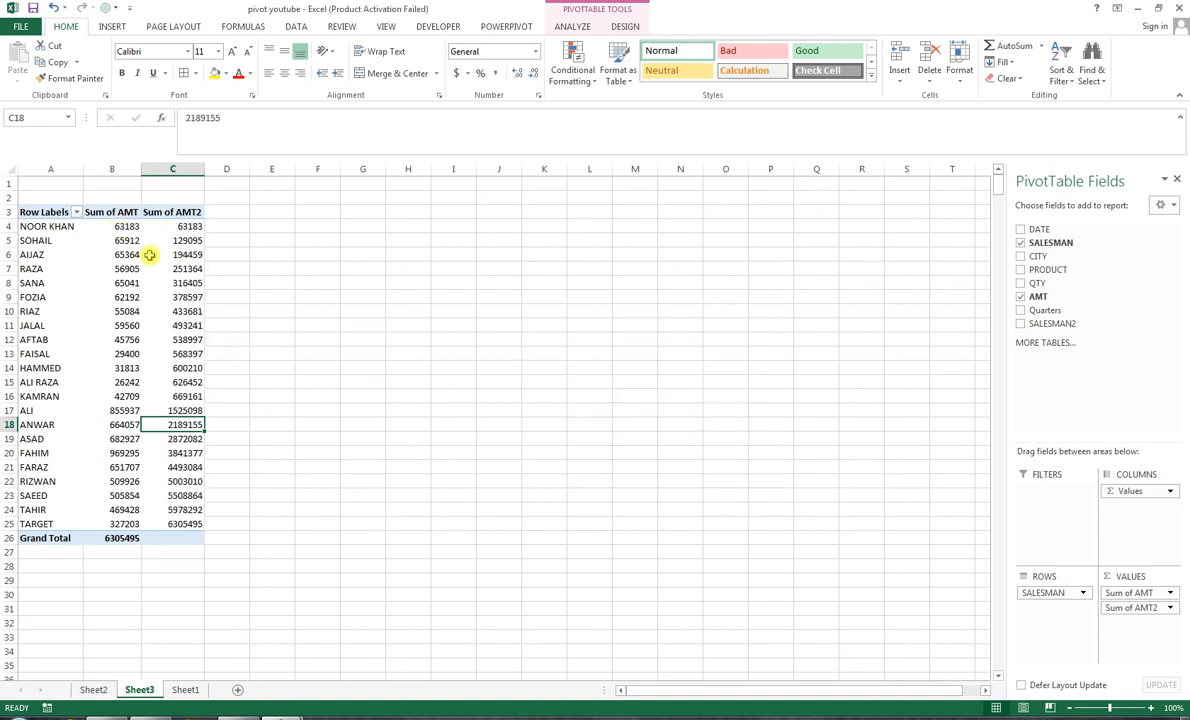
{"action": "mouse_move", "coordinate": [185, 266]}
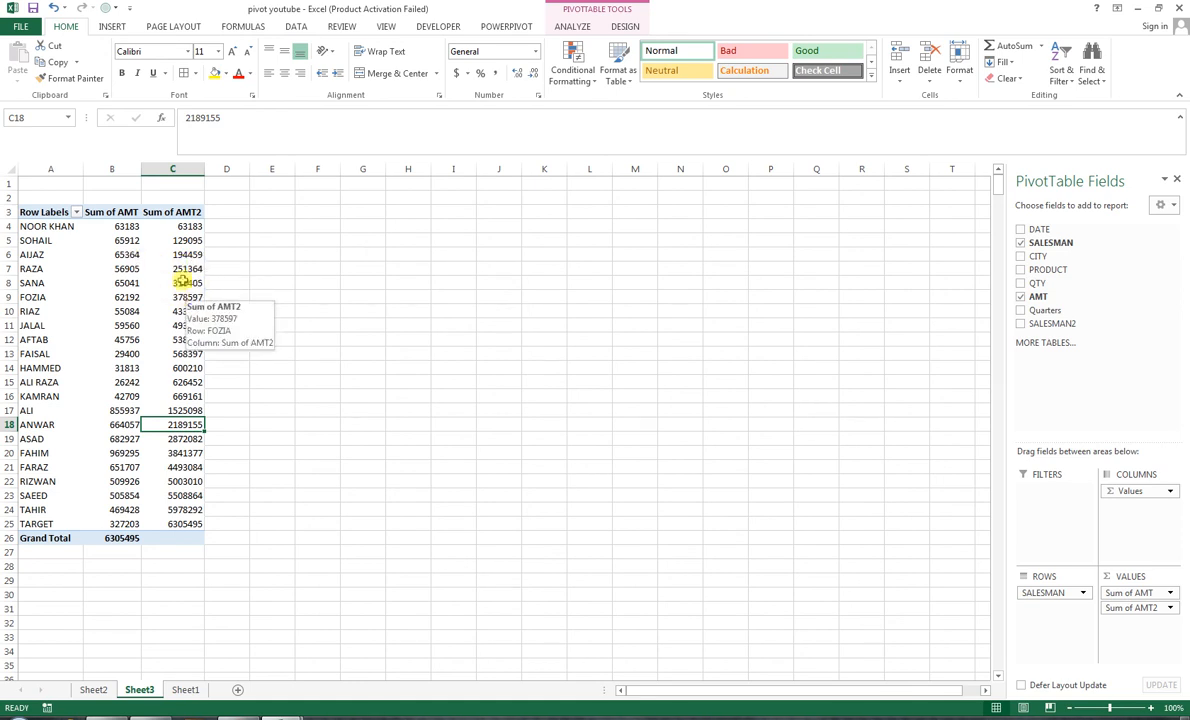
{"action": "mouse_move", "coordinate": [148, 318]}
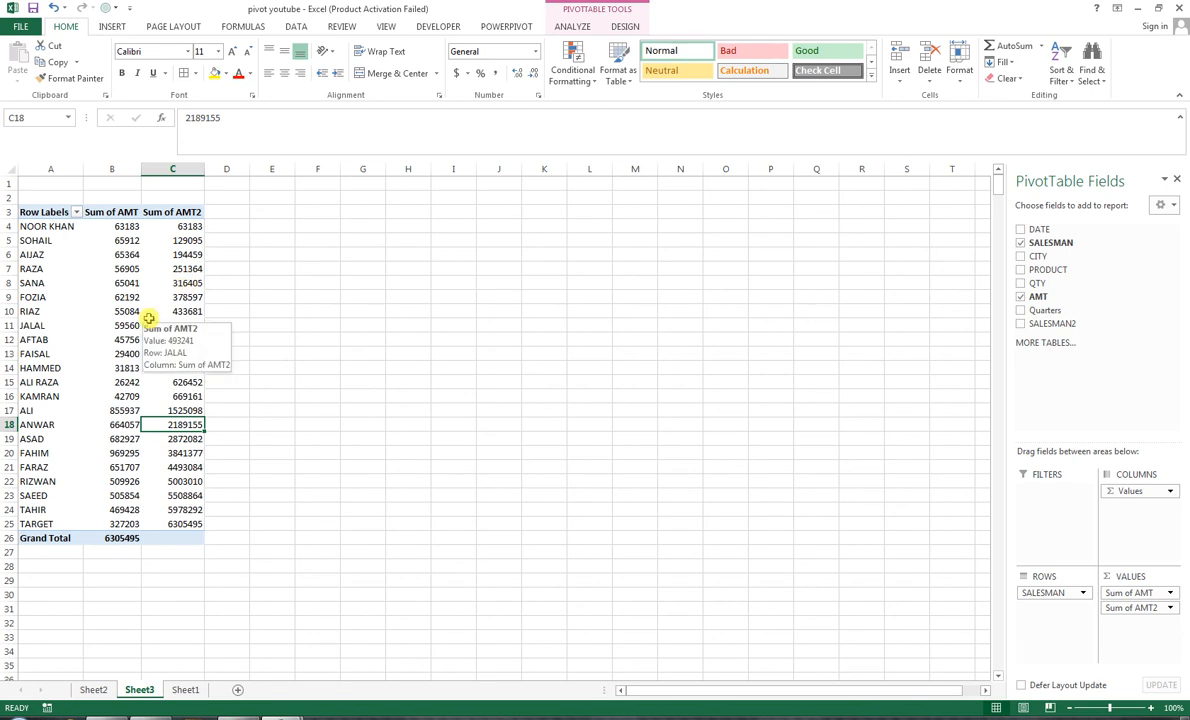
{"action": "left_click", "coordinate": [182, 524]}
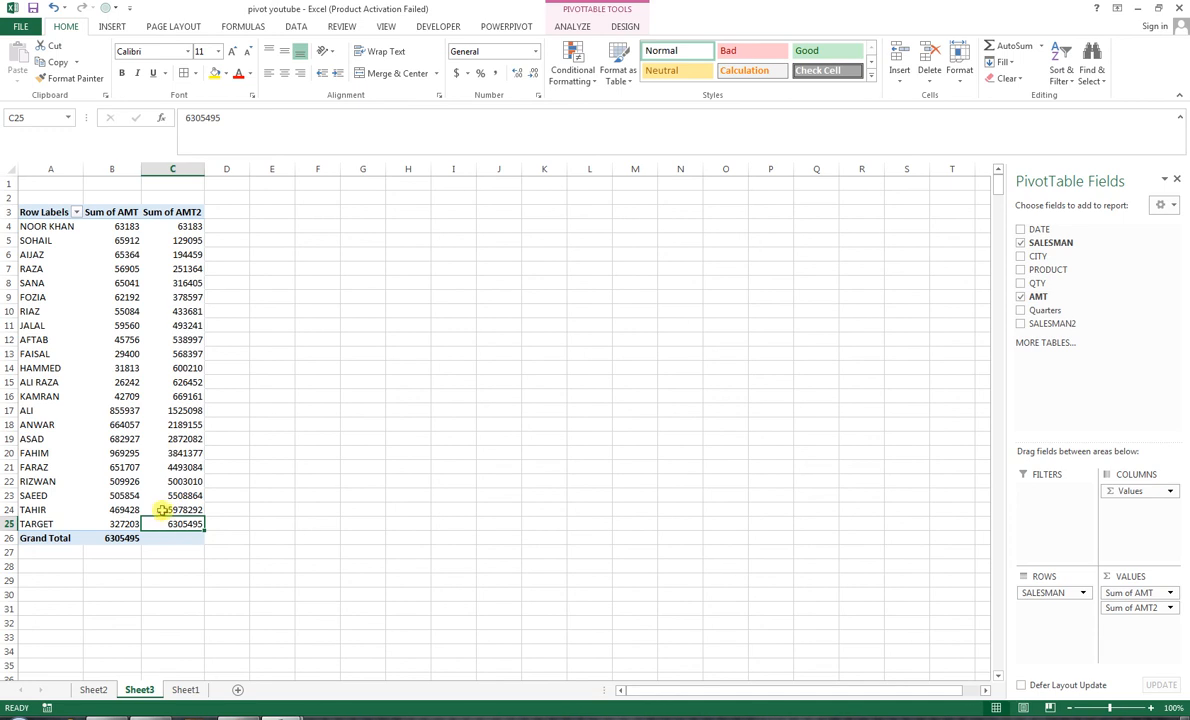
{"action": "mouse_move", "coordinate": [158, 538]}
Add AMT to the PivotTable values a third time, and show Sum of AMT2 as % of Parent Total with SALESMAN as base field.
{"action": "left_click_drag", "start_coordinate": [1046, 296], "coordinate": [1150, 634]}
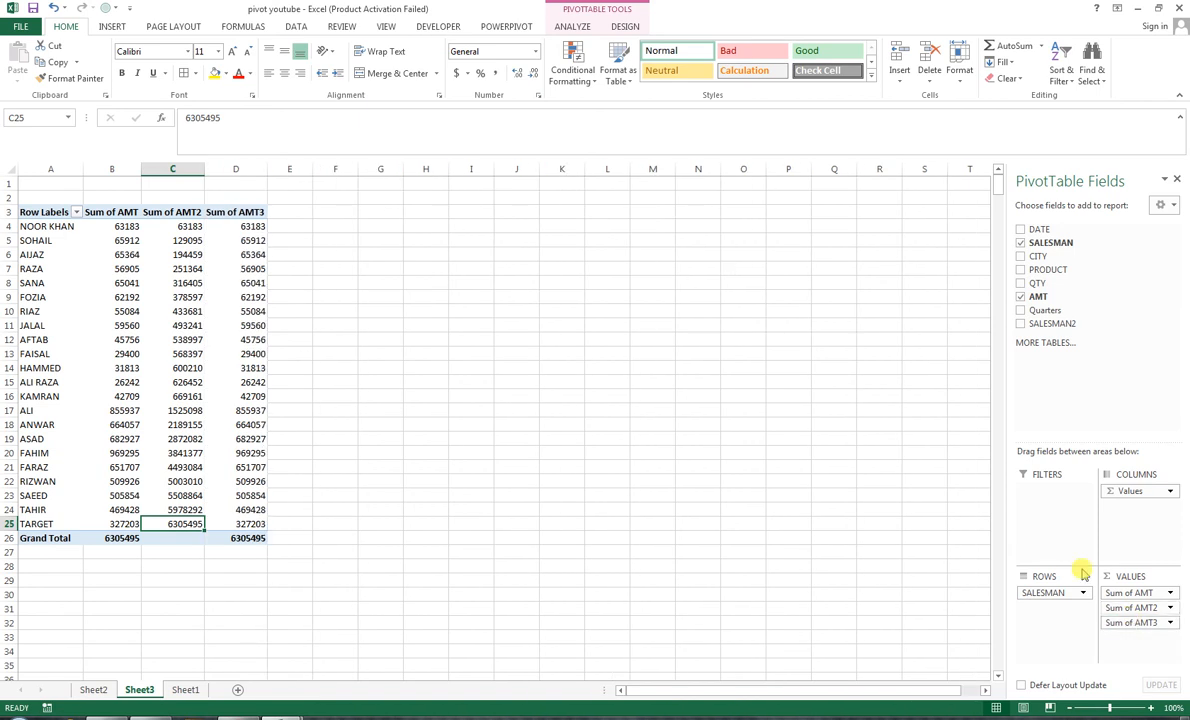
{"action": "left_click", "coordinate": [190, 227]}
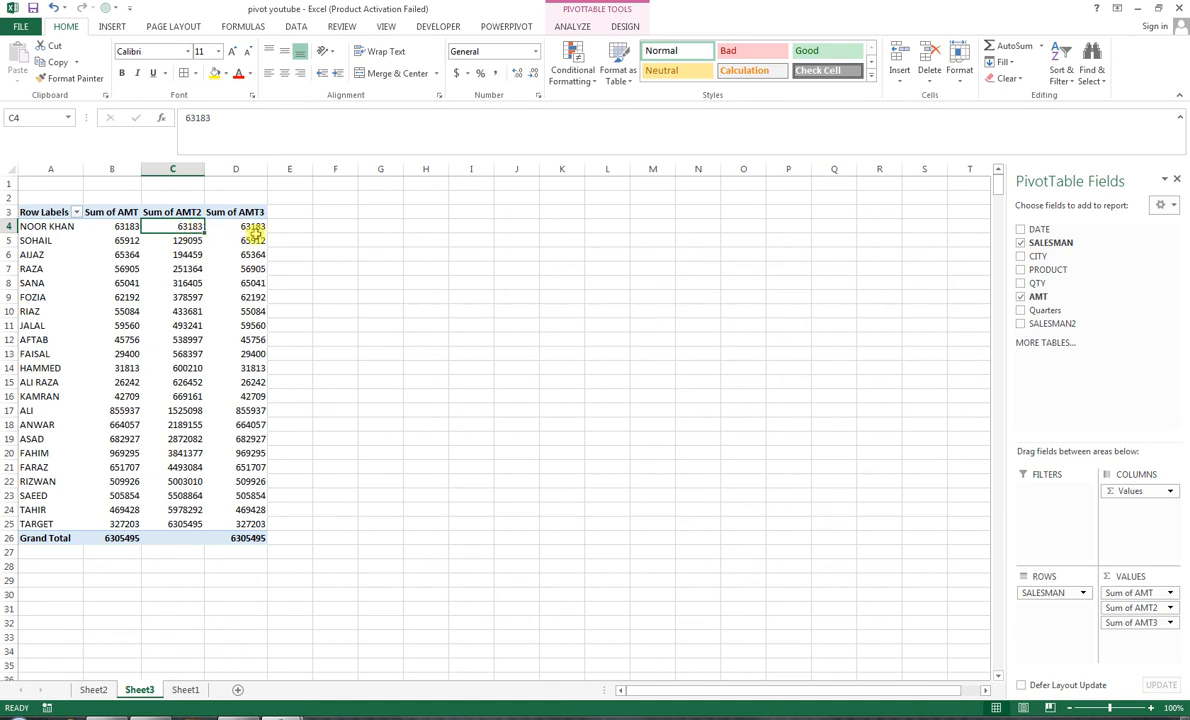
{"action": "right_click", "coordinate": [190, 227]}
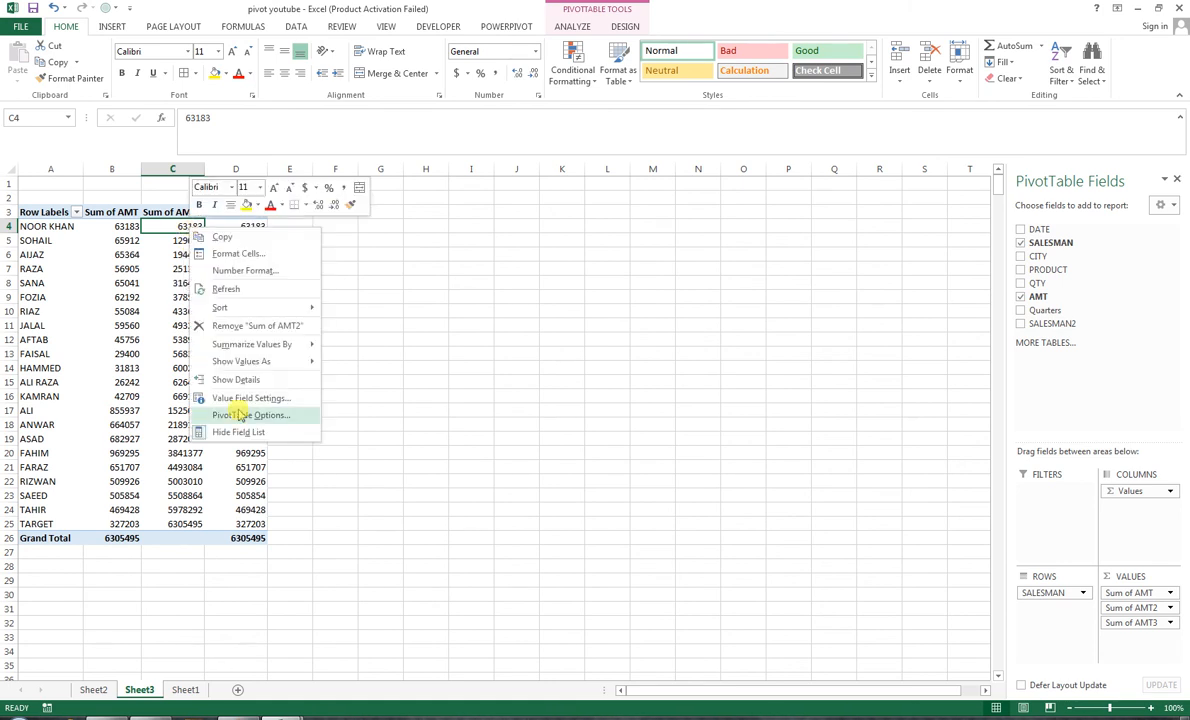
{"action": "left_click", "coordinate": [242, 399]}
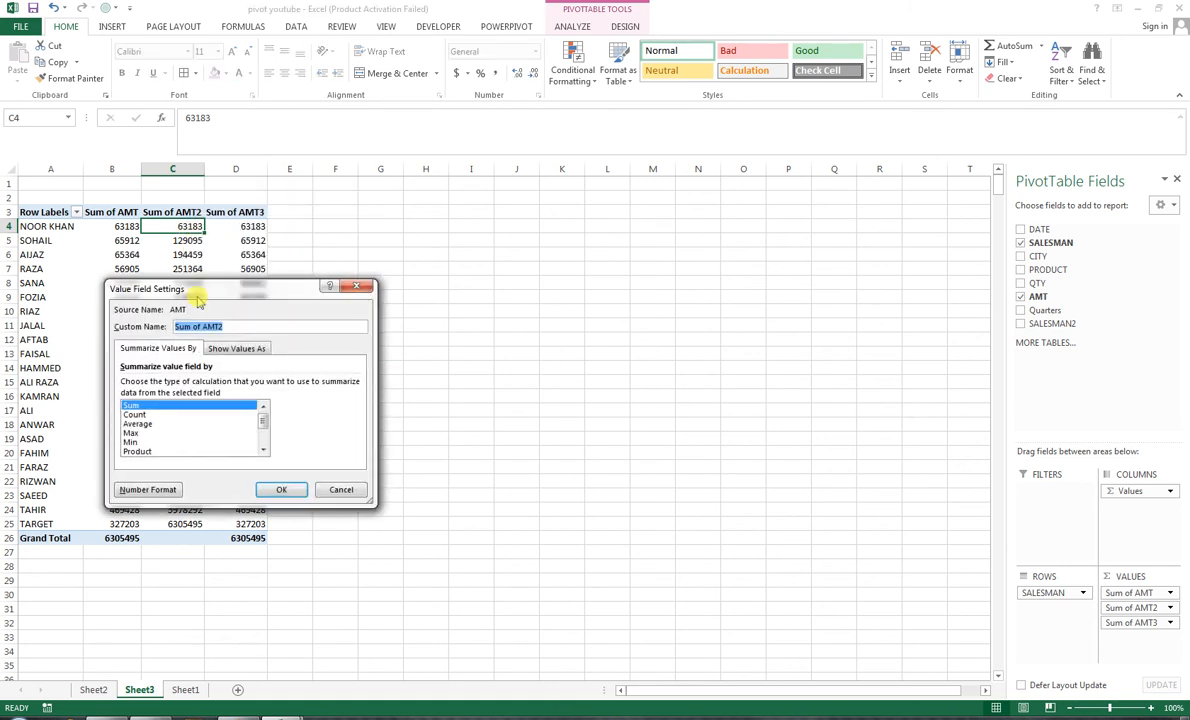
{"action": "left_click", "coordinate": [525, 270]}
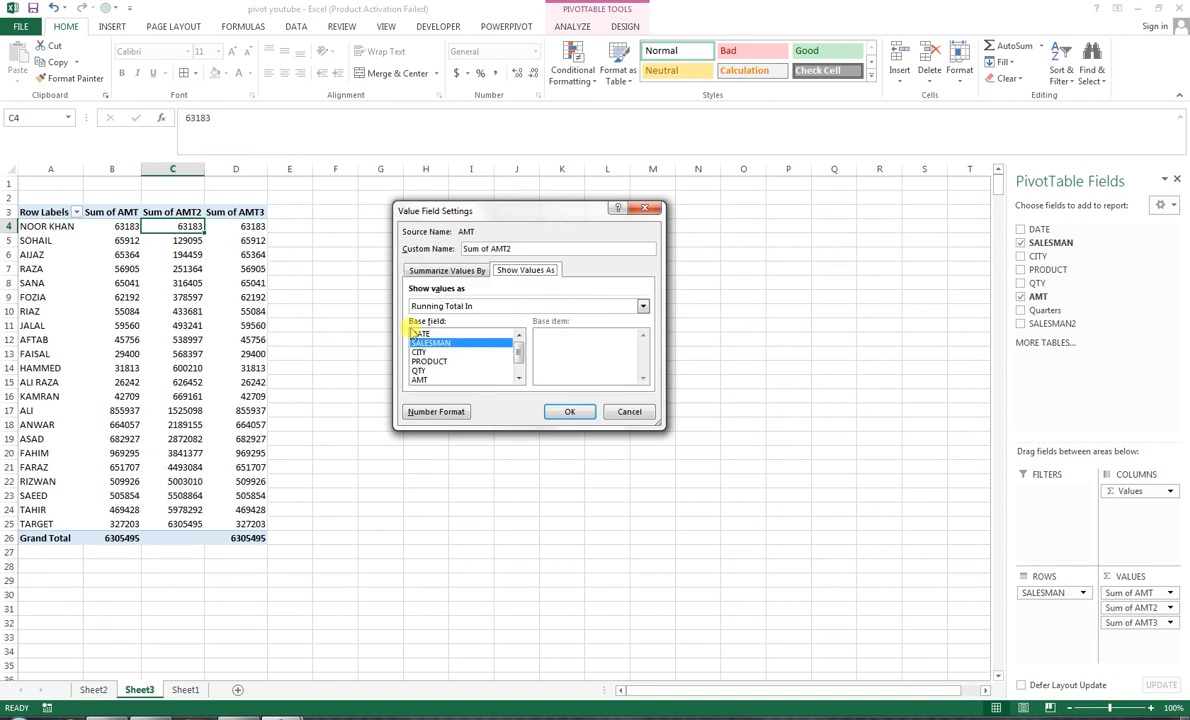
{"action": "left_click", "coordinate": [537, 309]}
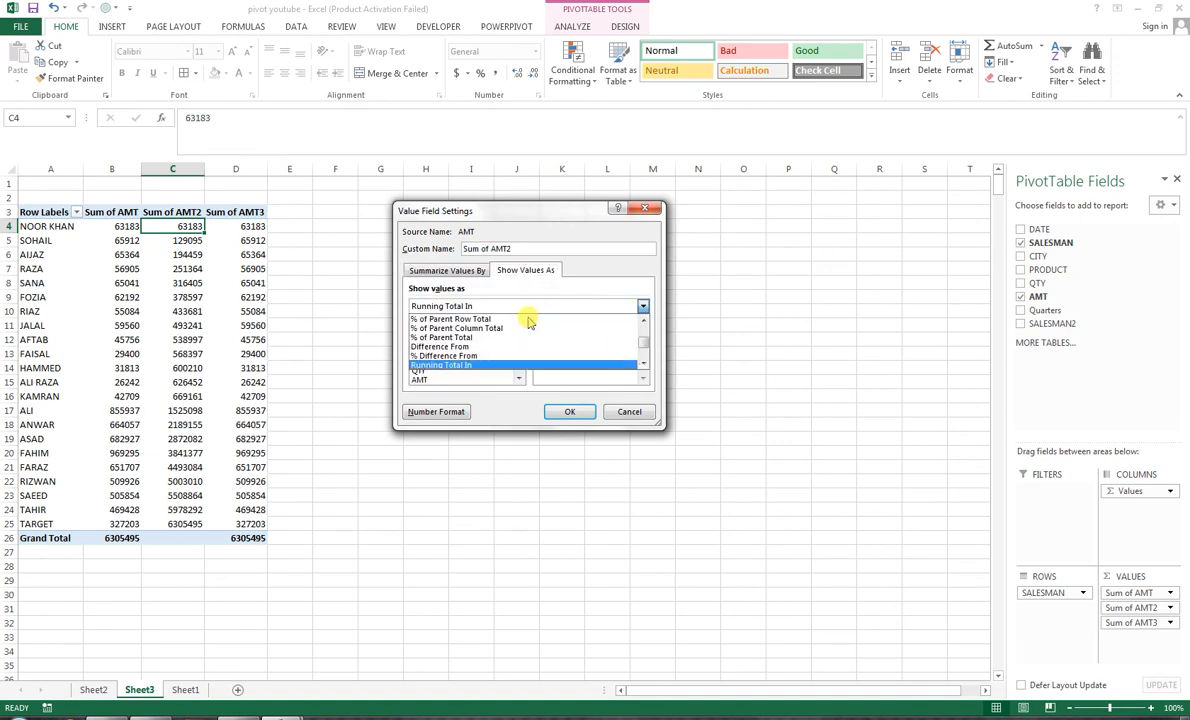
{"action": "left_click", "coordinate": [470, 337]}
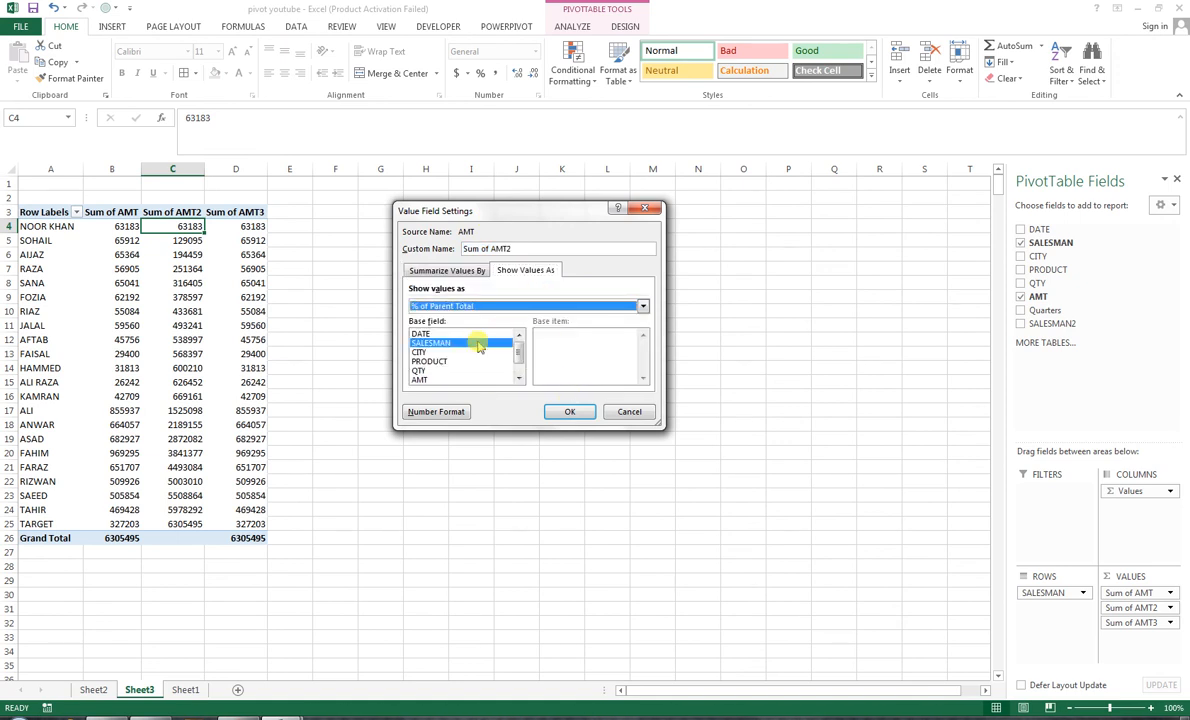
{"action": "left_click", "coordinate": [420, 335]}
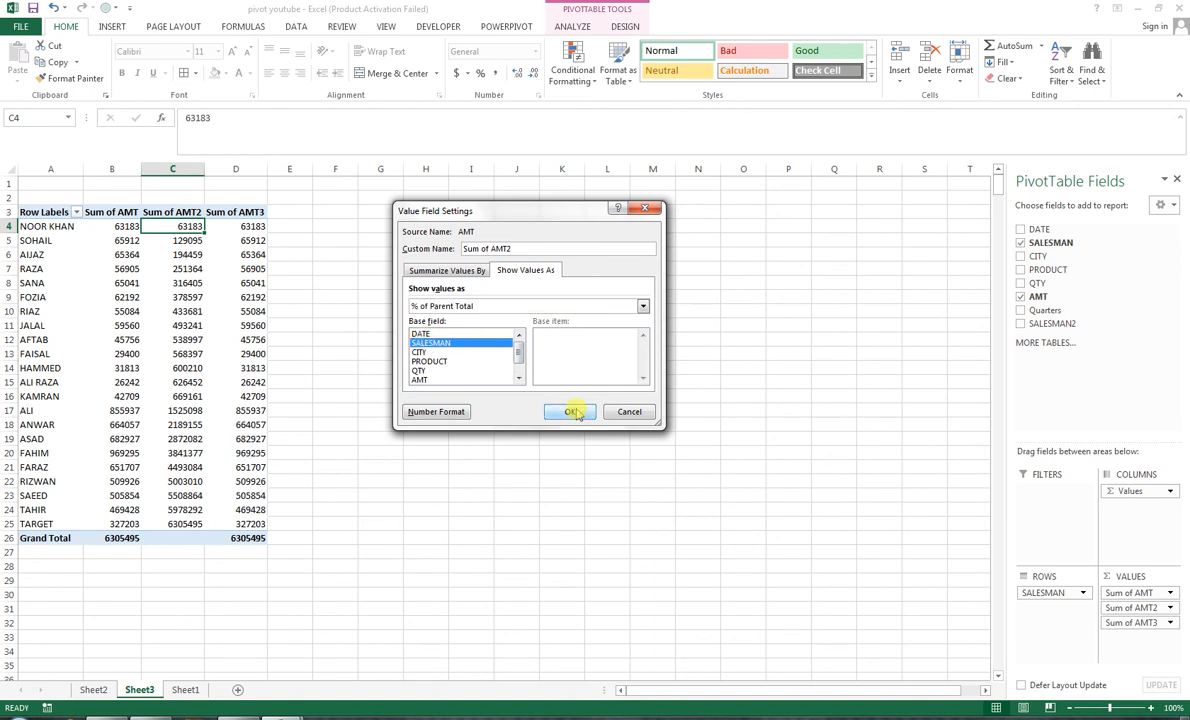
{"action": "double_click", "coordinate": [432, 343]}
Show Sum of AMT3 as % Of, with SALESMAN as base field and the third listed salesman as base item.
{"action": "left_click", "coordinate": [254, 230]}
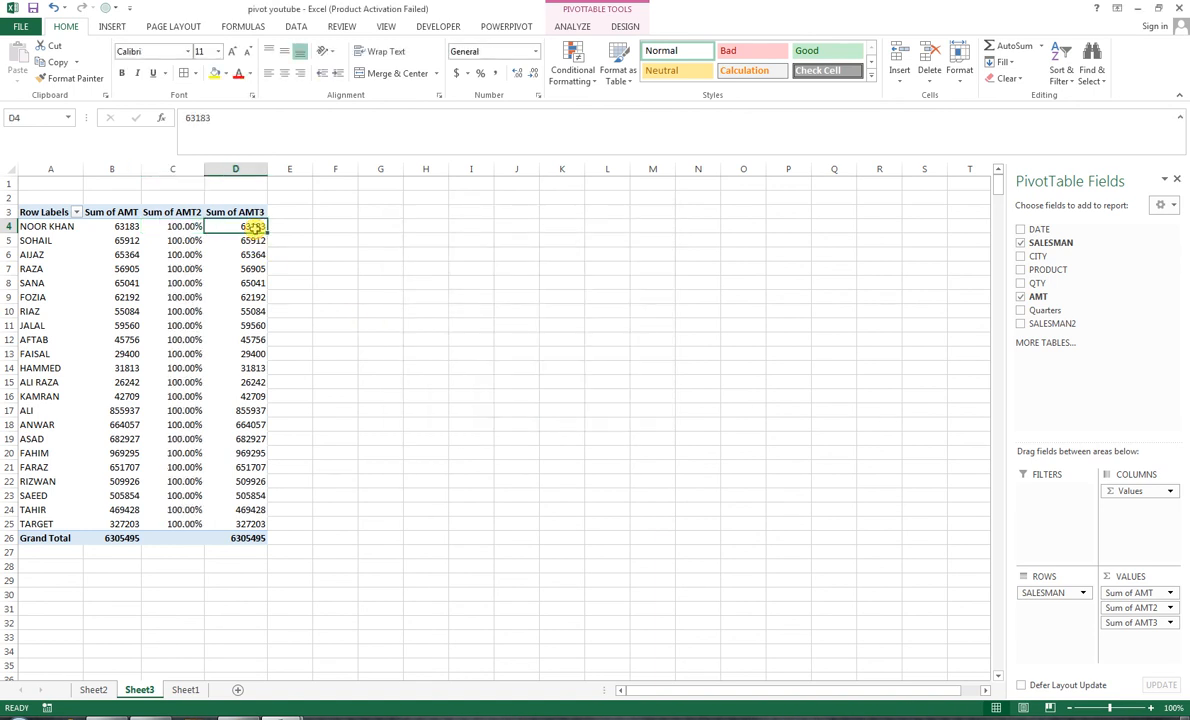
{"action": "right_click", "coordinate": [252, 230]}
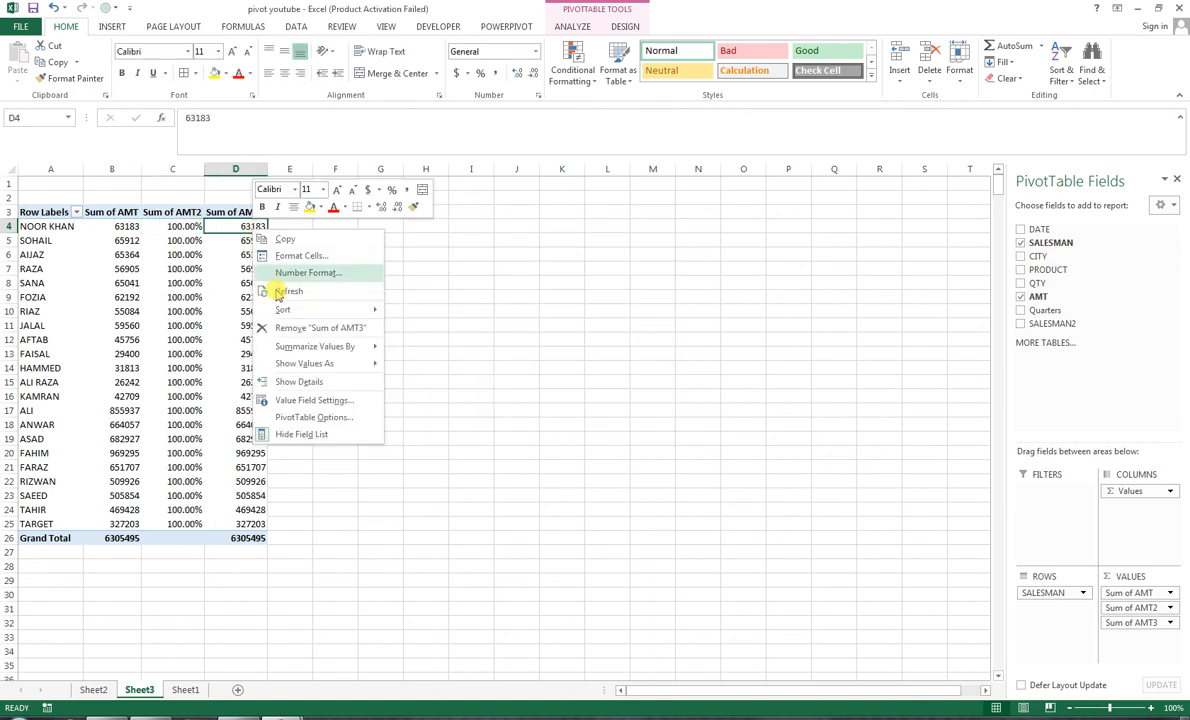
{"action": "left_click", "coordinate": [312, 402]}
{"action": "left_click", "coordinate": [312, 356]}
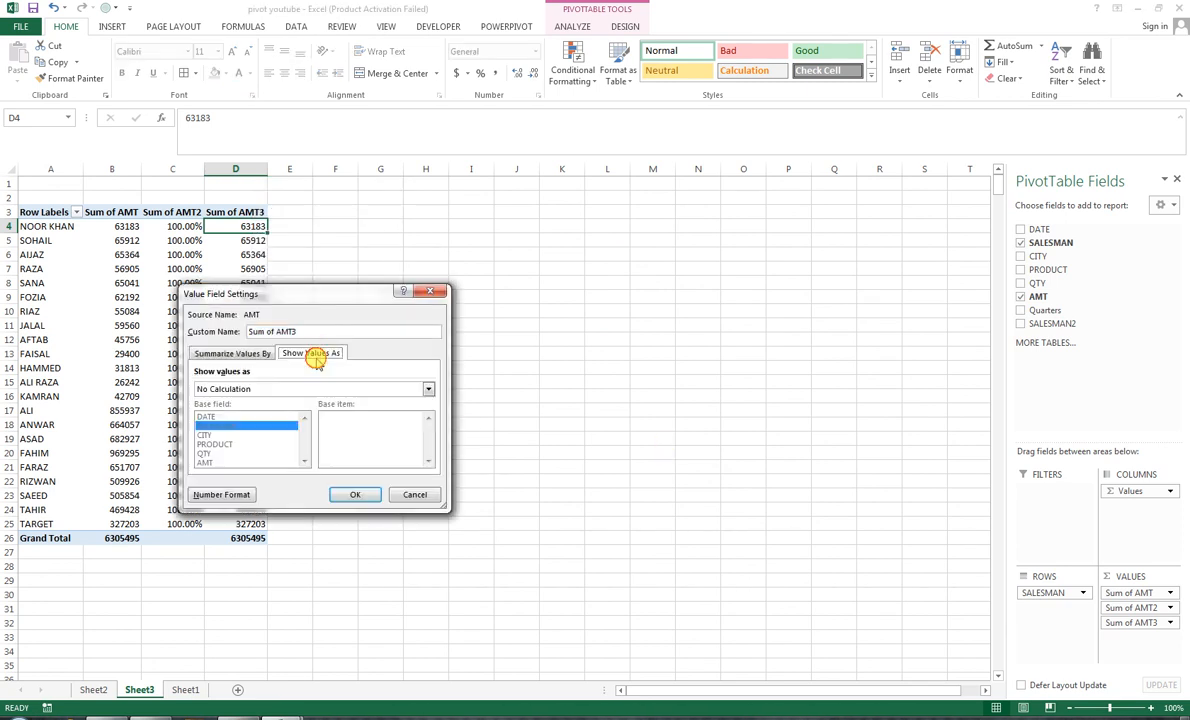
{"action": "left_click", "coordinate": [313, 389]}
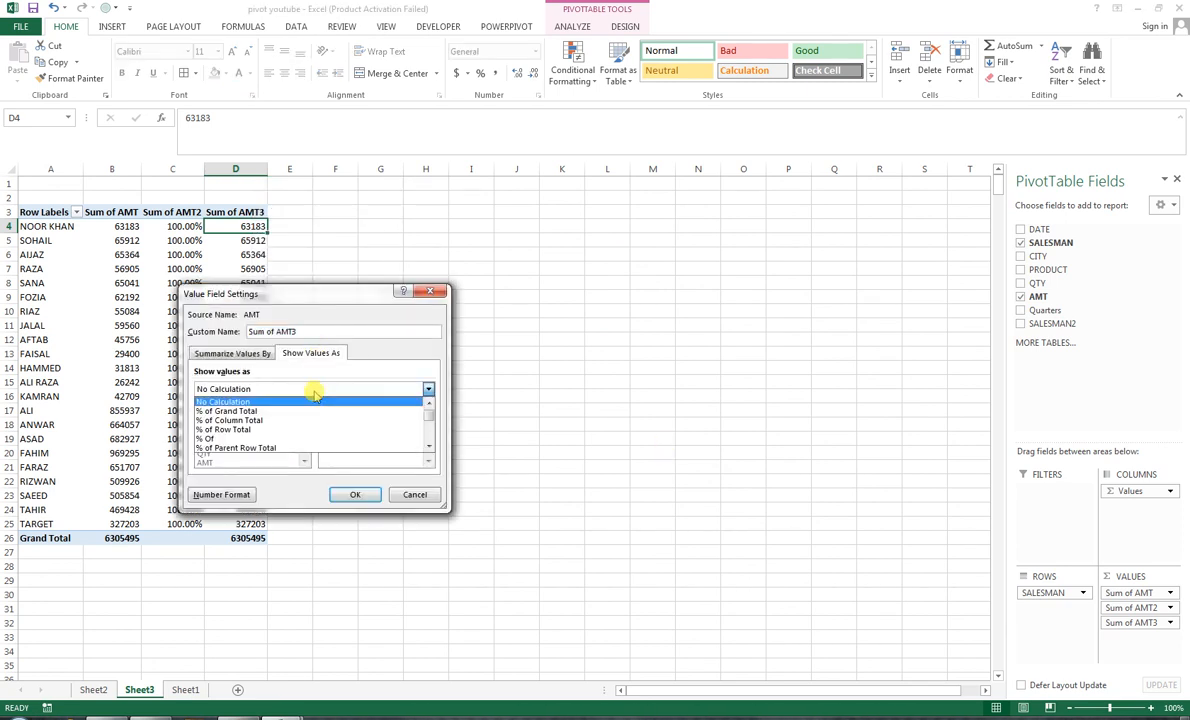
{"action": "left_click", "coordinate": [293, 417]}
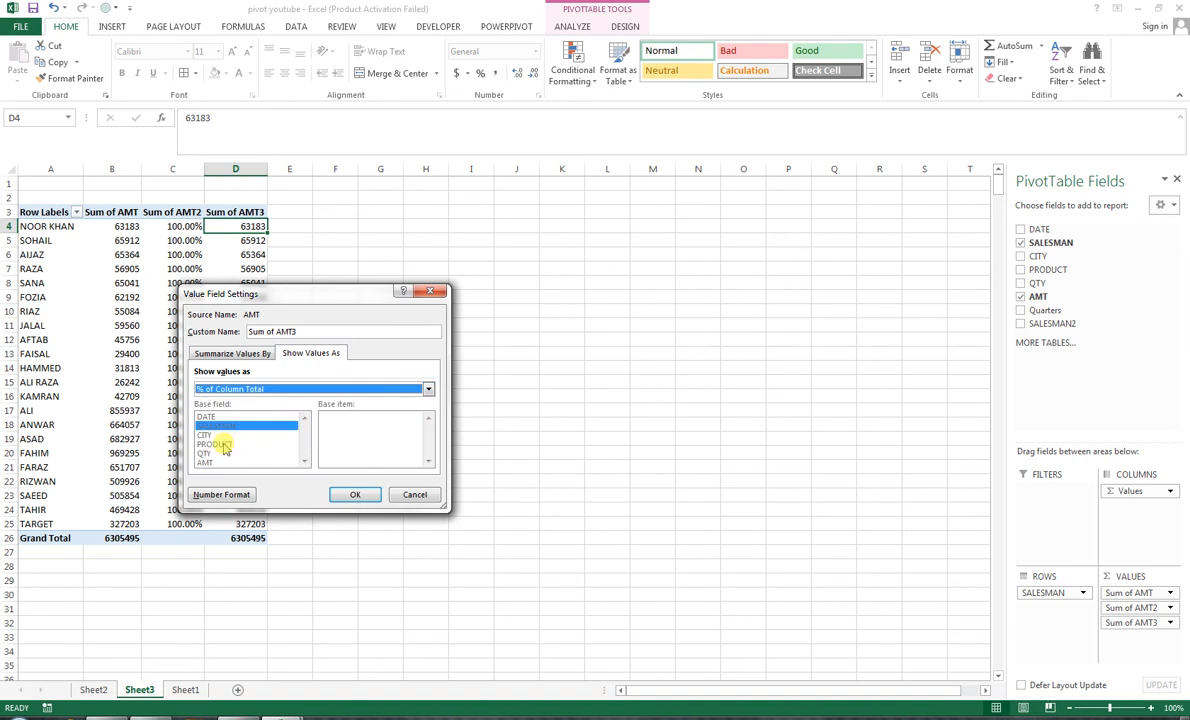
{"action": "left_click", "coordinate": [400, 390]}
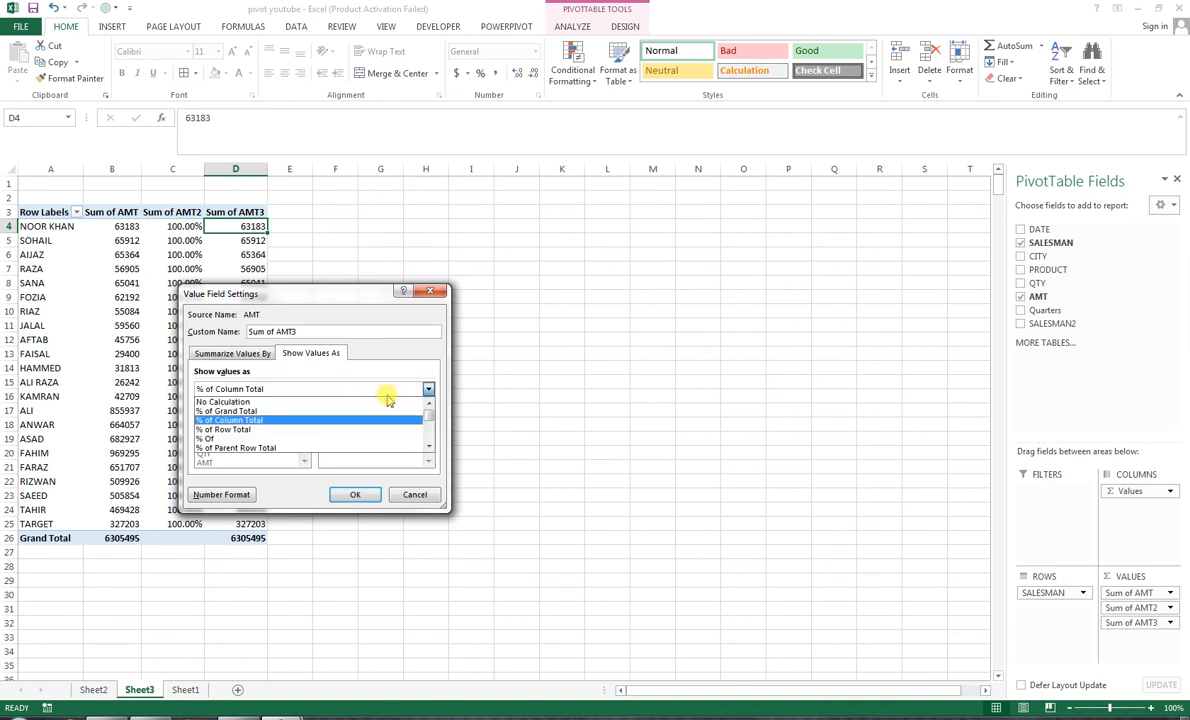
{"action": "left_click", "coordinate": [319, 438]}
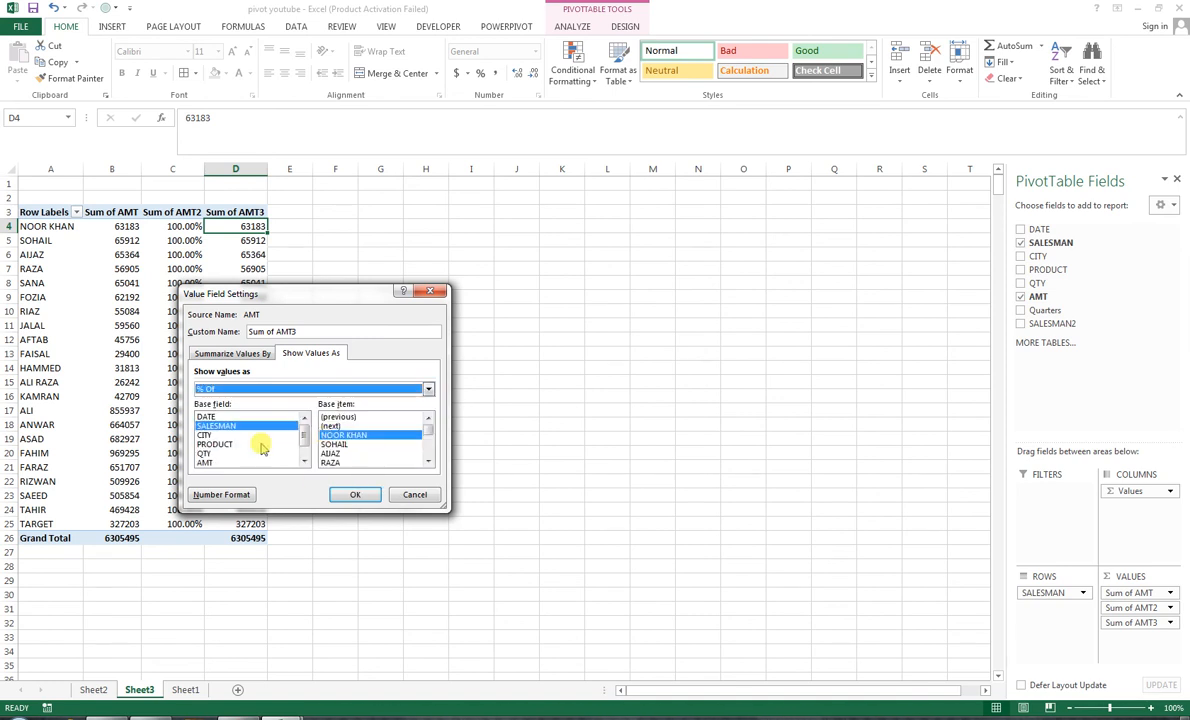
{"action": "left_click", "coordinate": [332, 453]}
{"action": "left_click", "coordinate": [340, 490]}
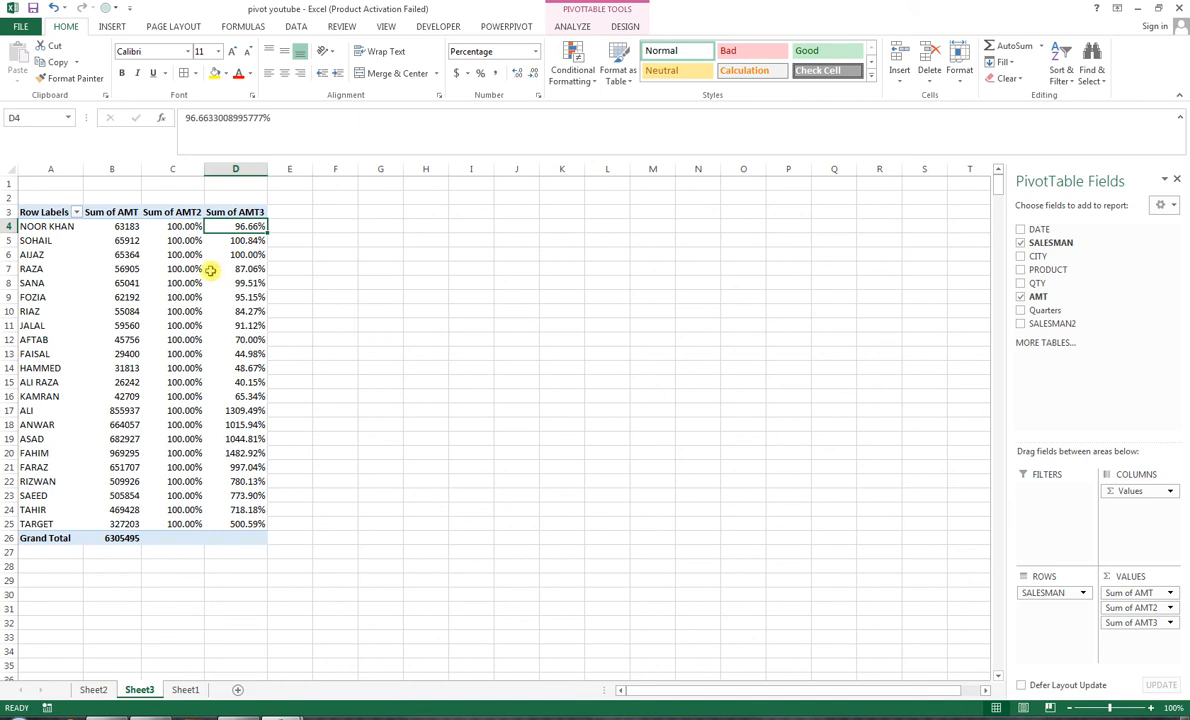
{"action": "mouse_move", "coordinate": [211, 270]}
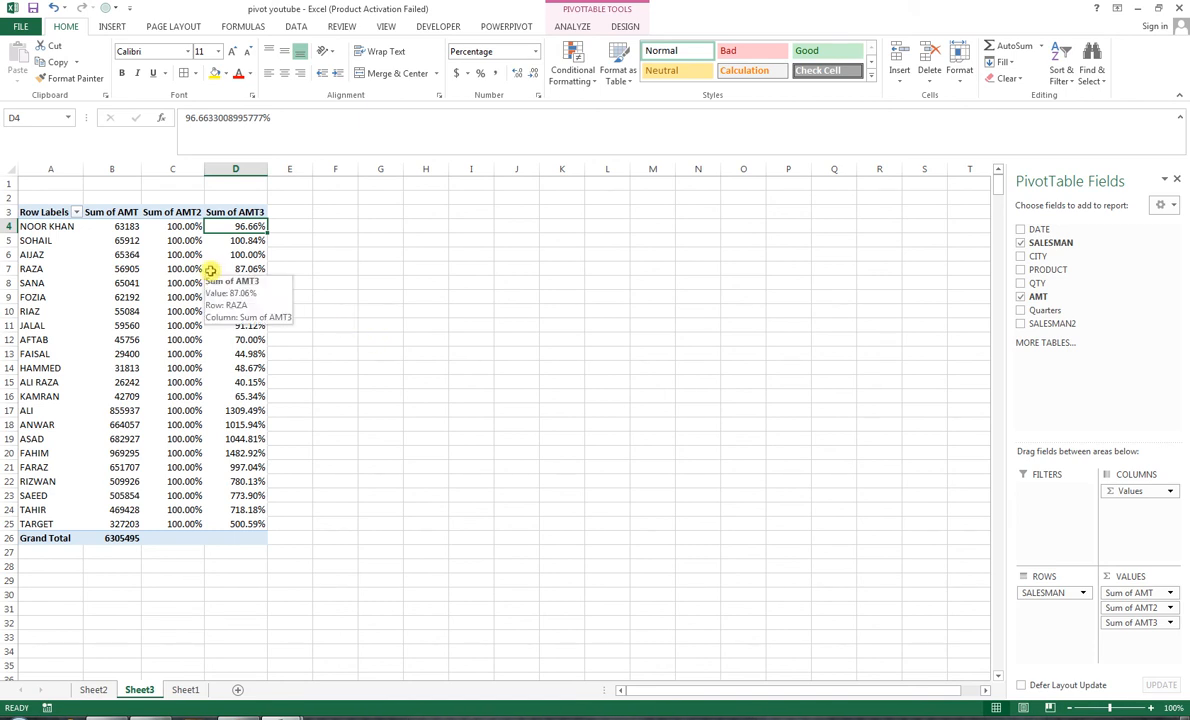